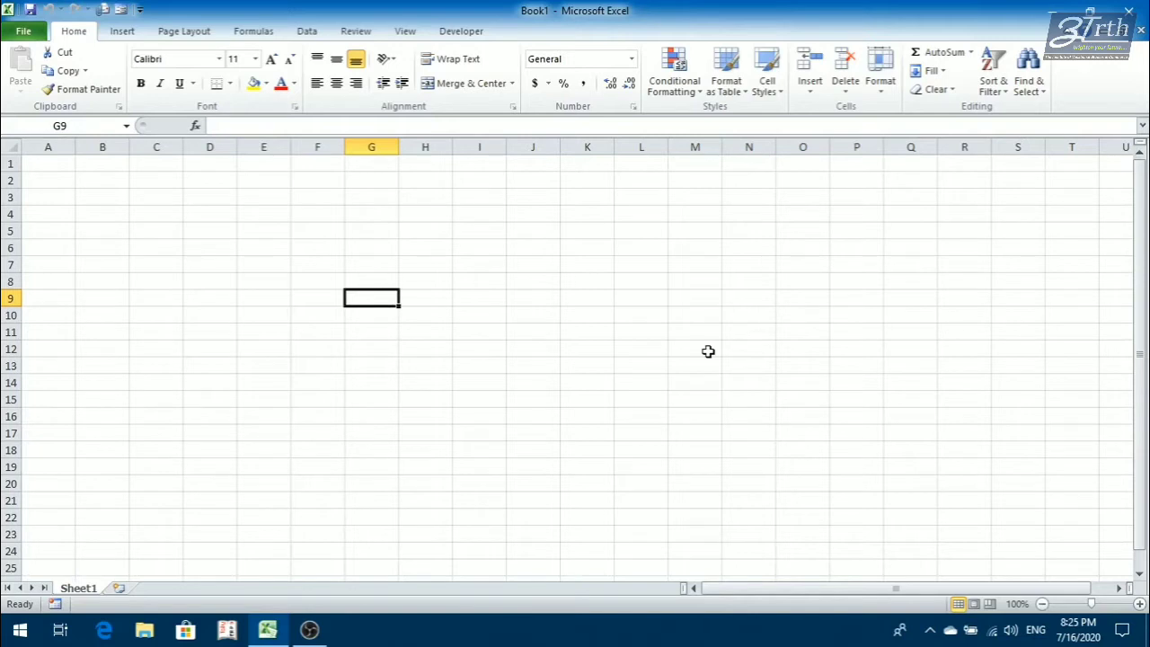
- Enter the title SALARY SHEET, APRIL 2020 in cell A1
key(ctrl+Up)
key(ctrl+Left)
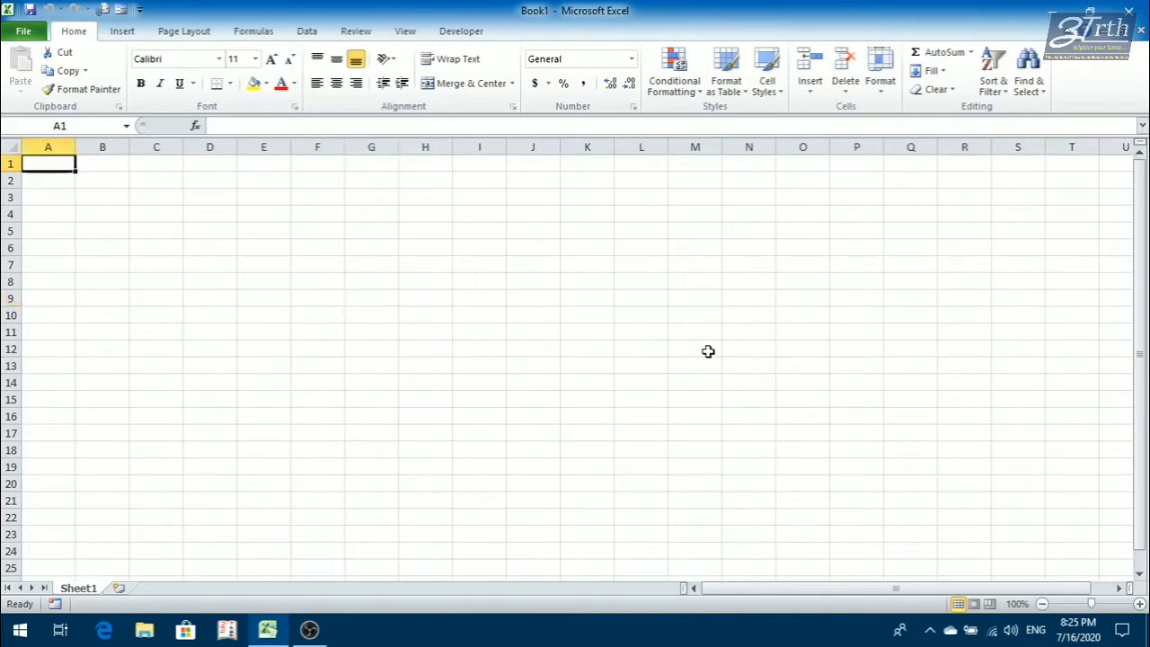
text(SALAY)
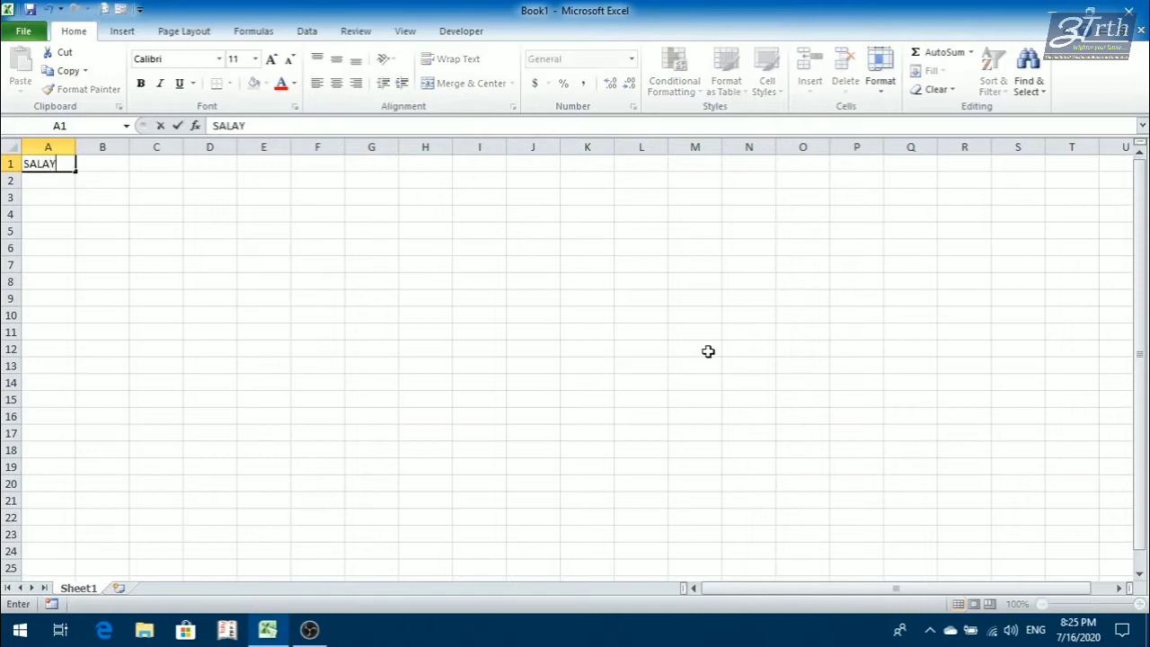
key(BackSpace)
text(RY SHEET)
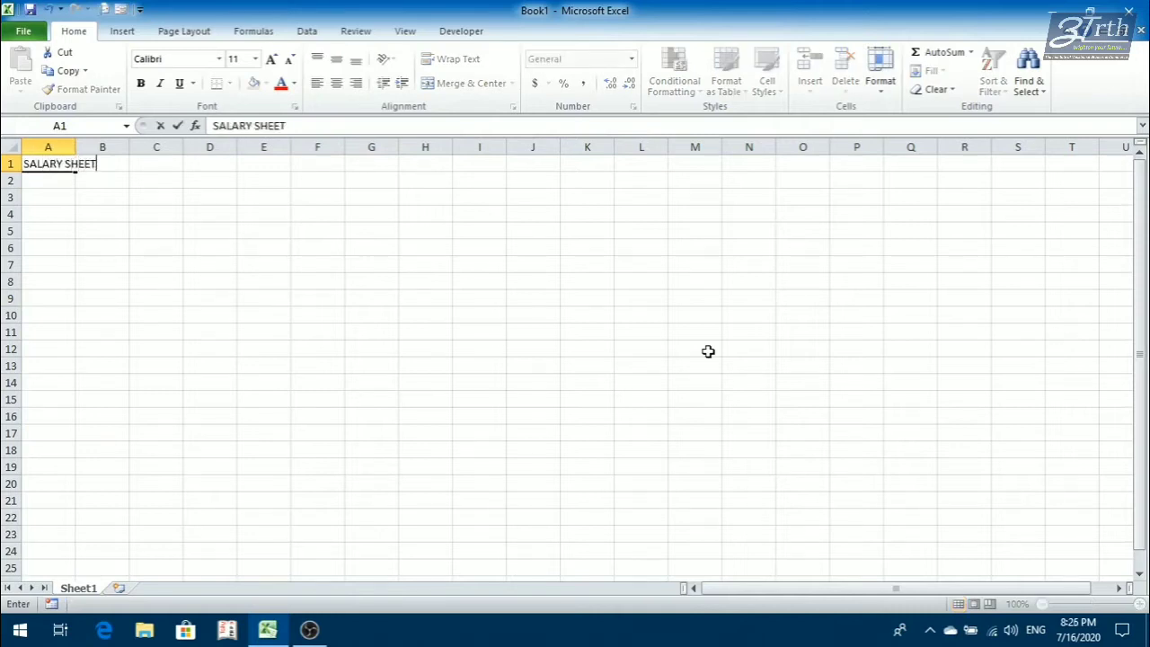
text(, APRIL 20230)
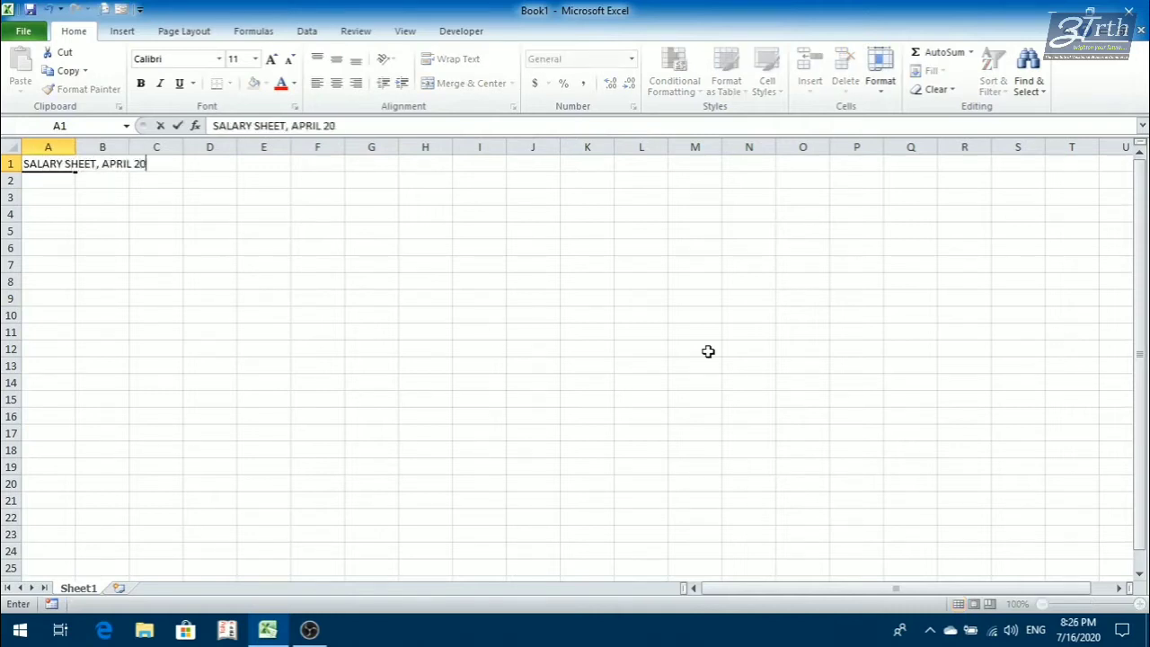
key(BackSpace)
key(BackSpace)
text(0)
key(Return)
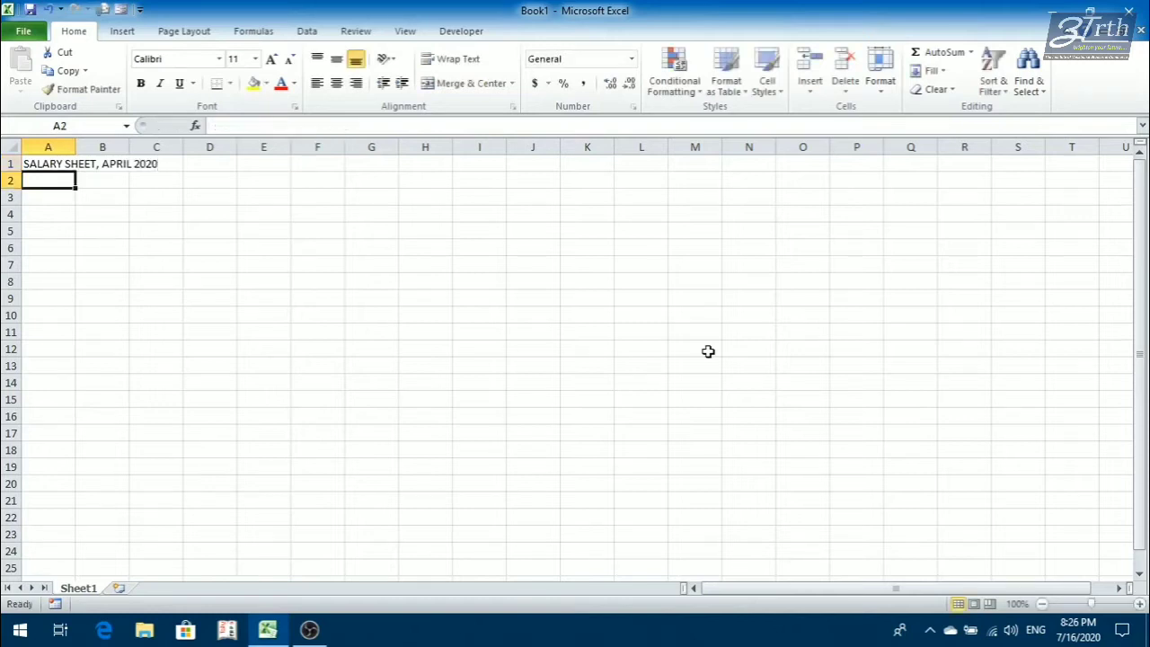
text(NAME)
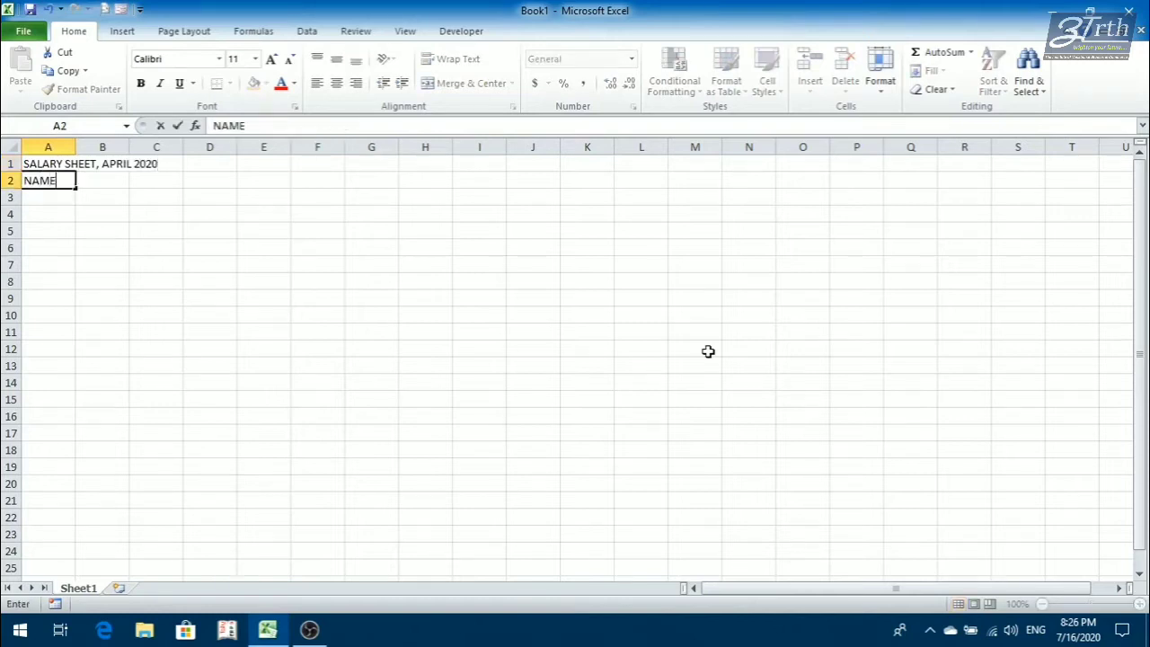
key(Return)
key(Up)
key(Right)
key(Left)
- Enter the column headings S.NO., NAME and ID in cells A2 to C2
text(S.NO.)
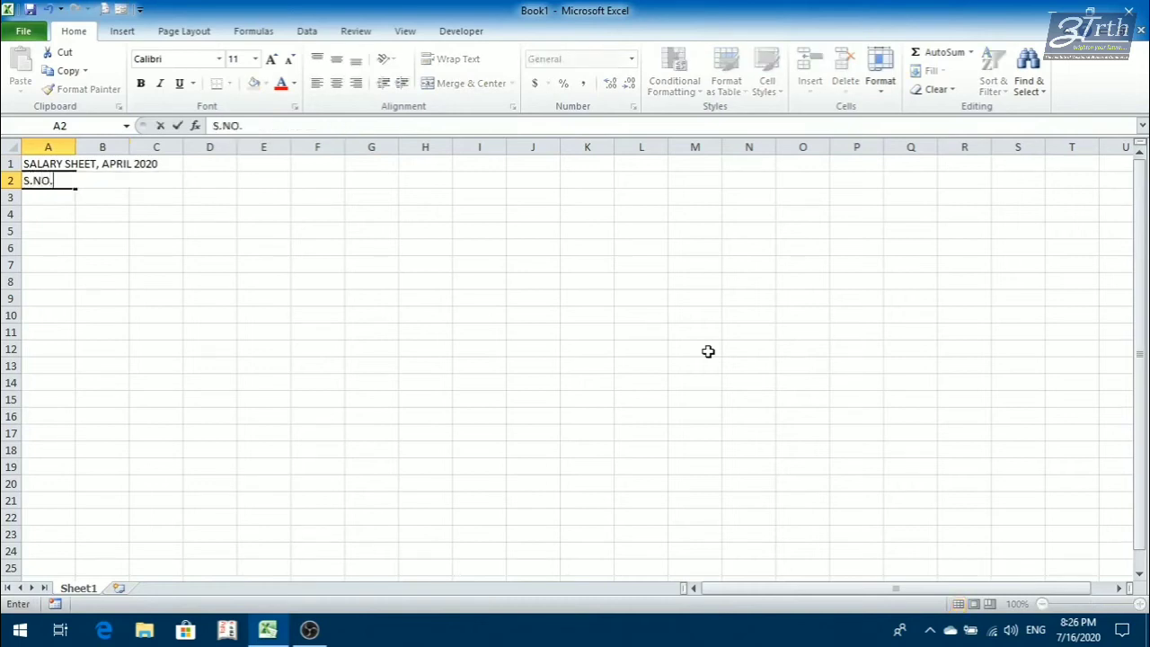
key(Return)
key(Up)
key(Right)
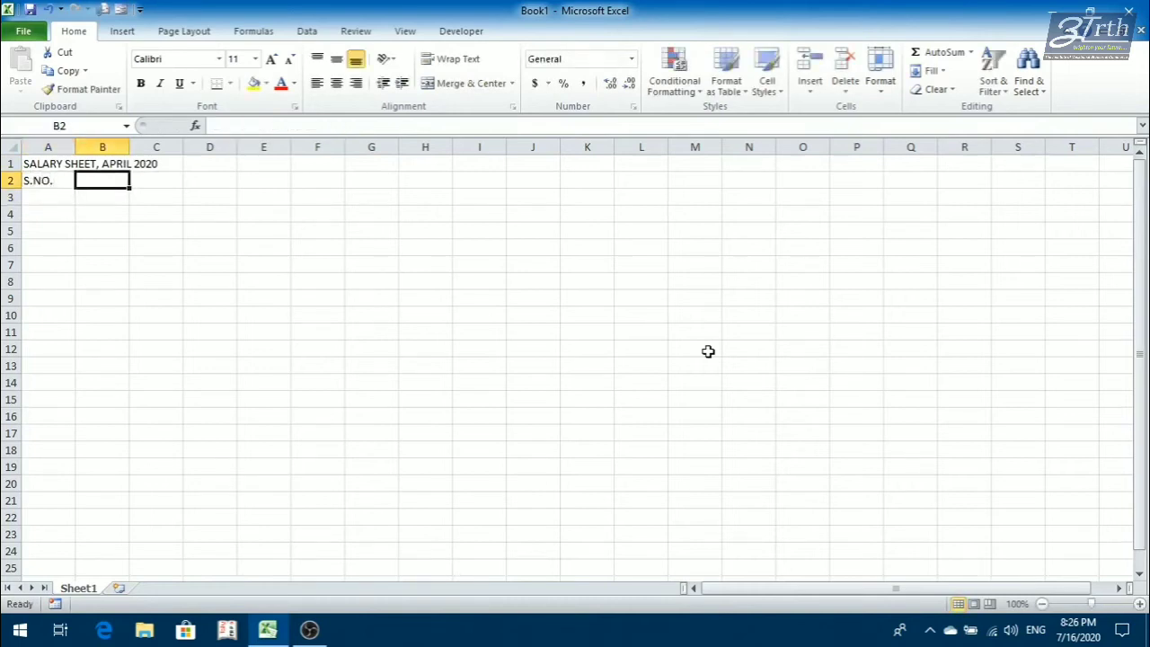
text(NAME)
key(Right)
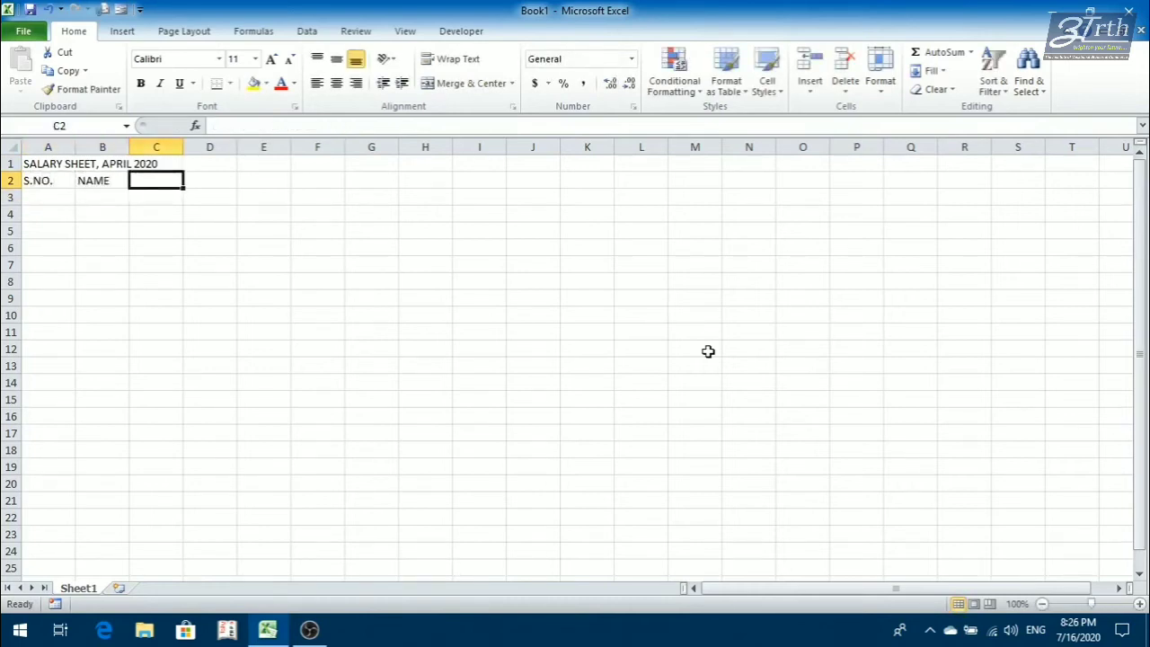
text(ID)
key(Right)
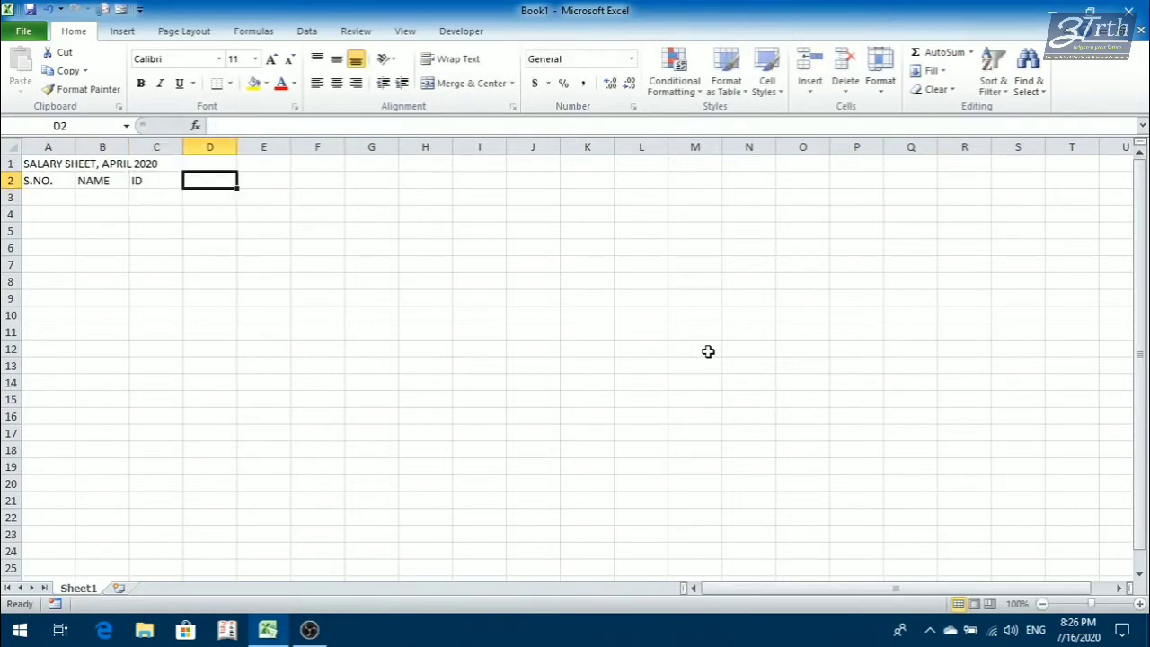
- Add the column headings DEPARTMENT in D2 and BASIC in E2
text(DEPARTMENT)
key(Return)
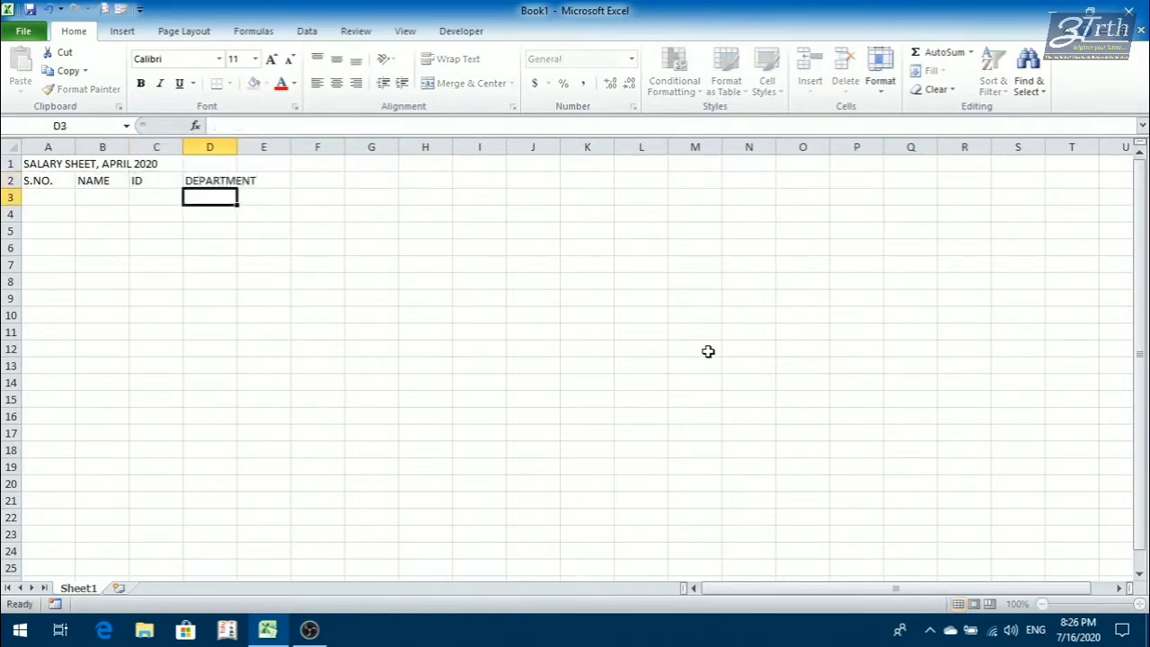
key(Up)
key(Right)
text(BASIC)
key(Right)
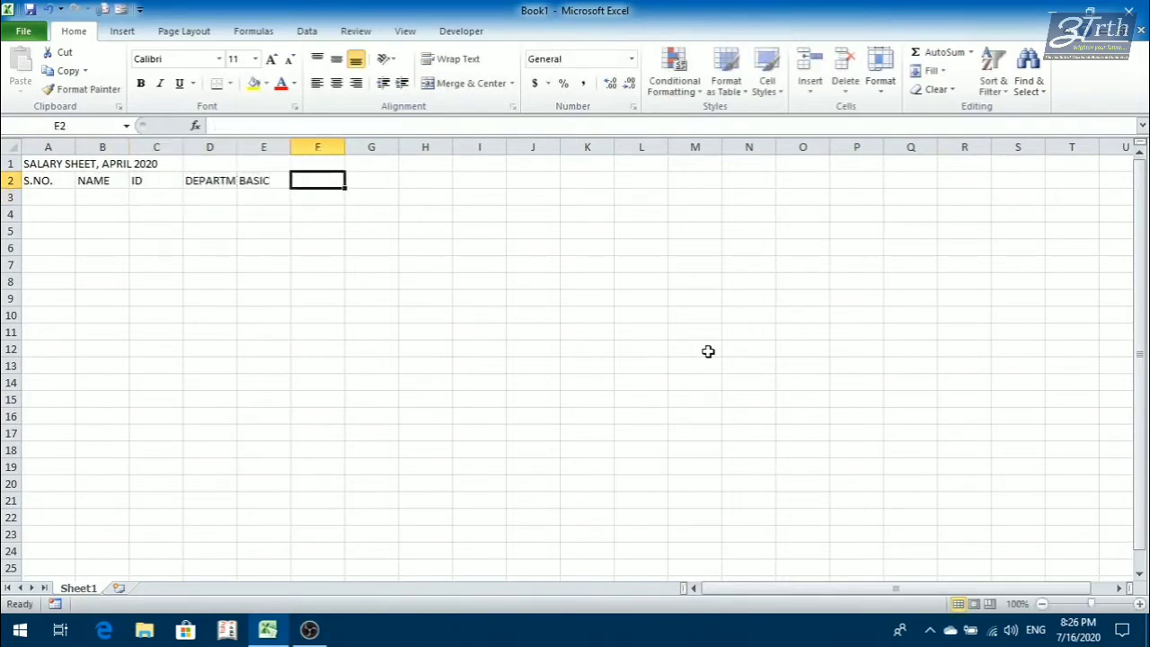
- Add the salary headings DA, HRA and GROSS SALARY in cells F2 to H2
text(DA)
key(Right)
text(HRA)
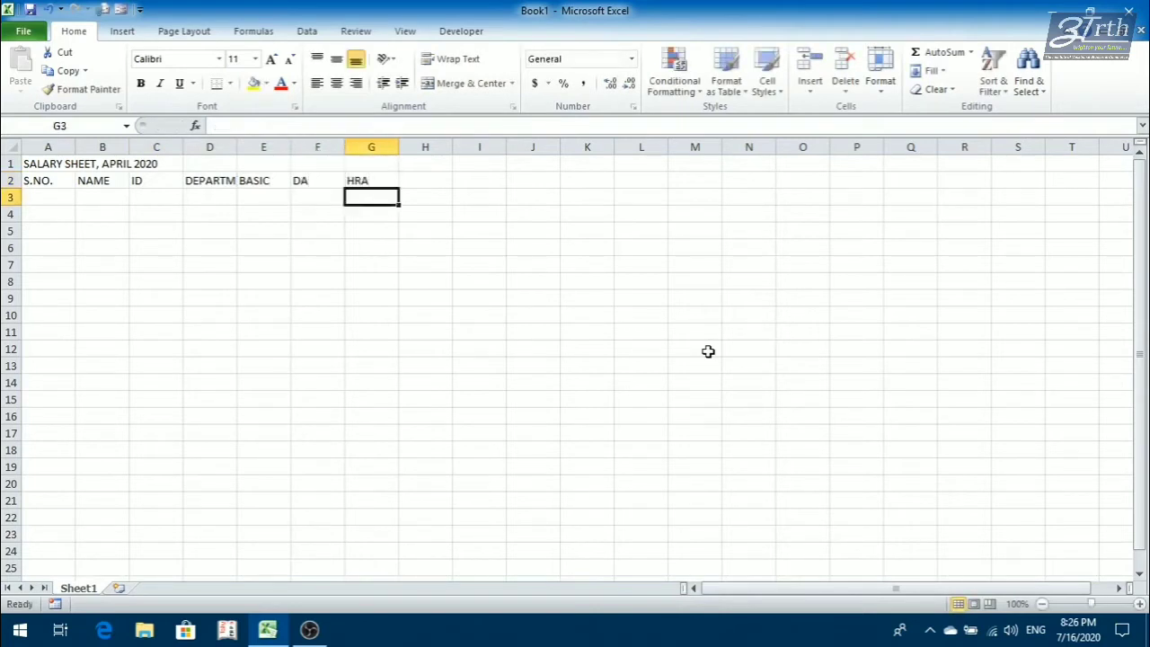
key(Right)
text(GROSS)
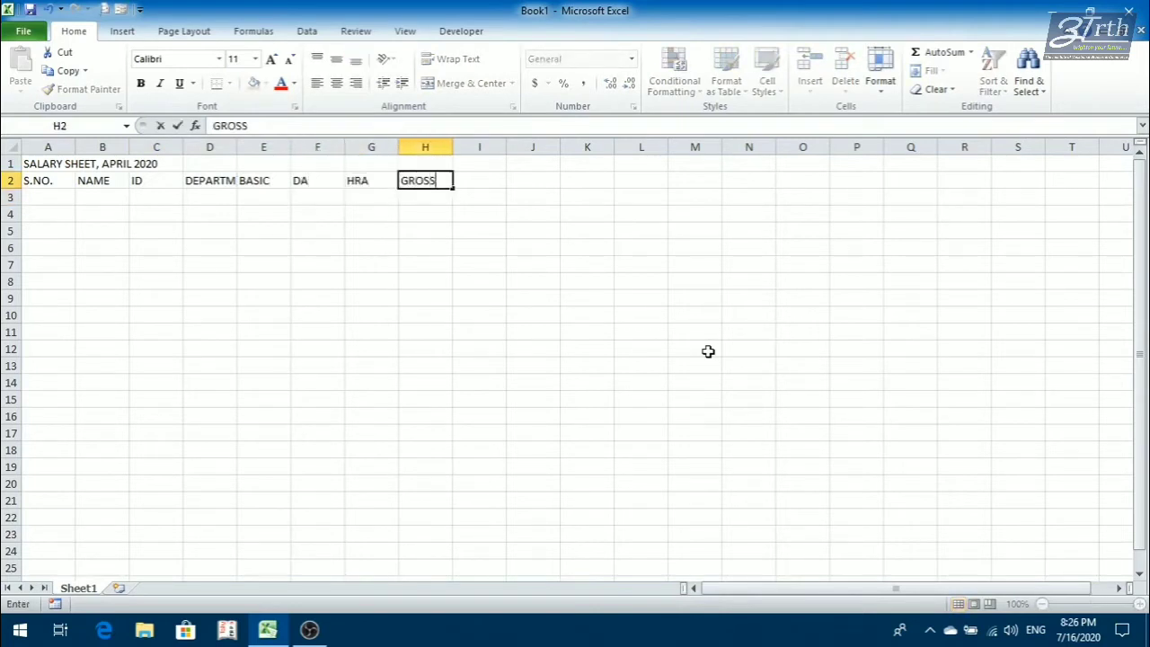
key(Right)
key(Left)
key(F2)
key(BackSpace)
text(S SALARY)
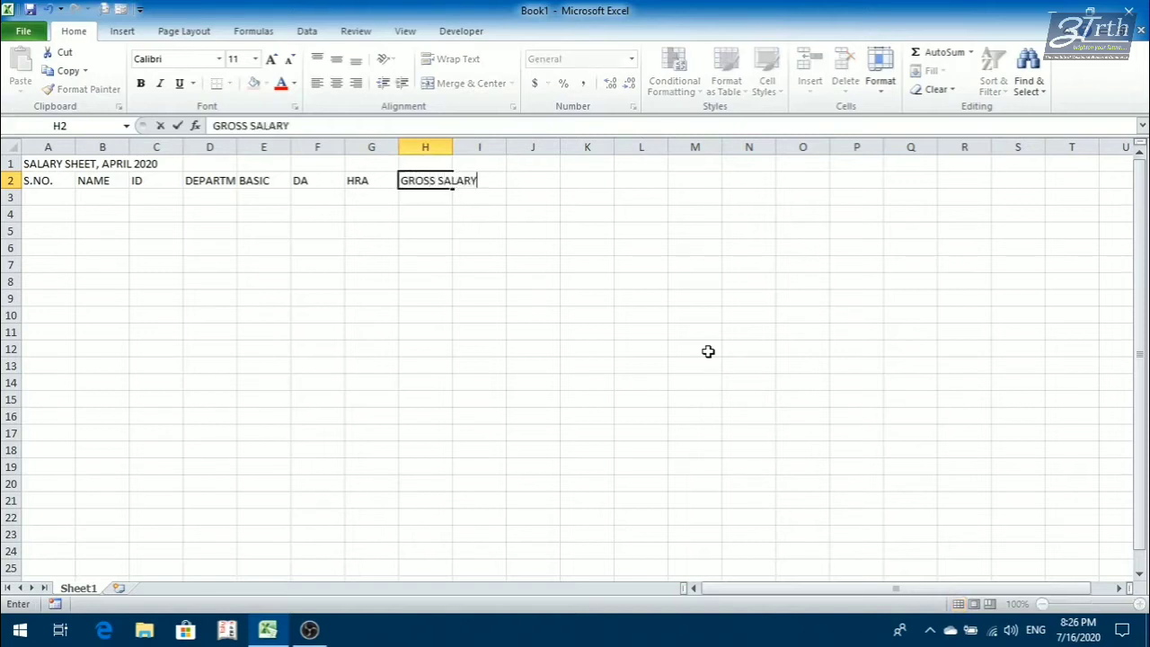
- Add the deduction headings PF in I2 and ESI in J2
key(Right)
text(PF)
key(Right)
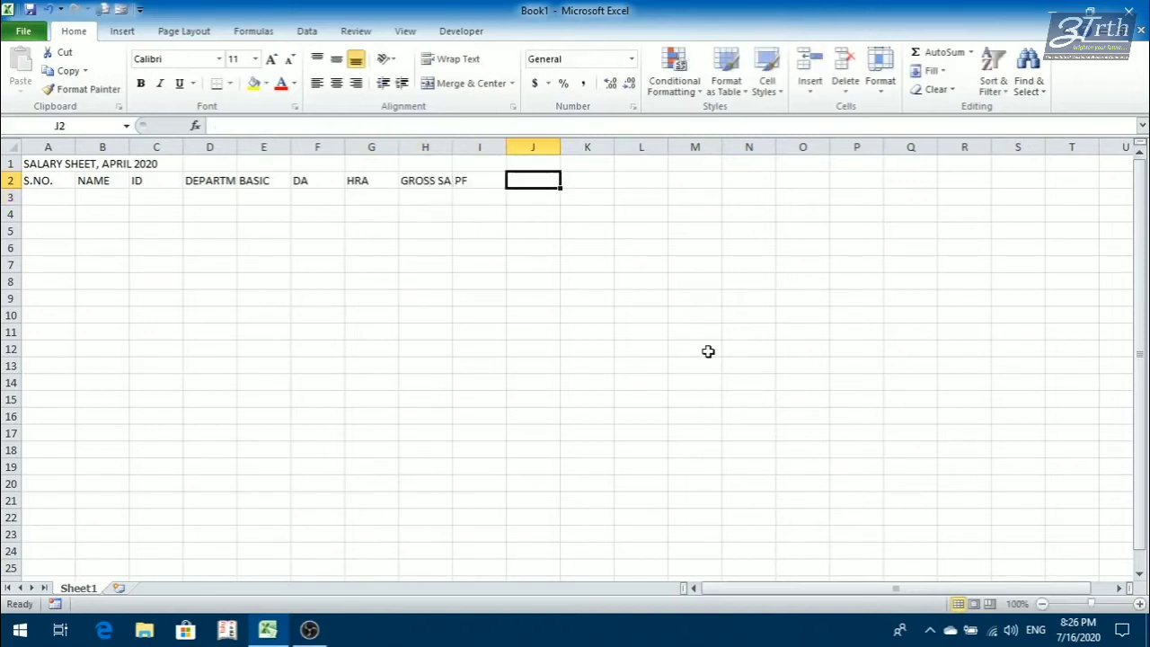
text(ESI)
key(Return)
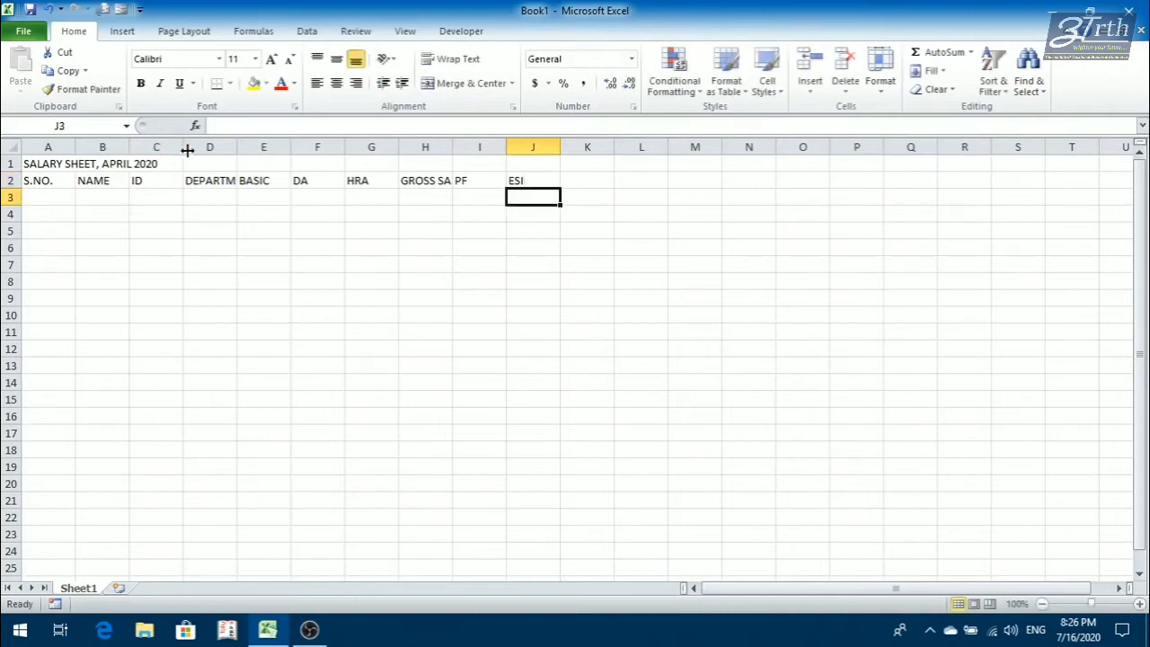
- Widen the NAME column, make the ID column slightly wider than default, and autofit the DEPARTMENT column to its heading
mouse_move(185, 148)
mouse_down()
mouse_move(198, 147)
mouse_move(162, 146)
mouse_move(173, 147)
mouse_up()
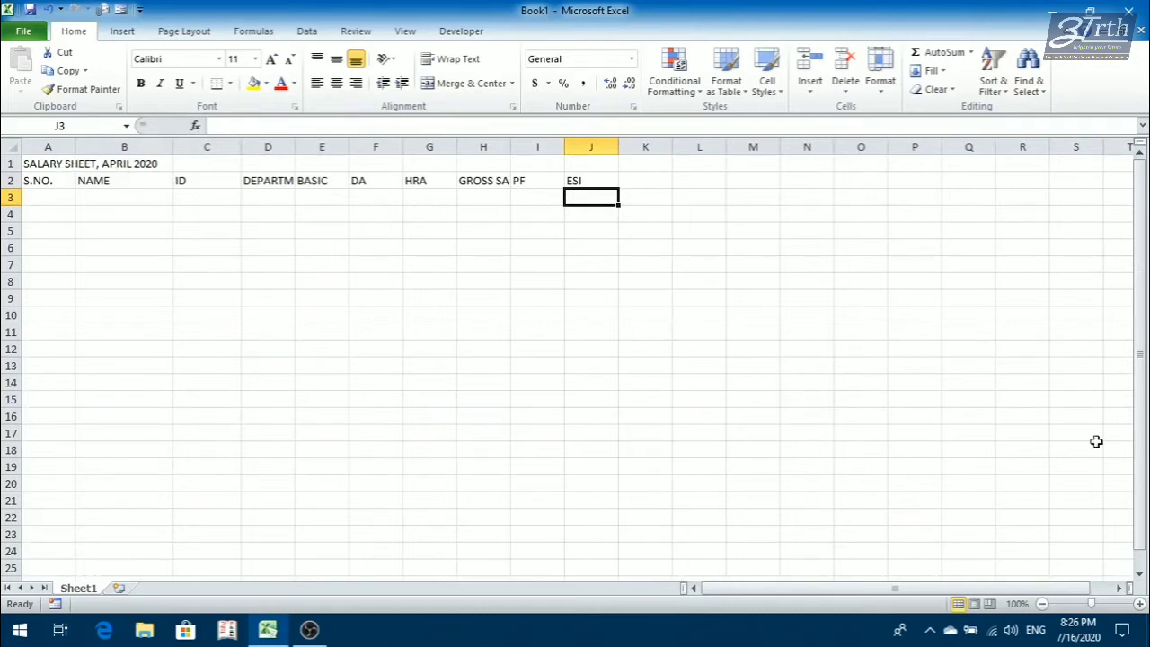
click(1138, 603)
click(1139, 603)
click(1138, 603)
click(1139, 603)
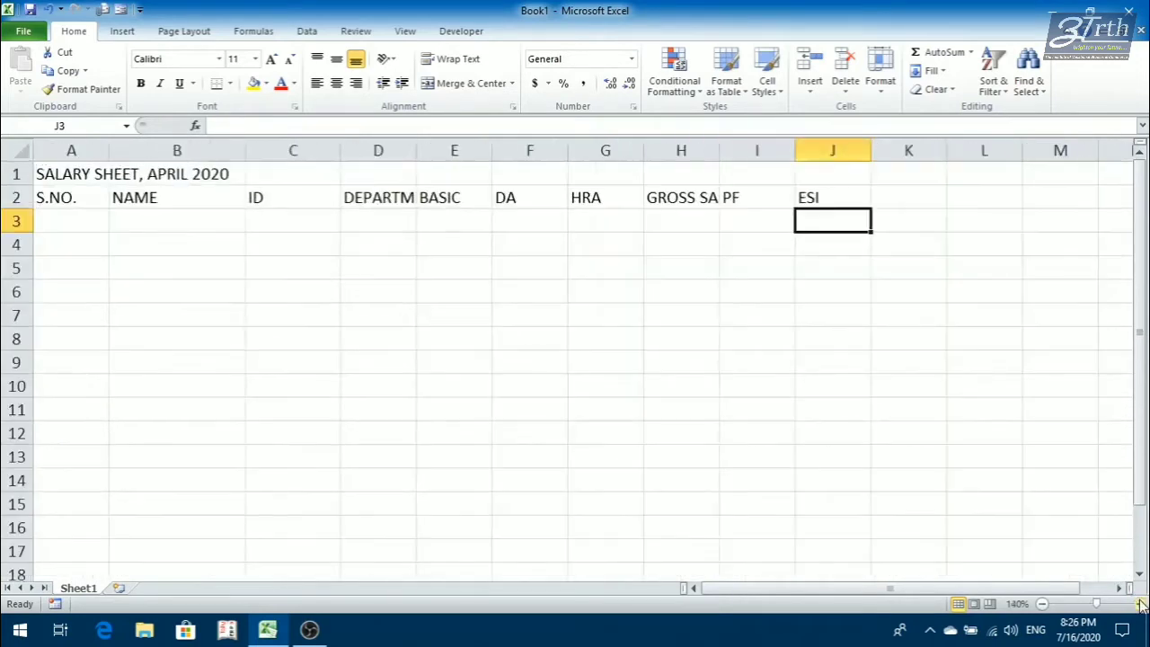
click(1139, 603)
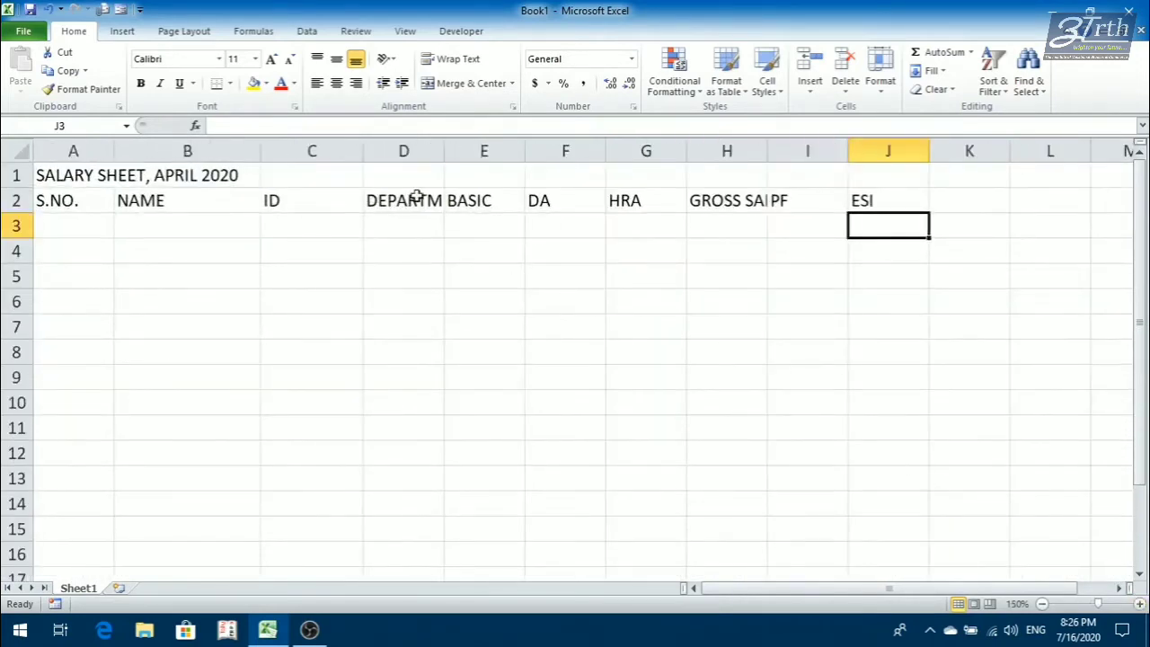
double_click(446, 151)
click(461, 200)
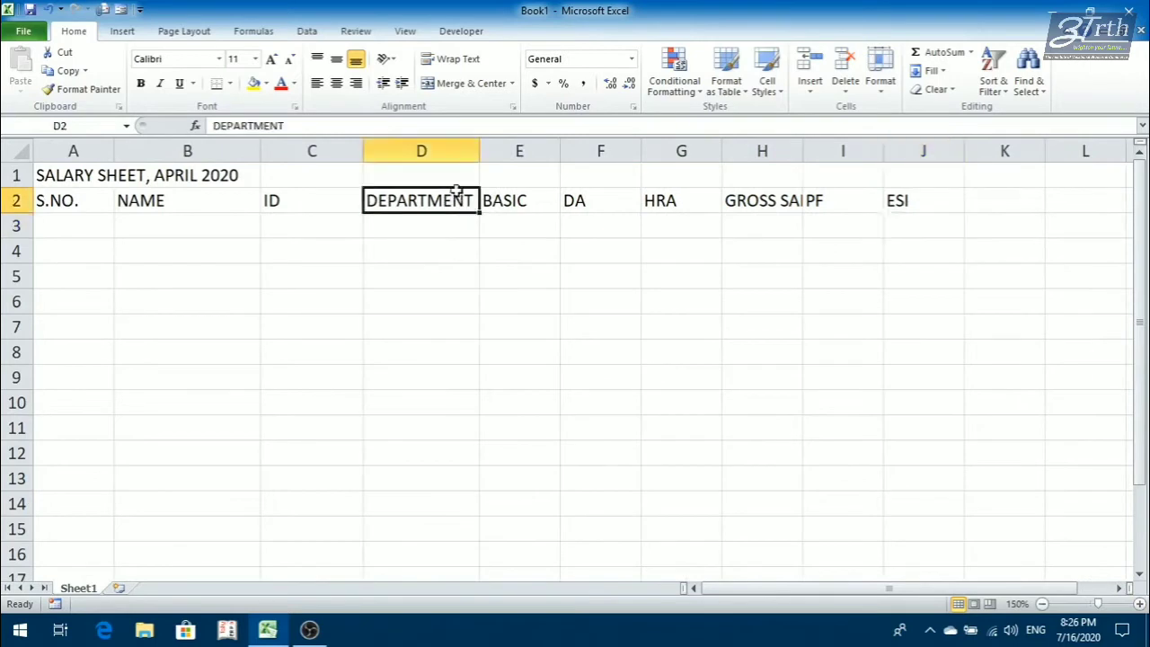
drag(367, 143, 349, 146)
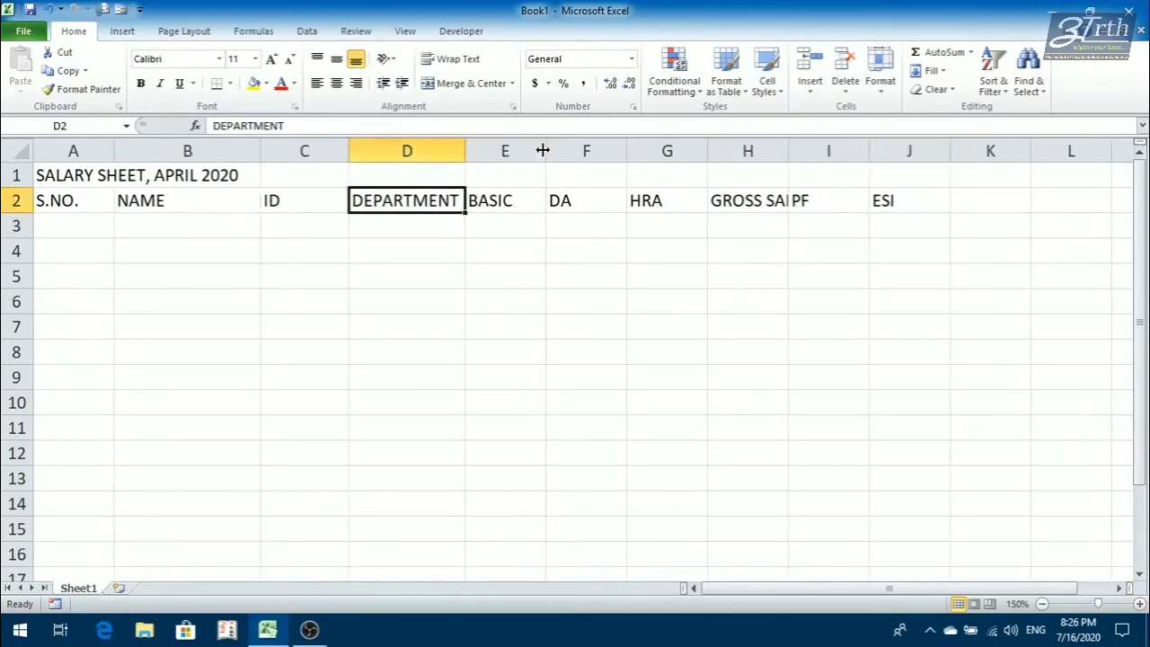
- Widen the BASIC column and make the DA column slightly wider than its default width
drag(544, 150, 570, 151)
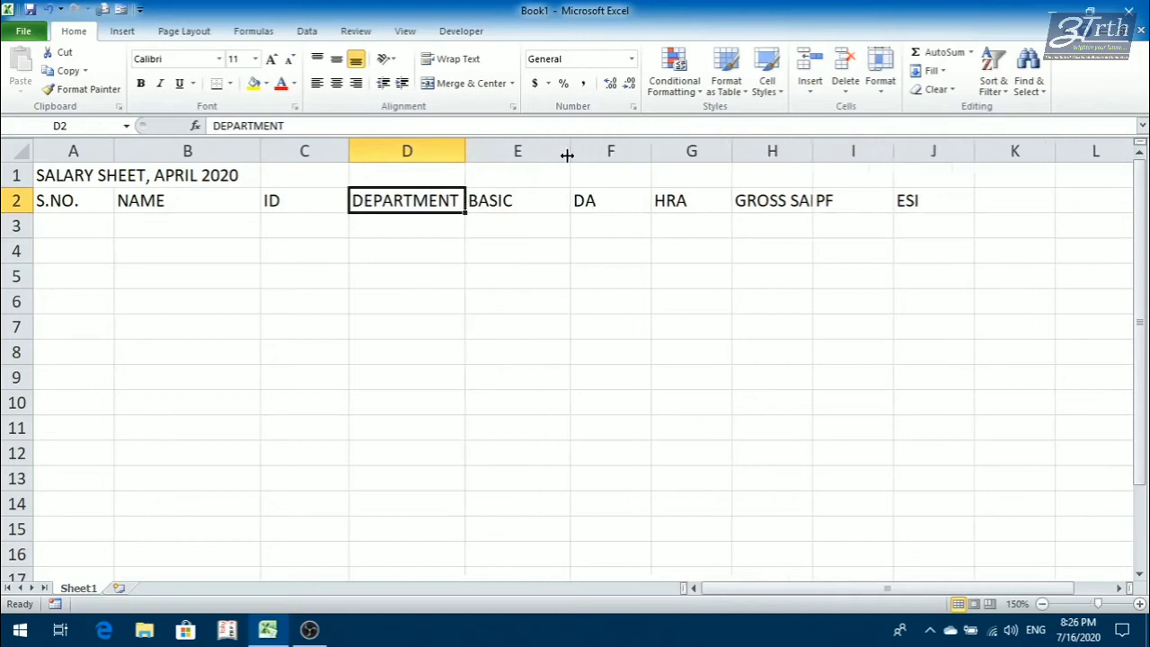
click(527, 205)
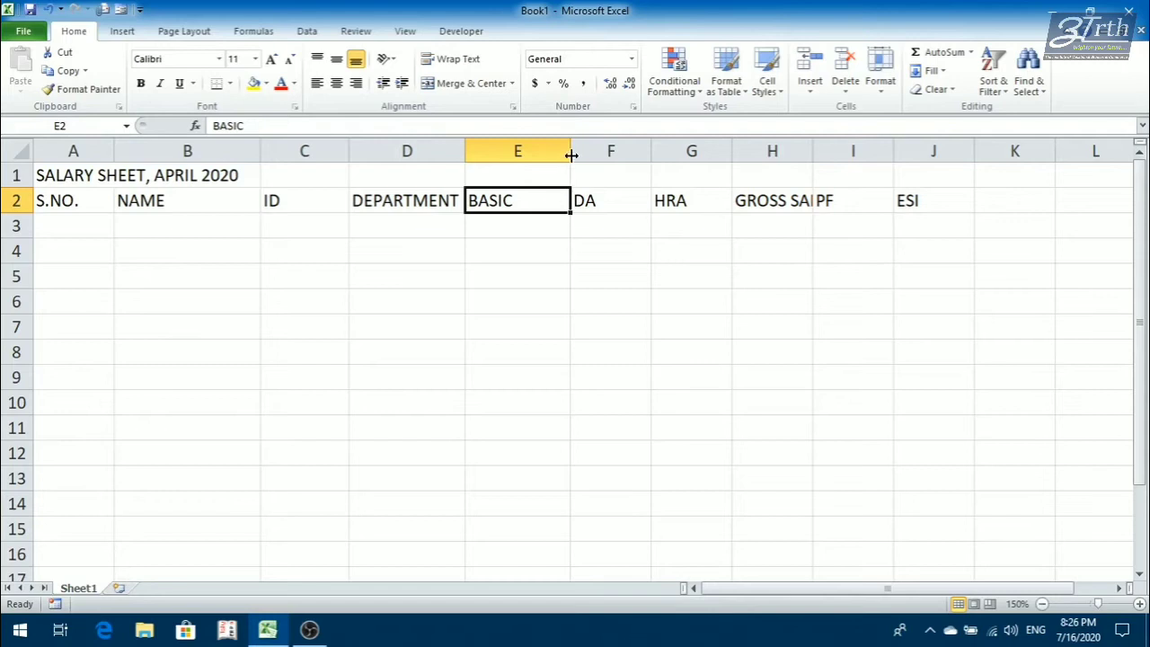
drag(570, 153, 589, 153)
drag(671, 161, 716, 154)
click(661, 206)
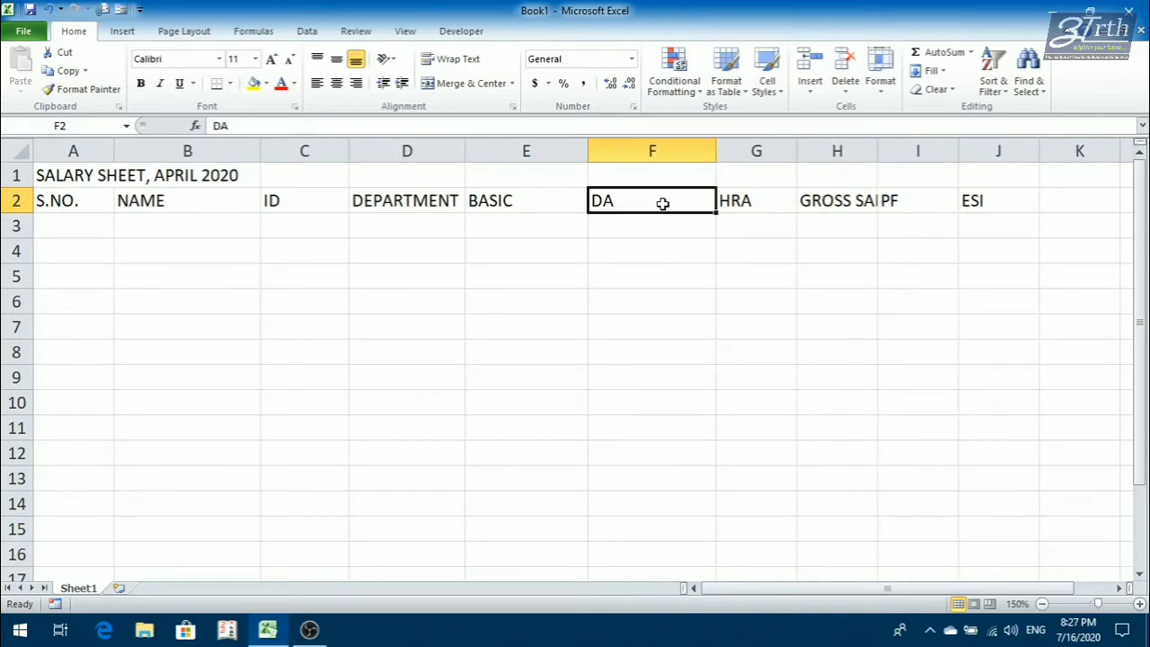
drag(716, 154, 674, 154)
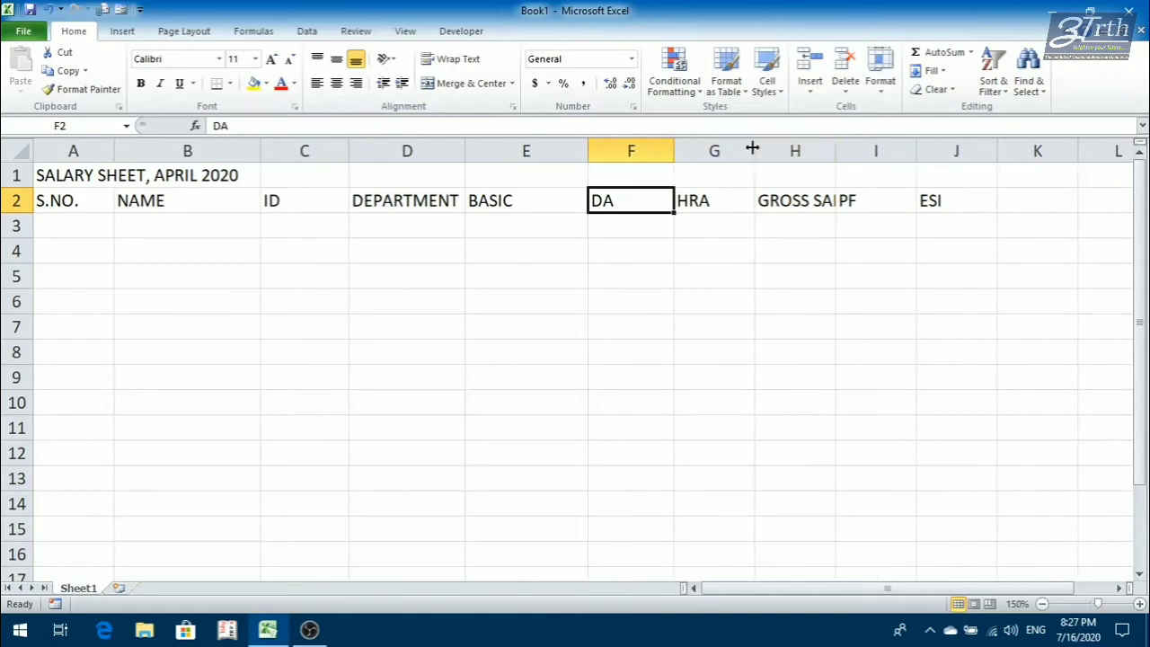
- Widen the HRA column slightly and the GROSS SALARY column enough to fit its full heading
mouse_move(752, 150)
mouse_down()
mouse_move(773, 146)
mouse_move(760, 148)
mouse_up()
click(732, 198)
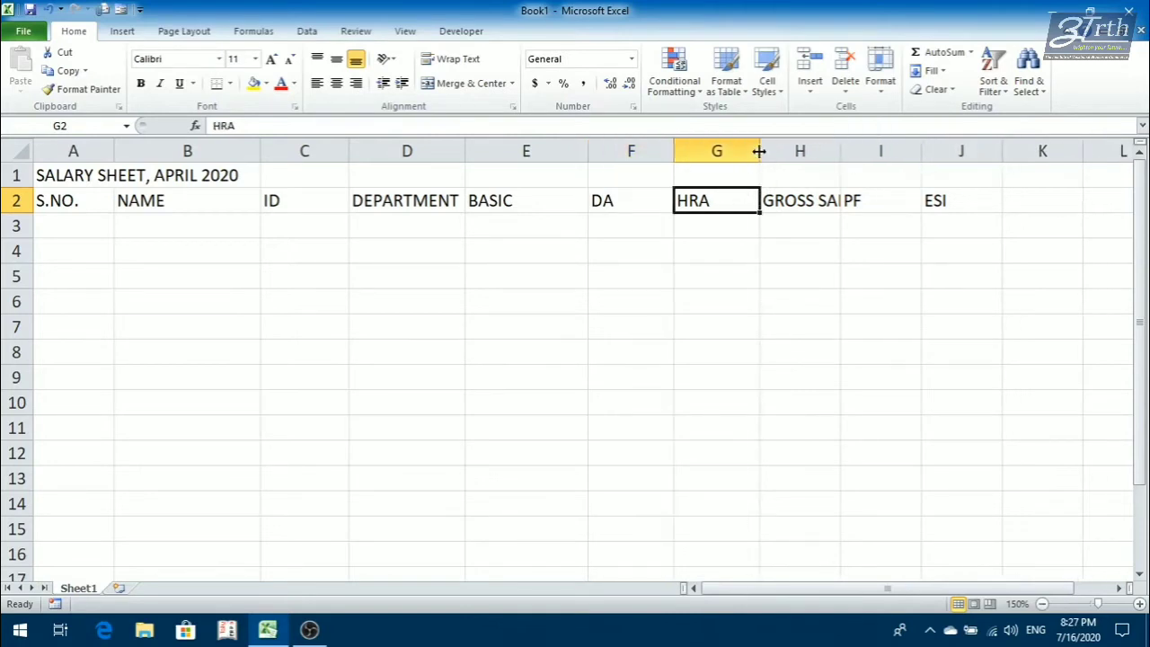
drag(759, 151, 766, 152)
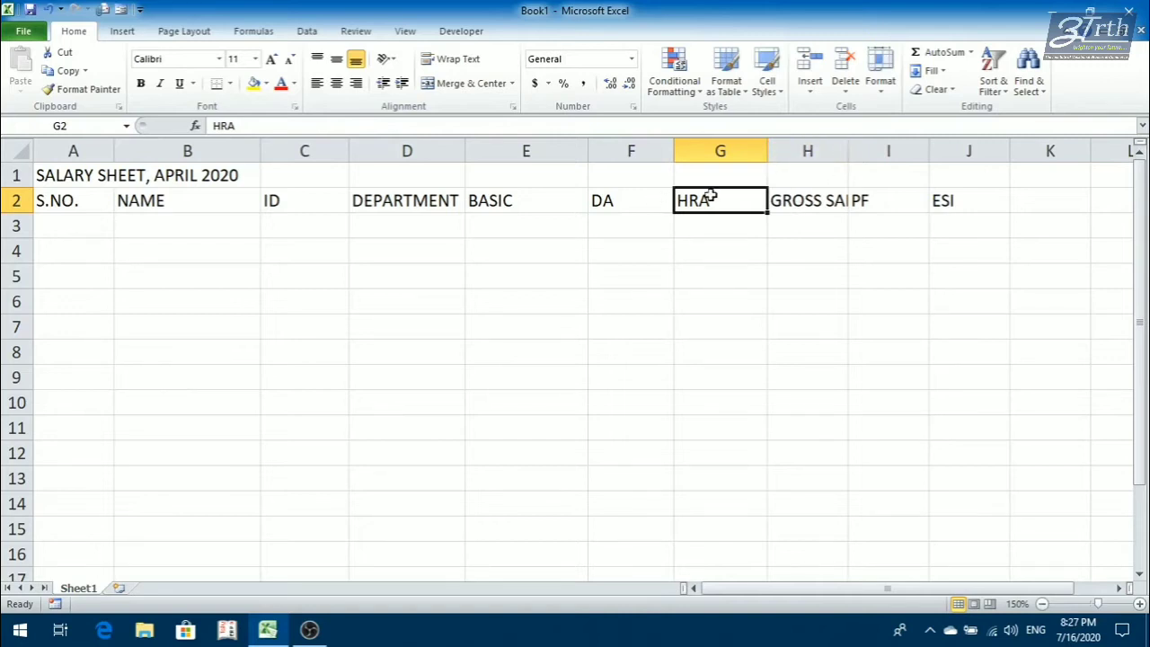
drag(848, 152, 900, 152)
click(872, 201)
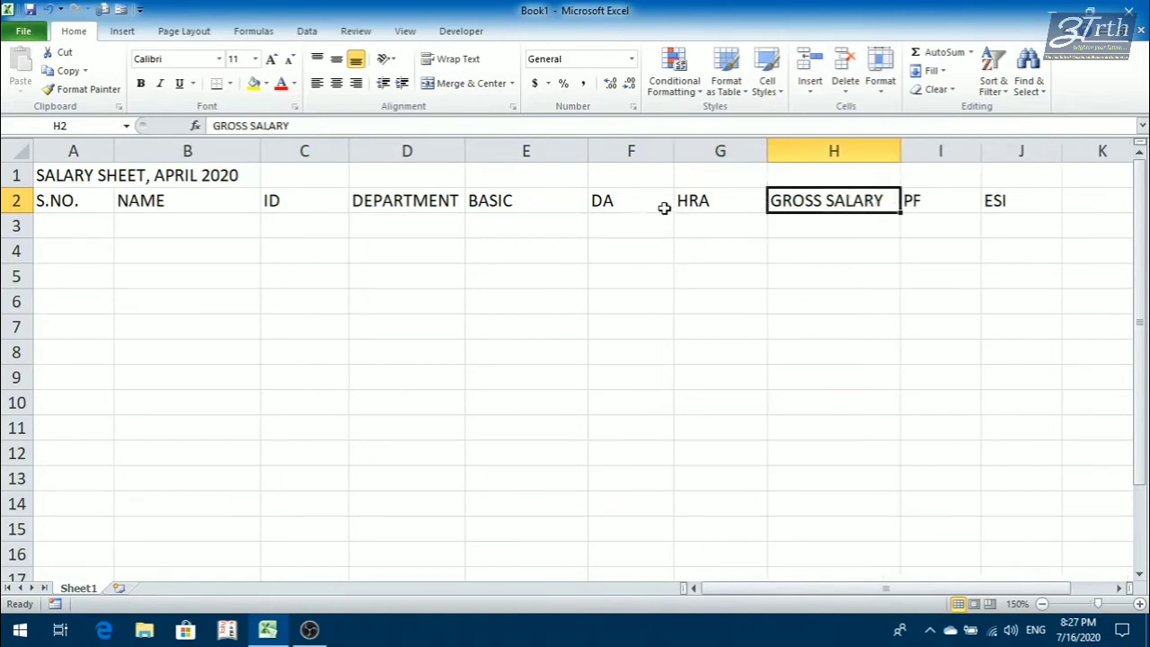
- Insert an empty column between HRA and GROSS SALARY and select its heading cell H2
drag(474, 205, 718, 200)
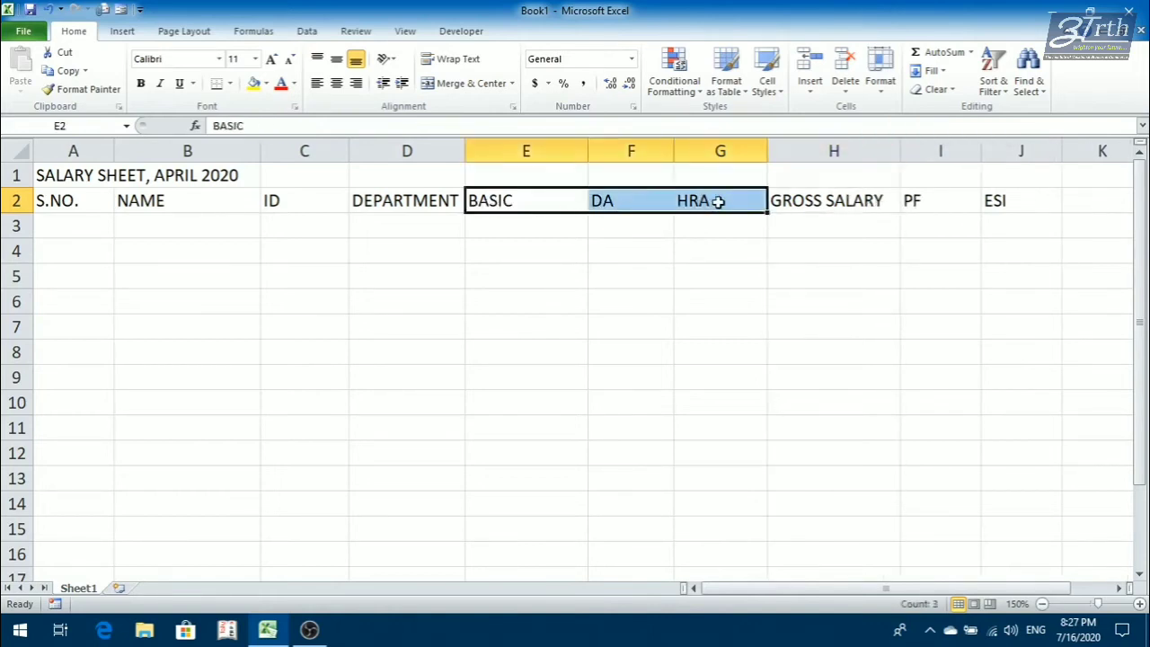
click(790, 197)
drag(771, 151, 772, 152)
right_click(773, 152)
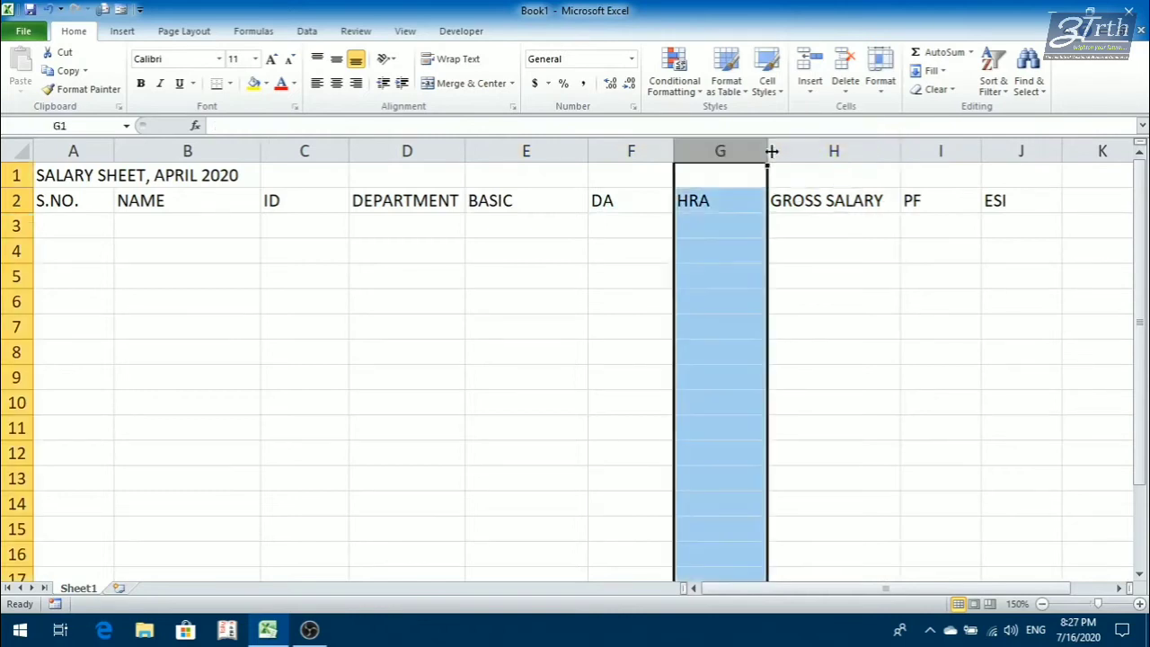
click(790, 148)
right_click(791, 150)
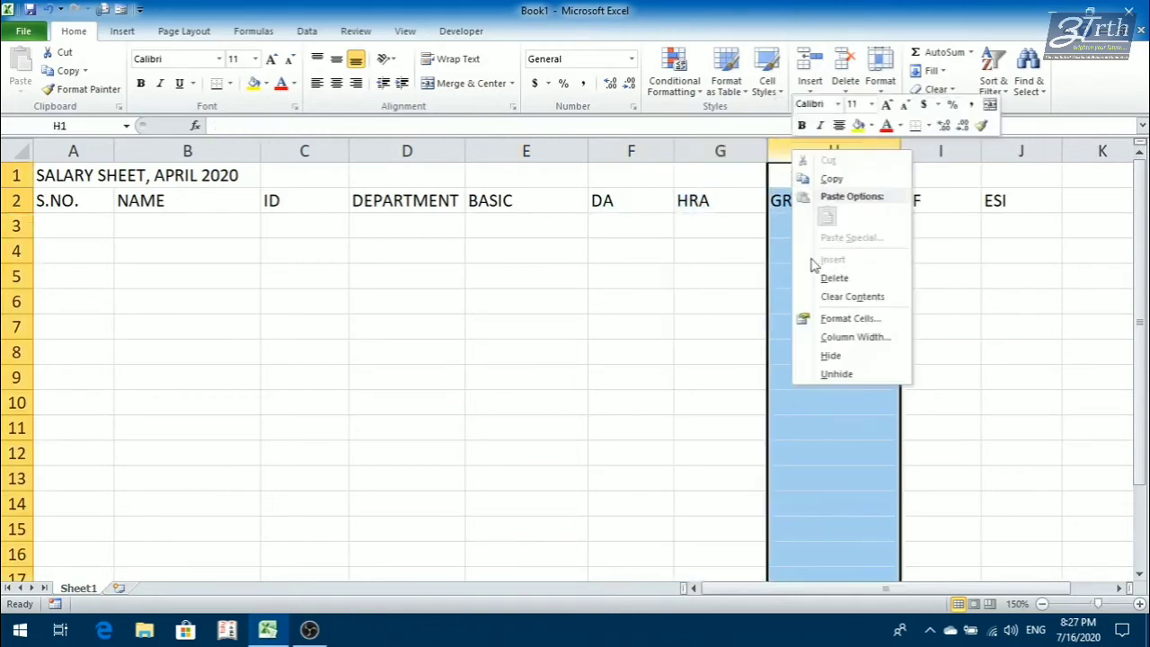
click(983, 274)
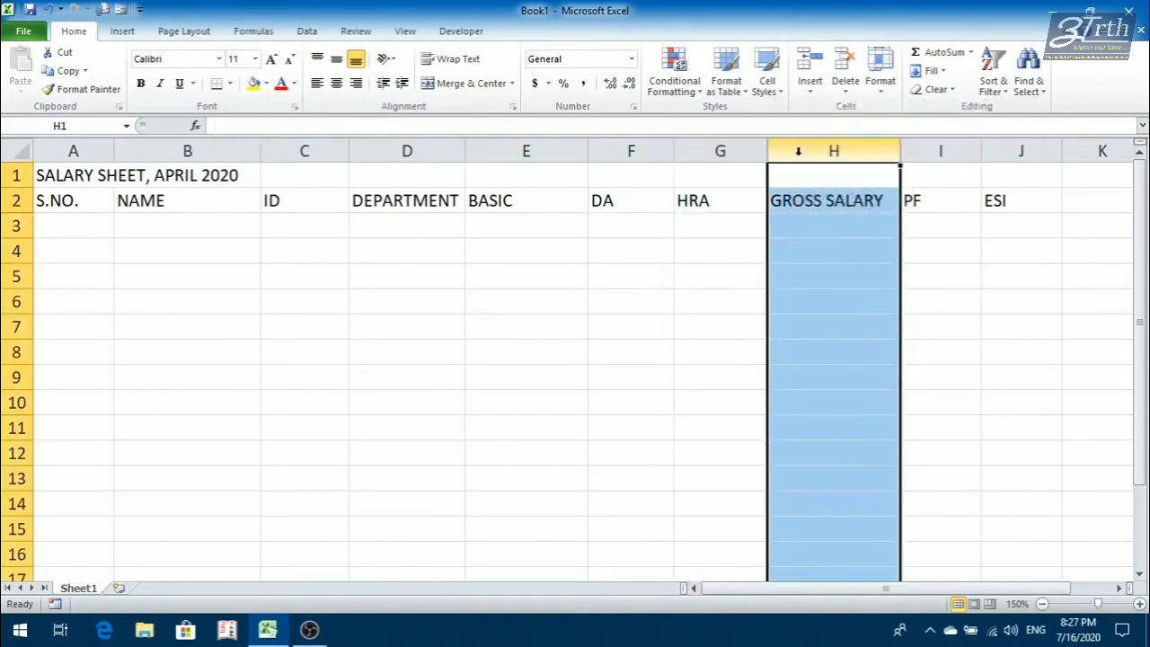
key(ctrl+shift+plus)
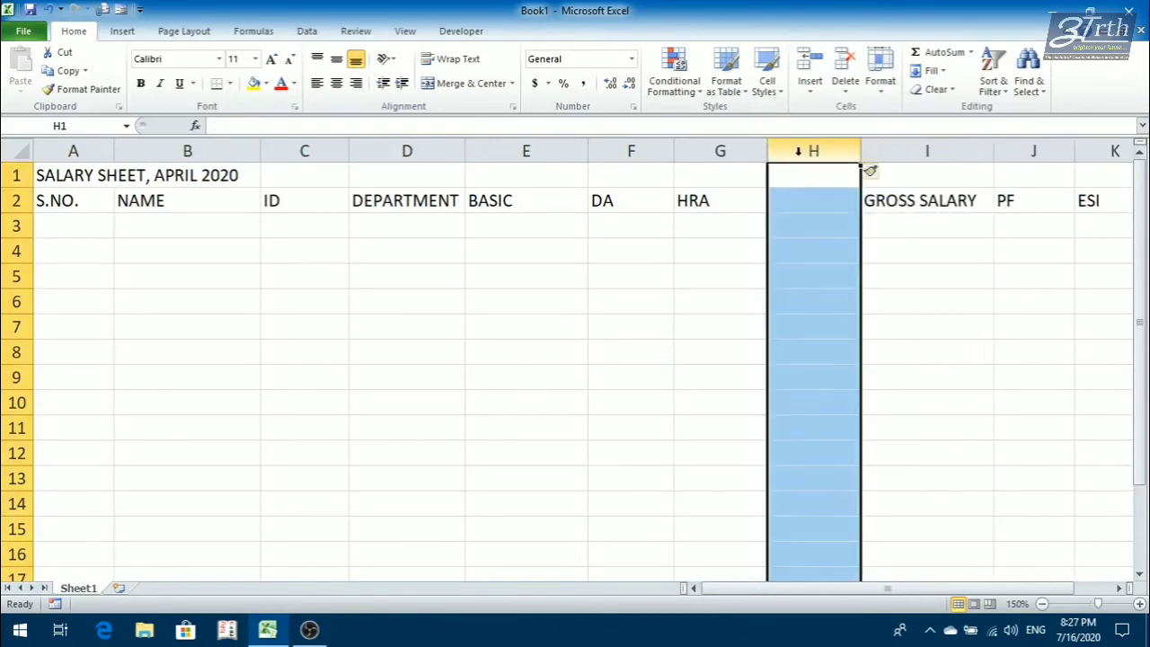
click(786, 196)
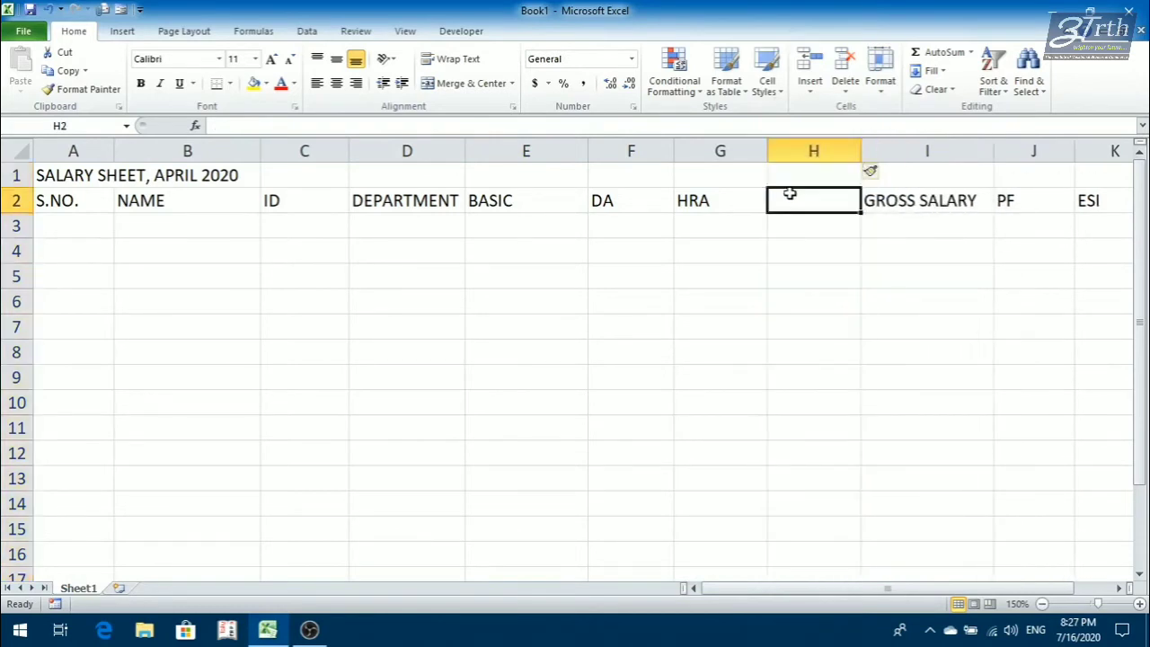
- Enter the heading HELPER ALL in cell H2 and widen column H slightly to give the heading room
text(CED)
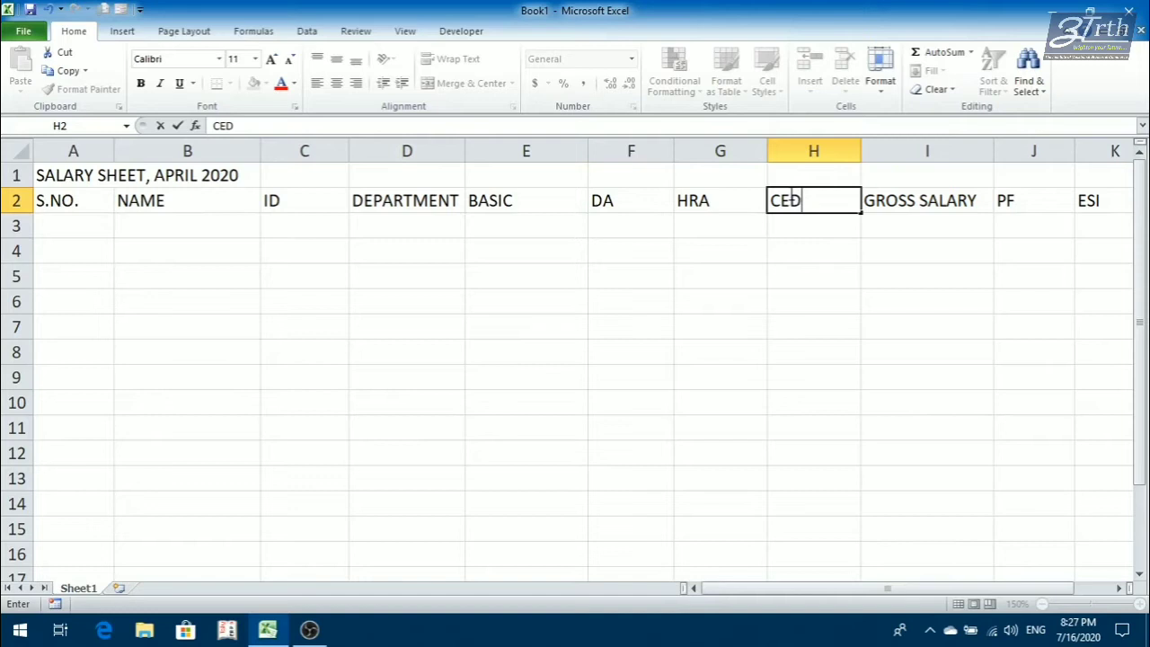
key(BackSpace)
key(BackSpace)
key(BackSpace)
text(HELPER ALL)
key(Return)
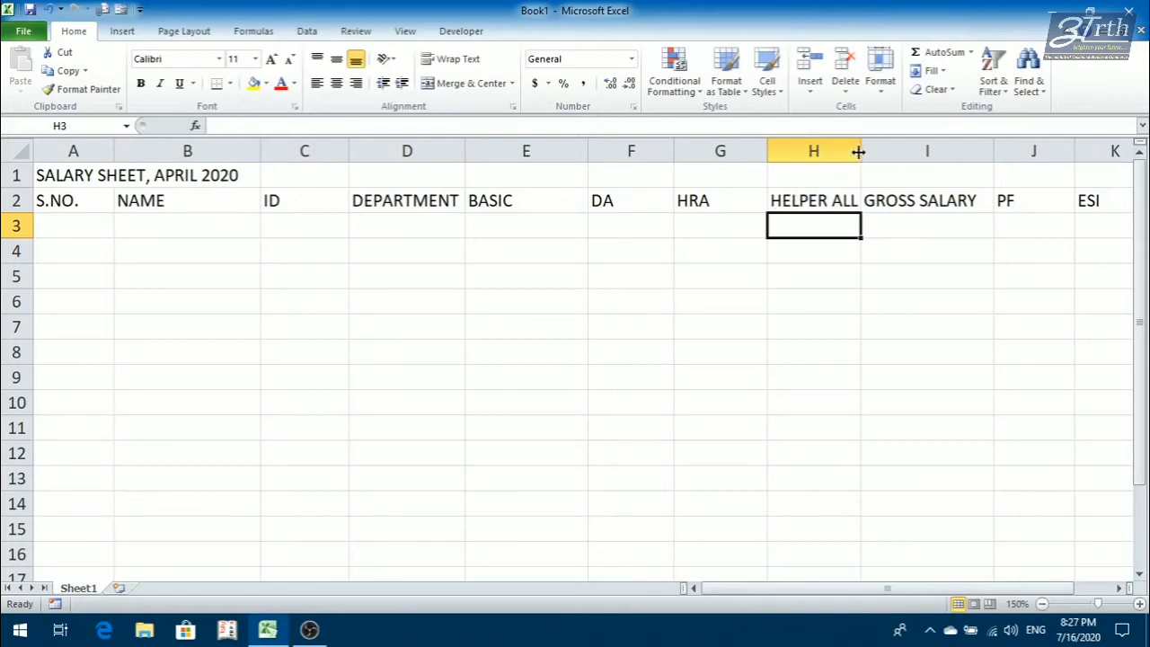
drag(859, 152, 872, 152)
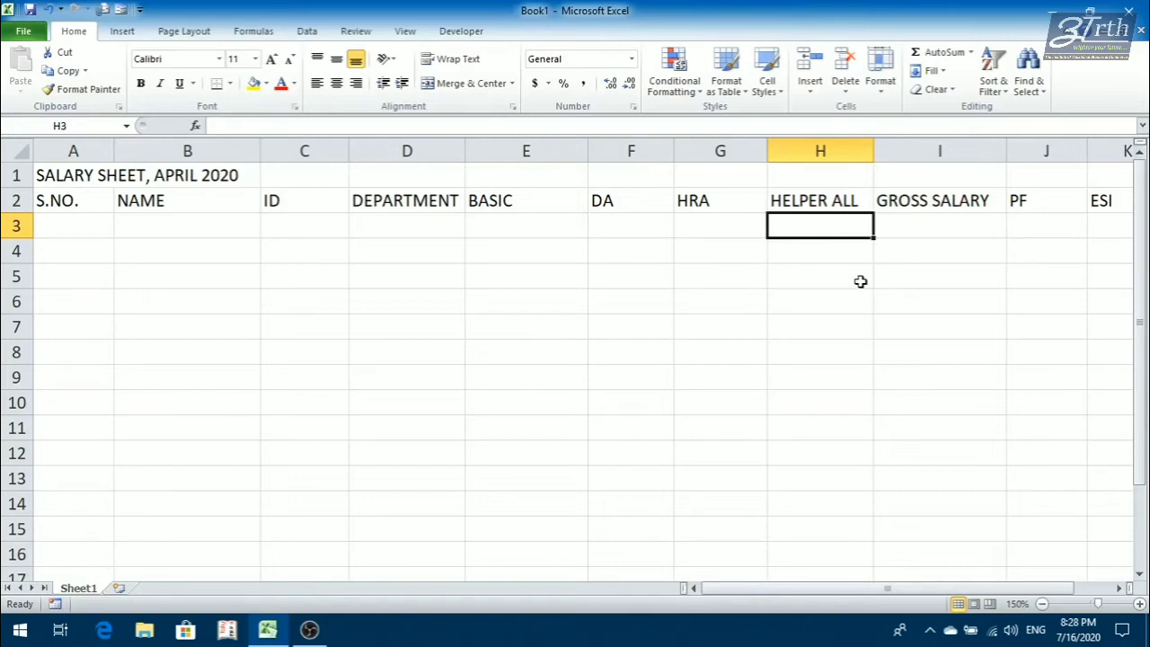
- Add the heading NET SALARY in cell L2, after ESI, and widen its column to fit the text
key(Up)
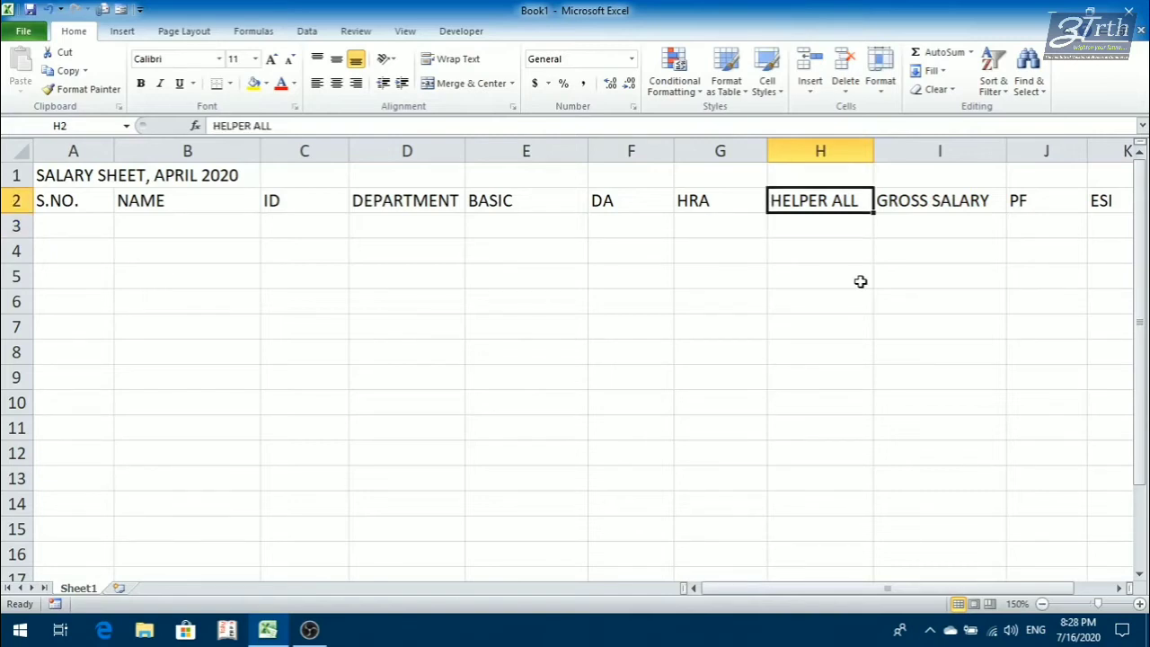
key(Right)
key(Right)
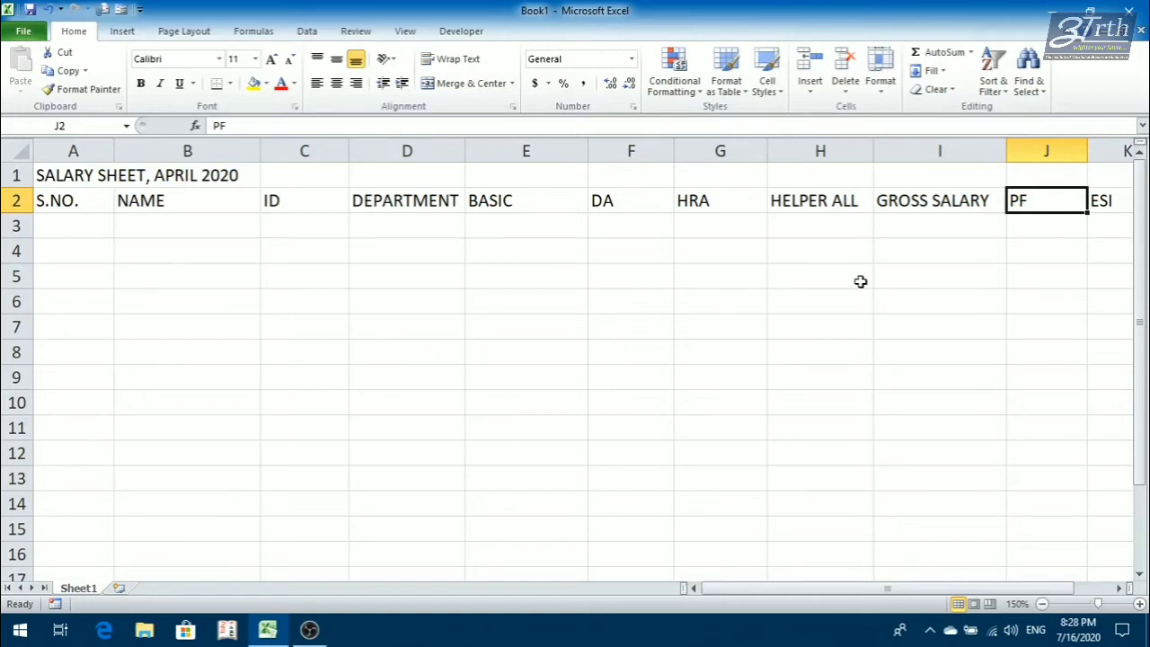
key(Right)
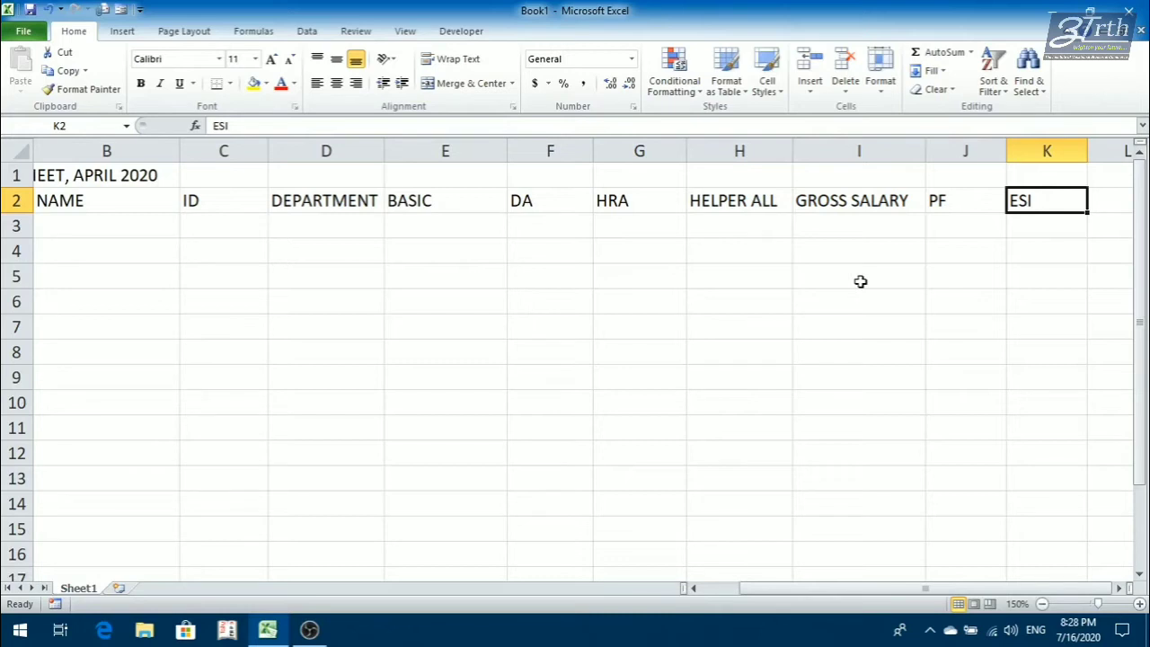
key(Tab)
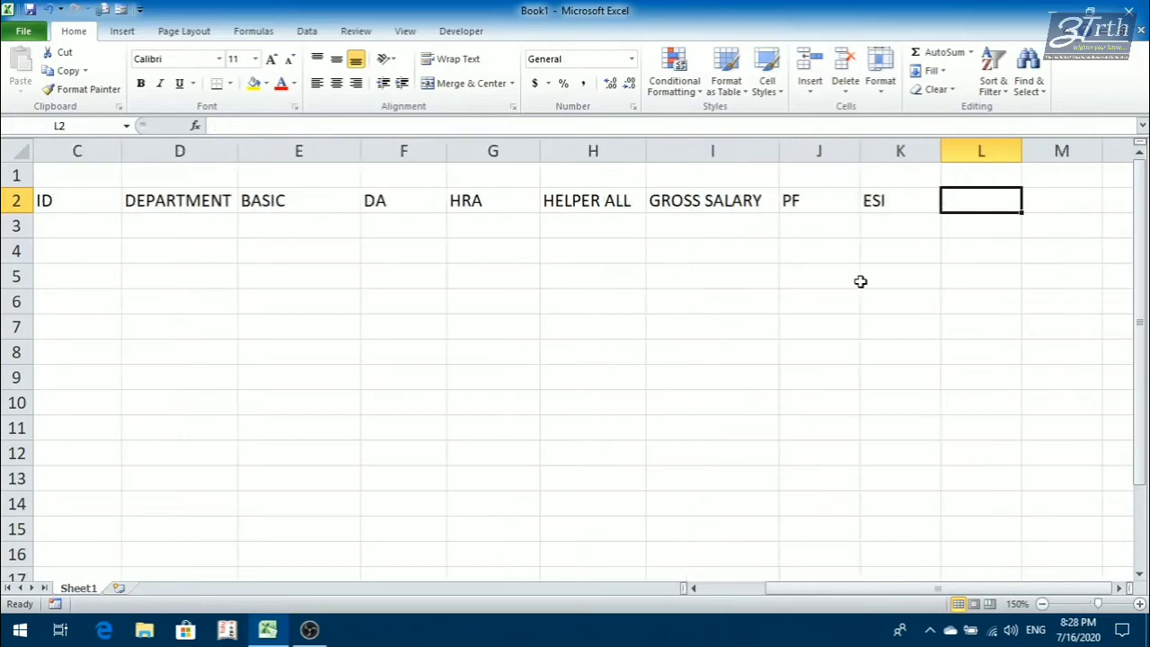
text(NET SALARY)
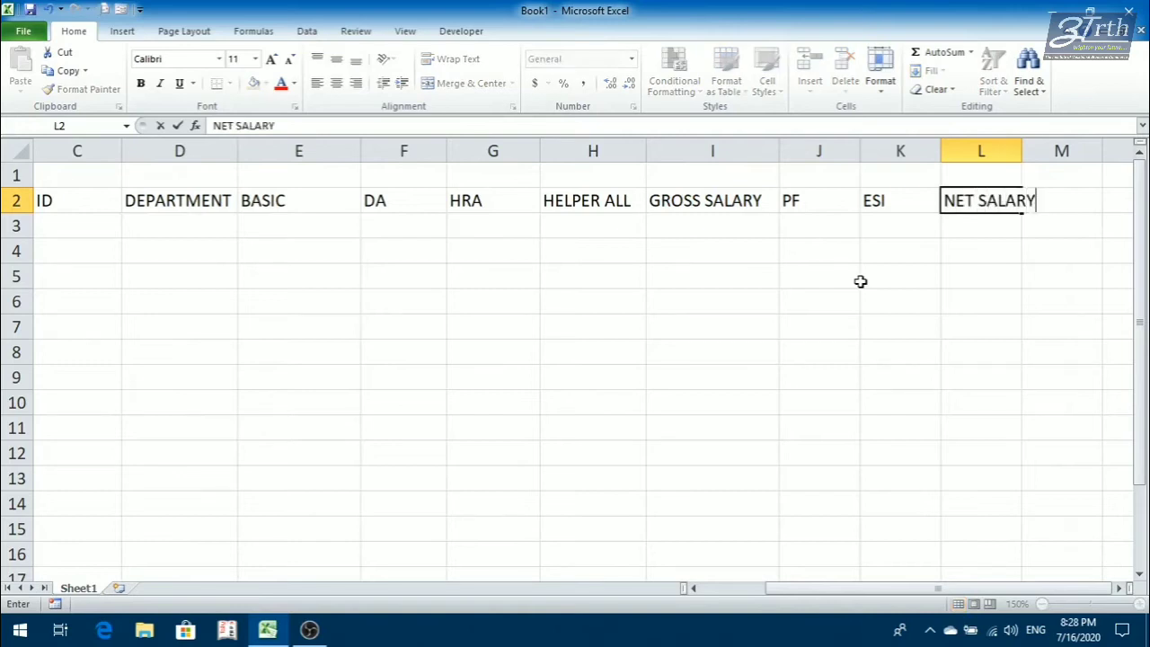
key(Return)
key(Up)
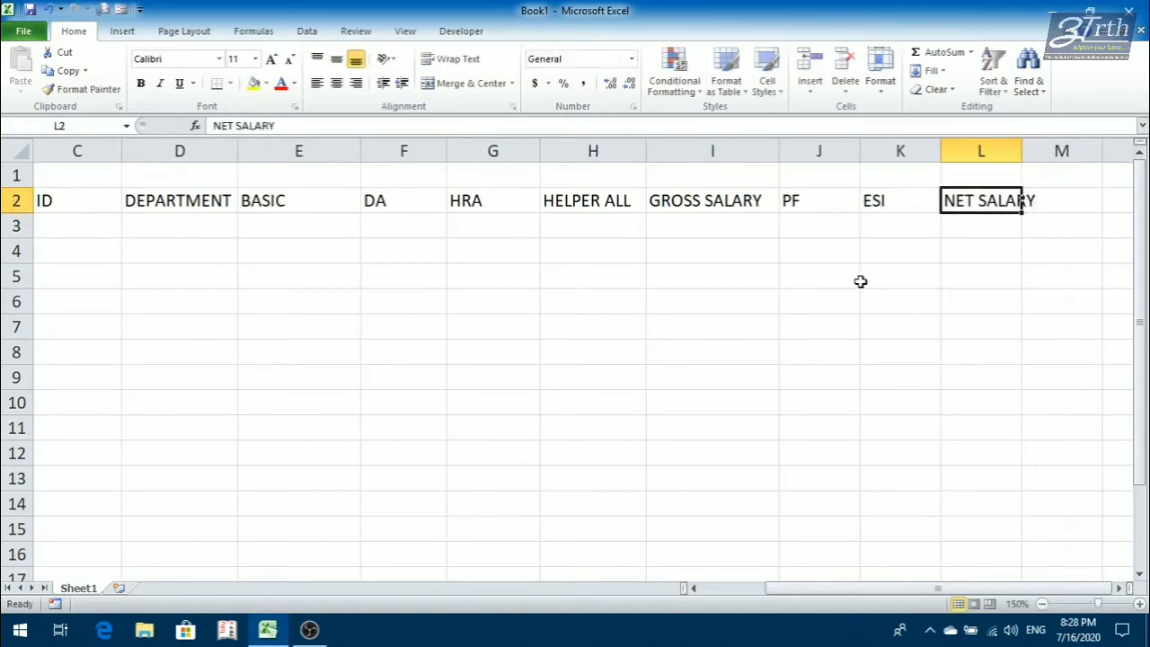
drag(1022, 151, 1047, 151)
click(921, 257)
click(756, 225)
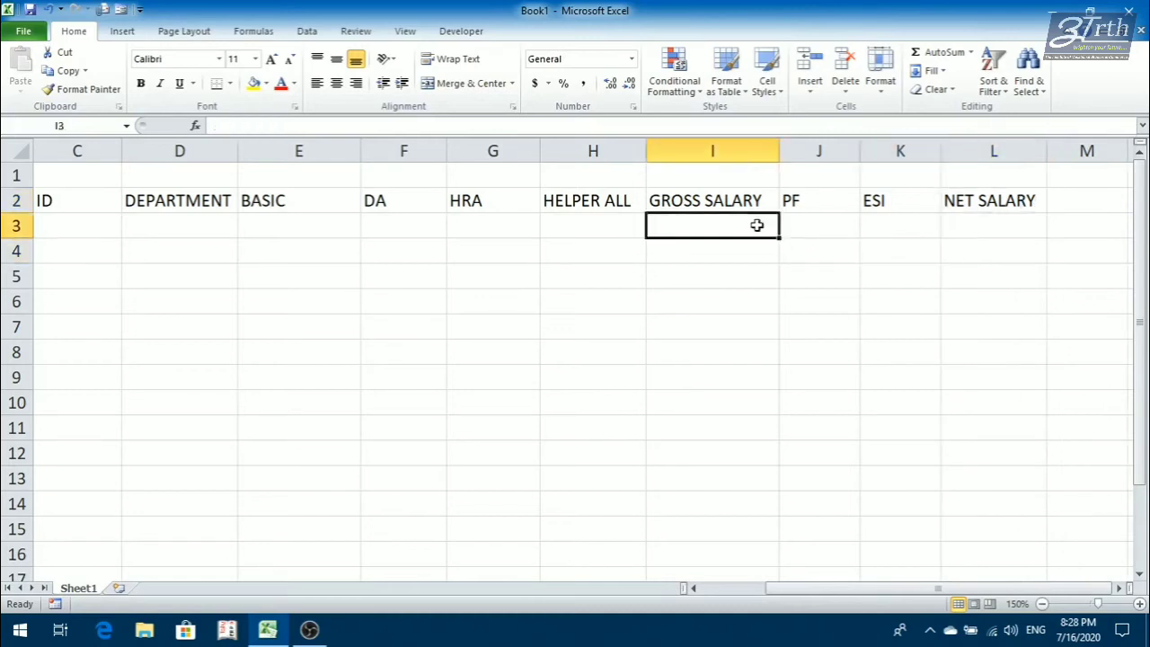
click(803, 225)
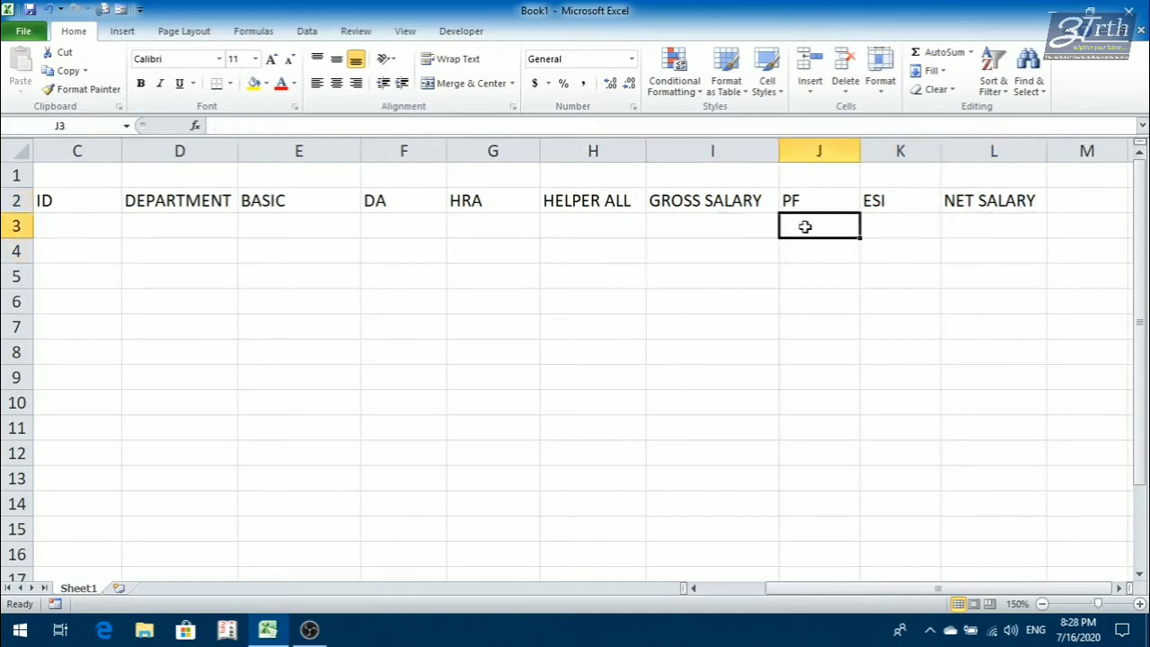
click(877, 227)
- Enter the serial numbers 1 to 10 in cells A3 to A12 and narrow the S.NO. column
click(206, 226)
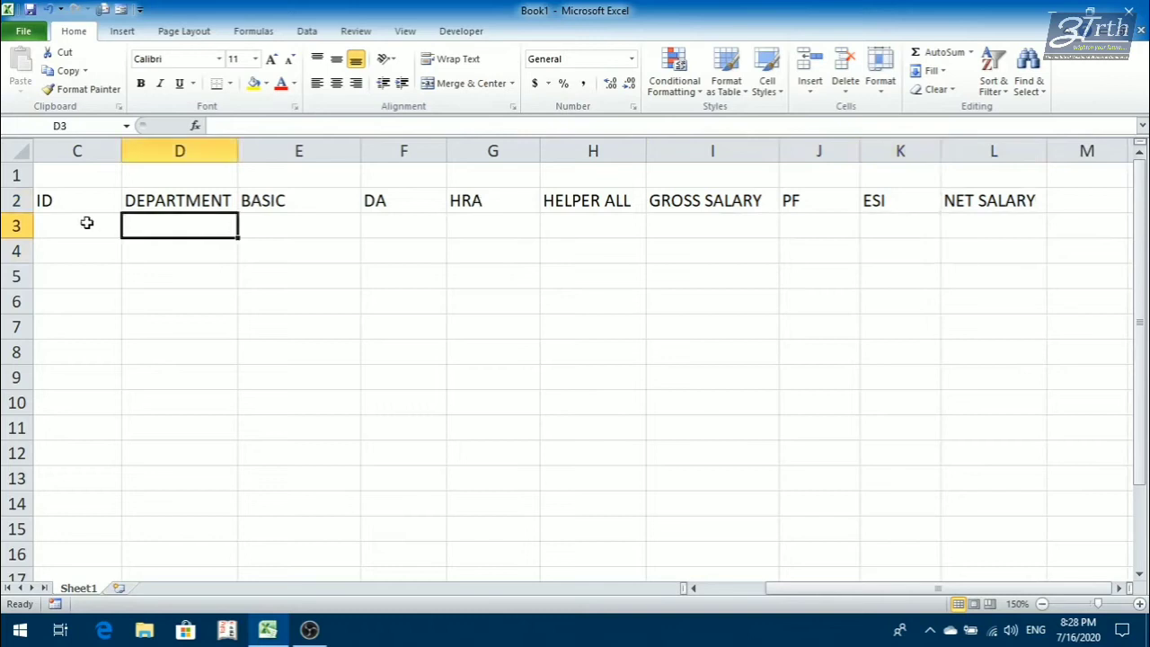
click(86, 223)
key(Home)
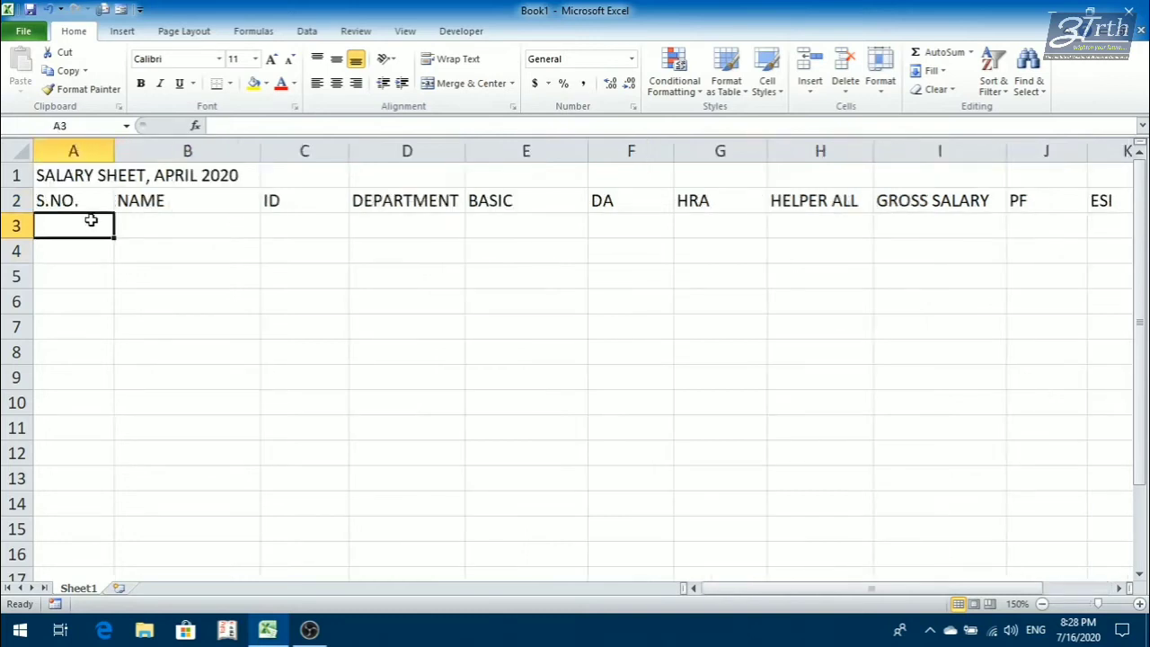
text(1)
key(Return)
text(2)
key(Return)
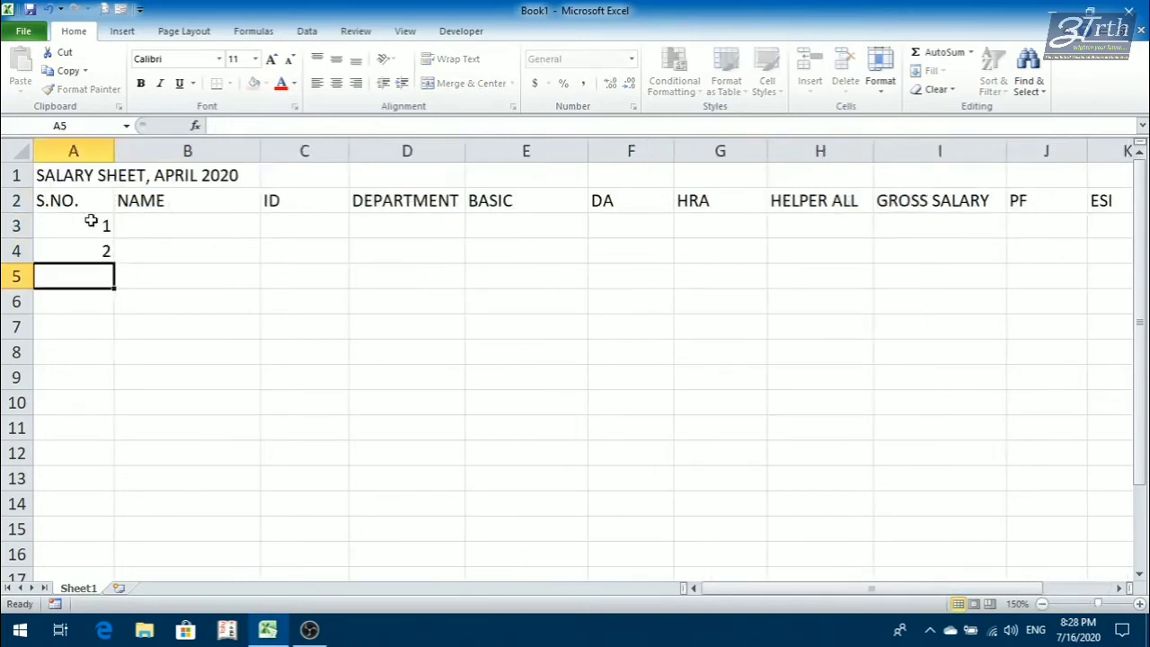
text(3)
key(Return)
text(4 5 6 7 8 9)
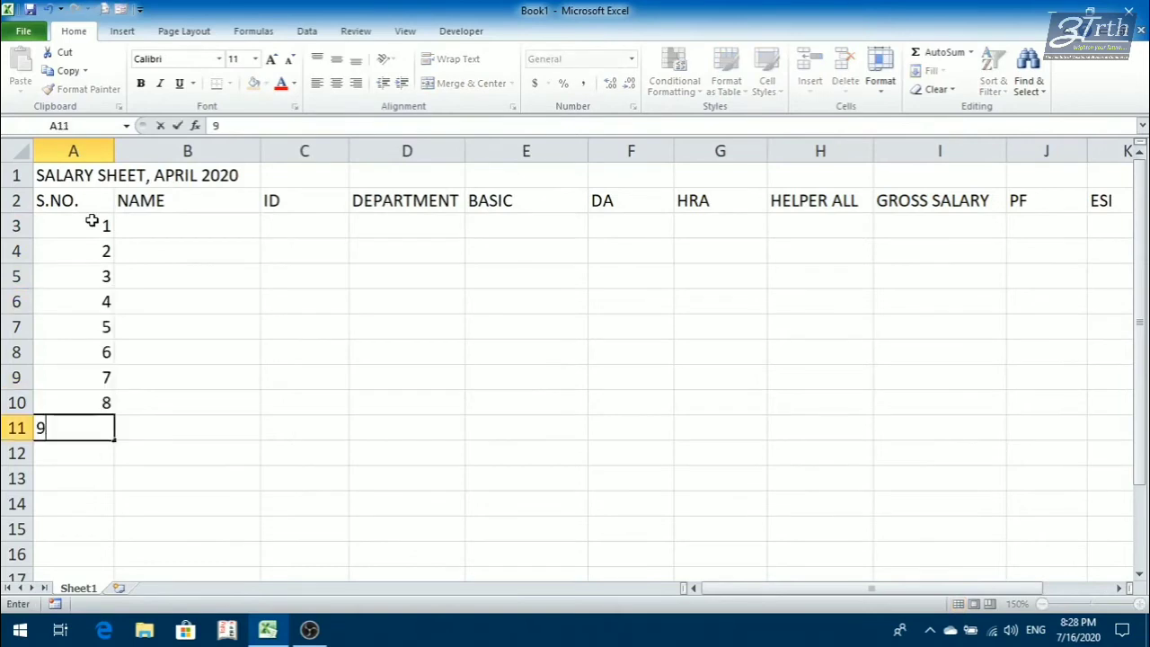
key(Return)
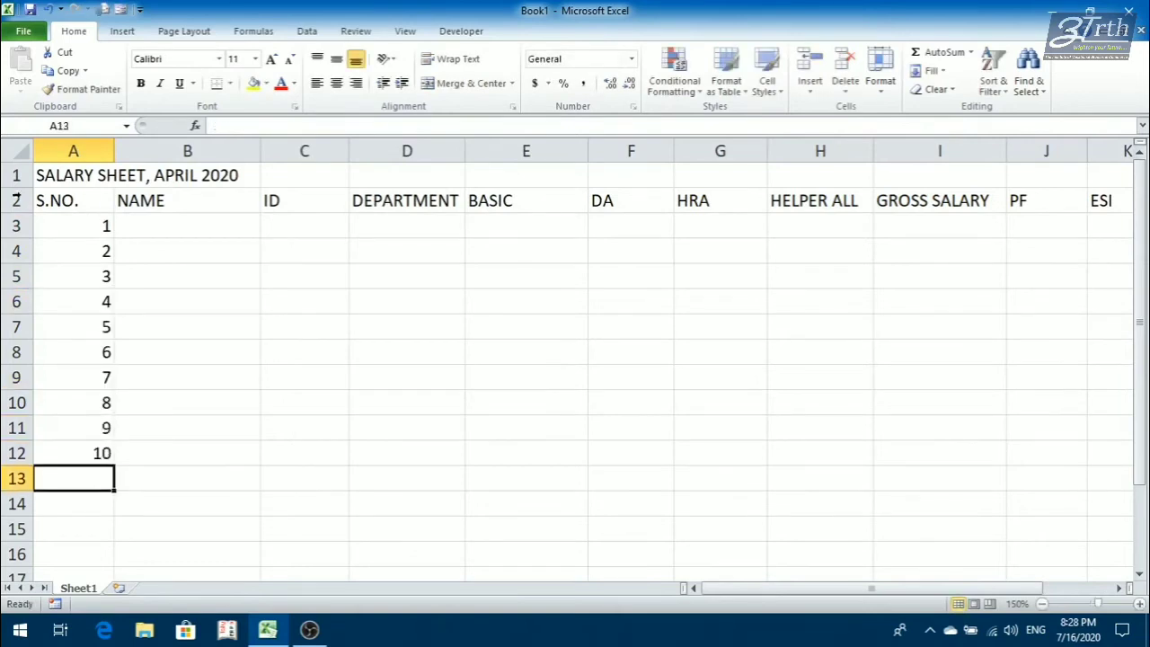
drag(110, 150, 88, 149)
- Enter the first three employees' names in cells B3 to B5 of the NAME column
click(139, 226)
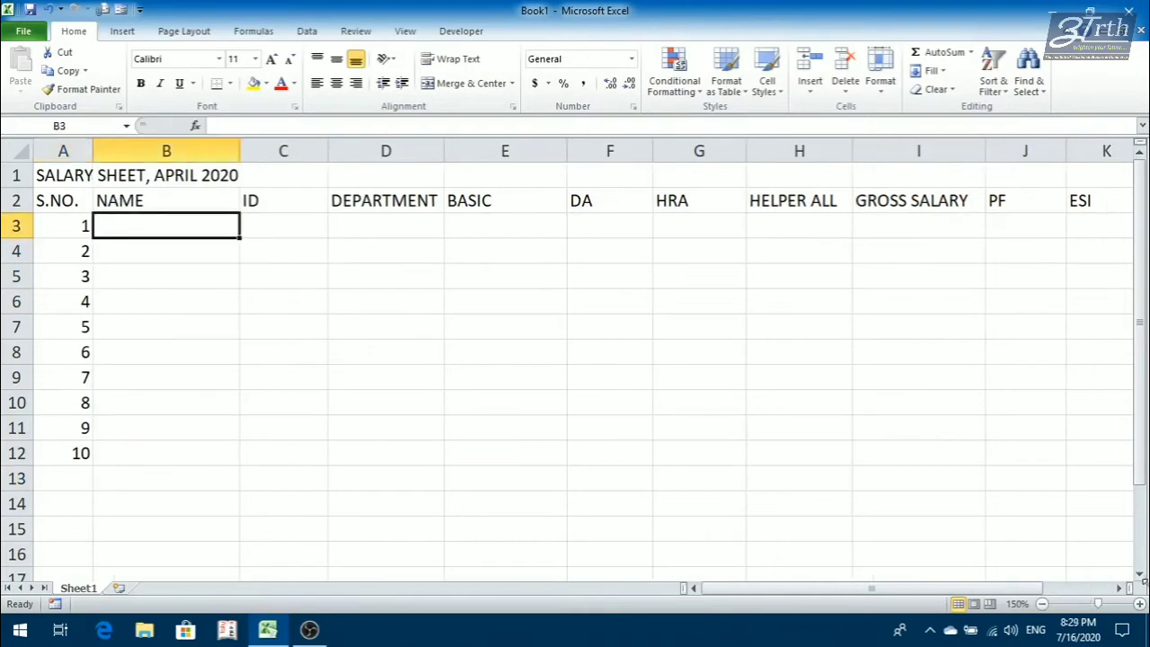
text(SUMAN)
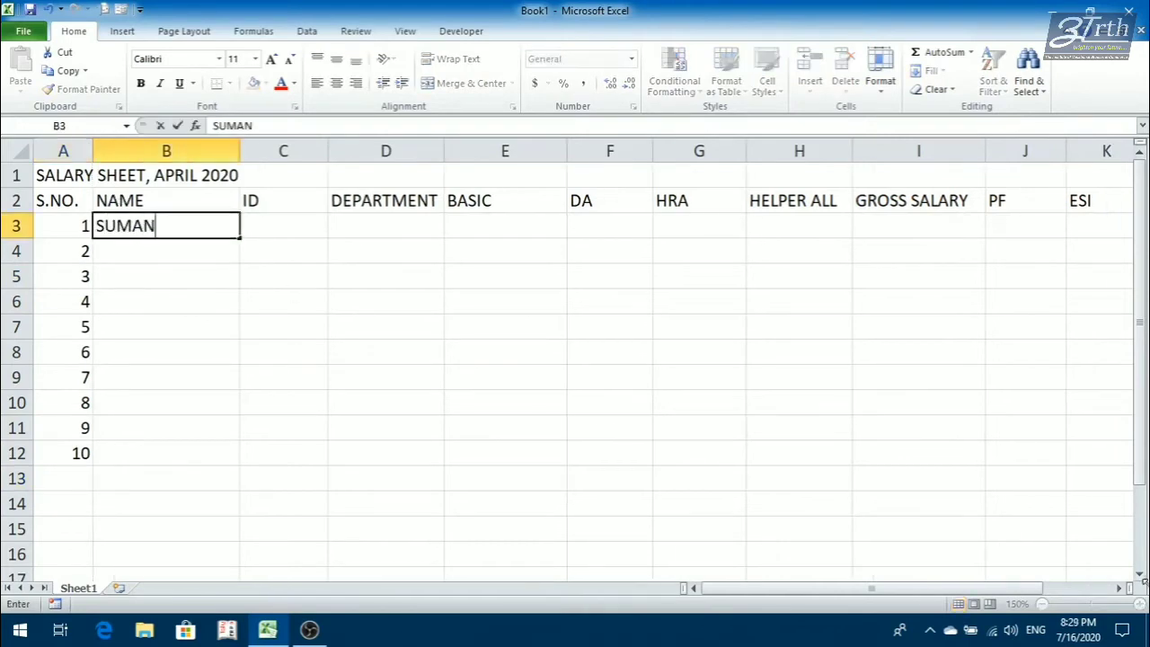
key(Return)
text(KOMAL)
key(Return)
text(\)
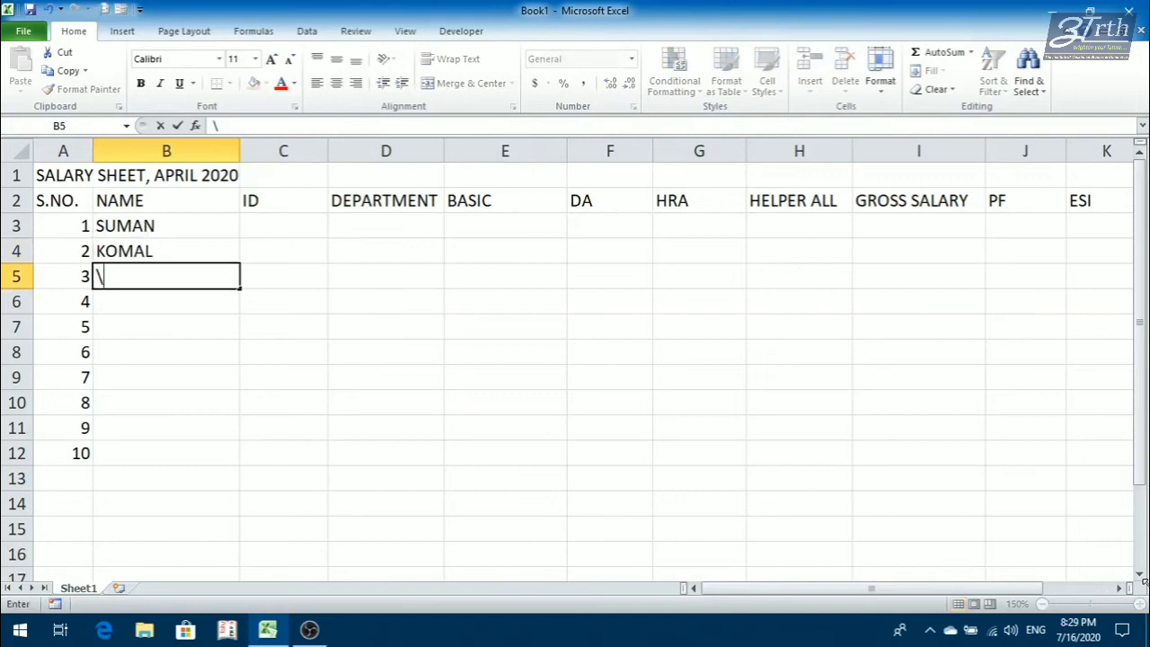
key(BackSpace)
text(RAKESH)
key(Return)
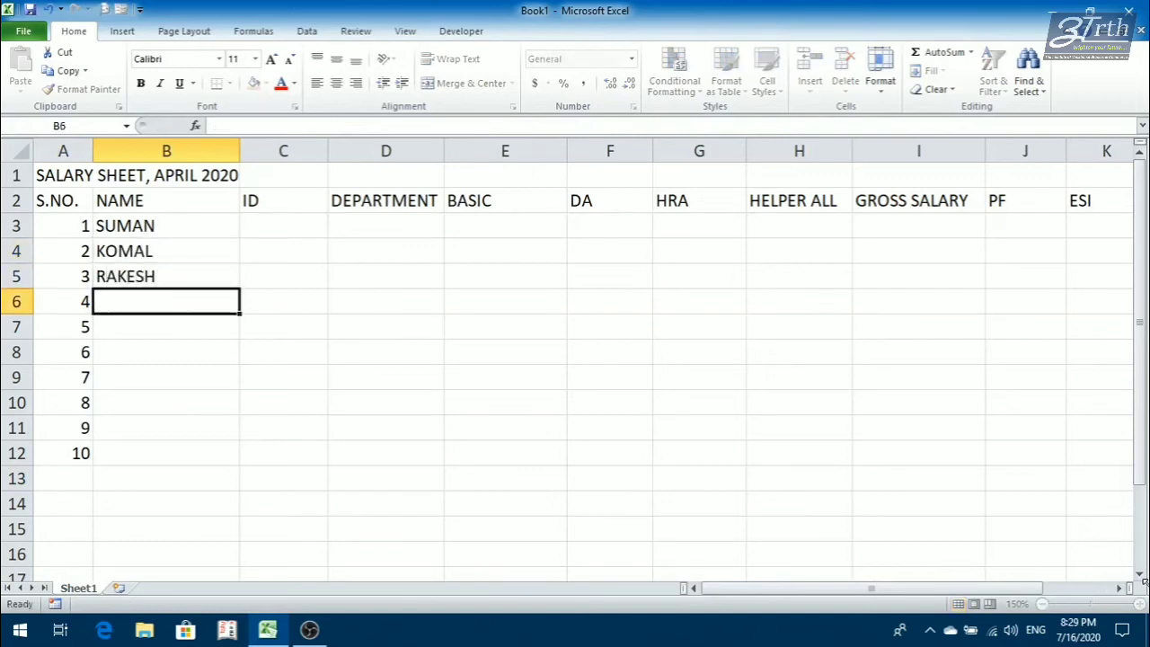
- Enter the names of employees 4 to 6 in cells B6 to B8 of the NAME column
text(ASHOK)
key(Return)
text(BV)
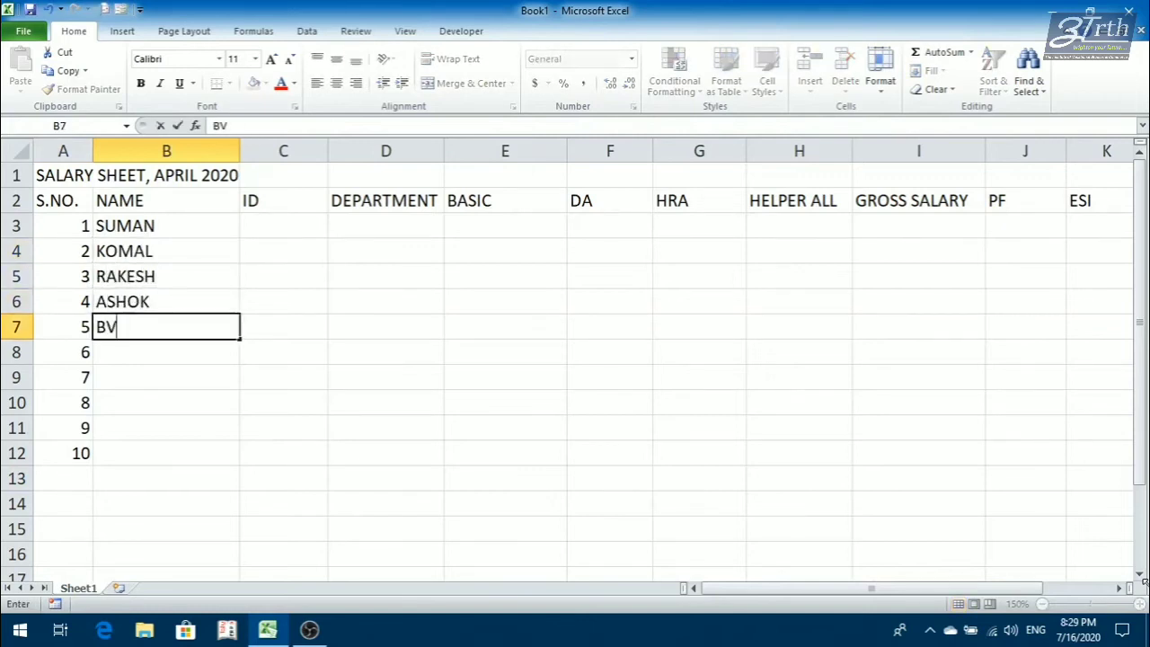
text(IJA)
key(BackSpace)
key(BackSpace)
key(BackSpace)
key(BackSpace)
key(BackSpace)
text(VIJAY)
key(Return)
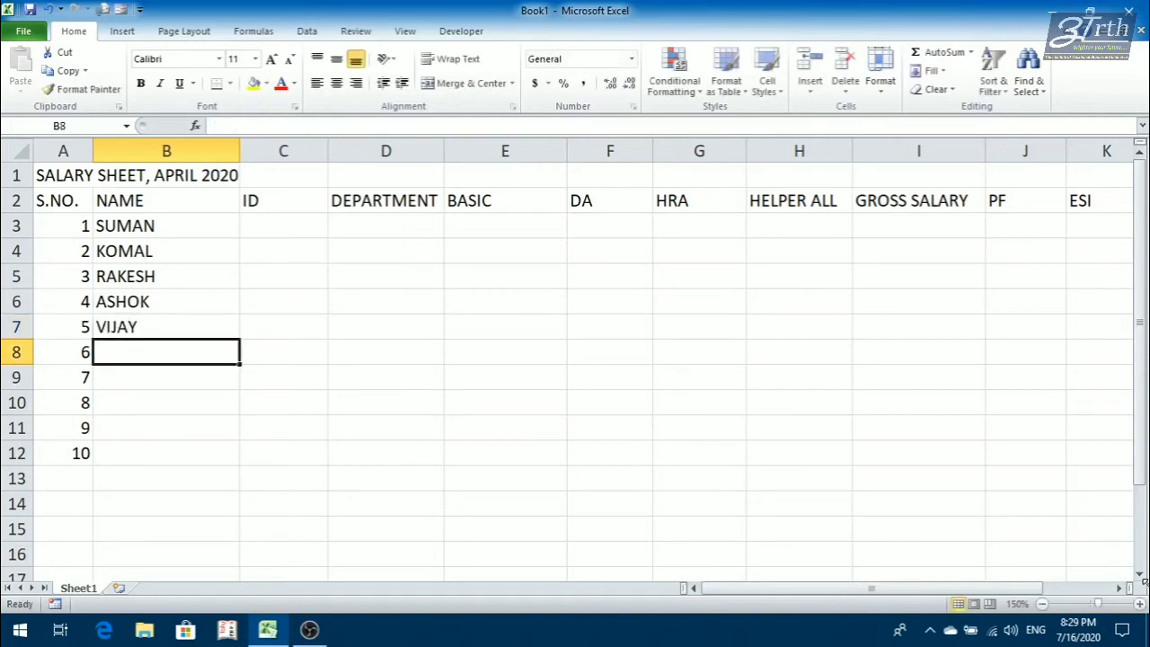
text(BHARAT)
key(Return)
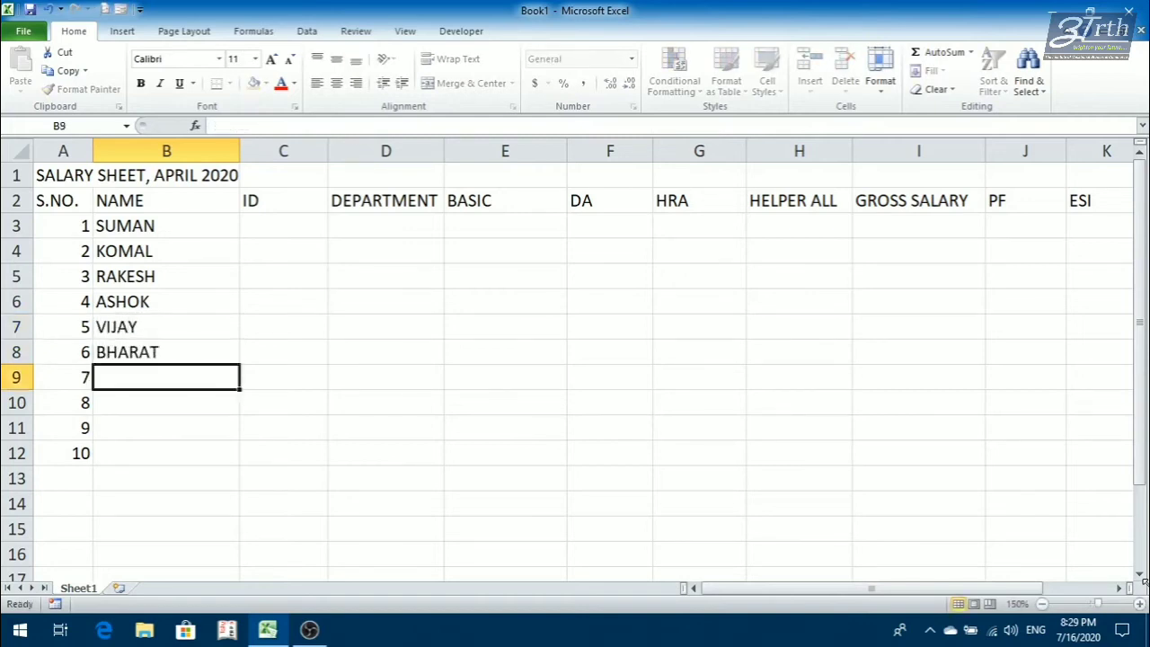
- Enter the names of employees 7 to 10 in cells B9 to B12 and autofit the NAME column
text(VIJAY)
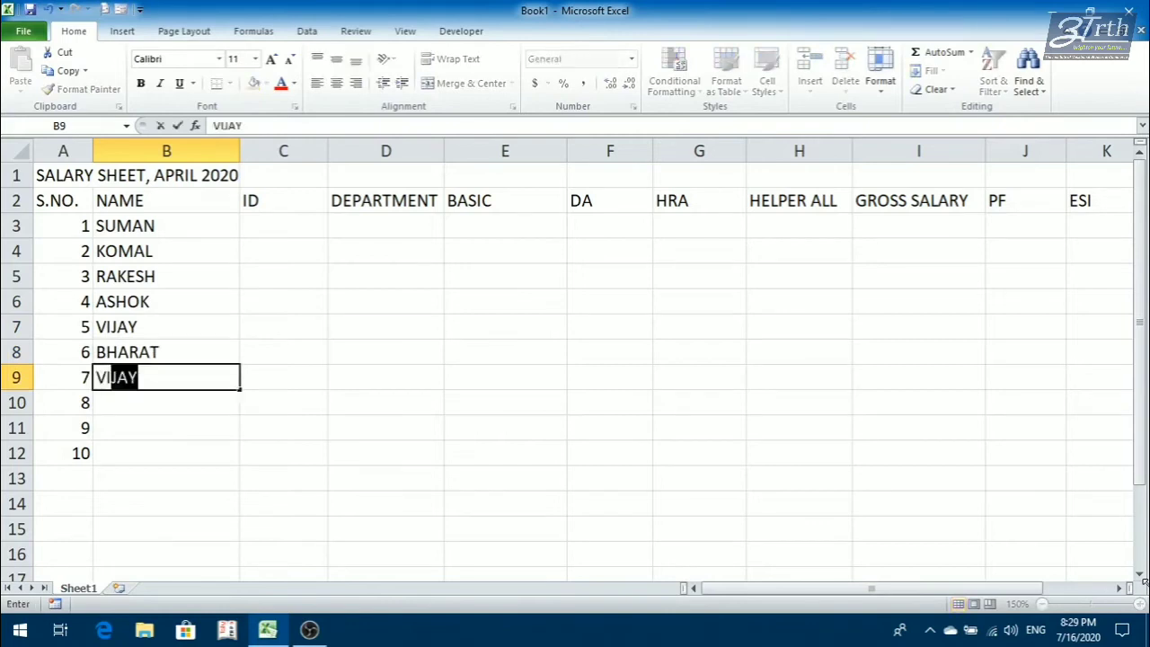
key(Return)
text(KESAHV)
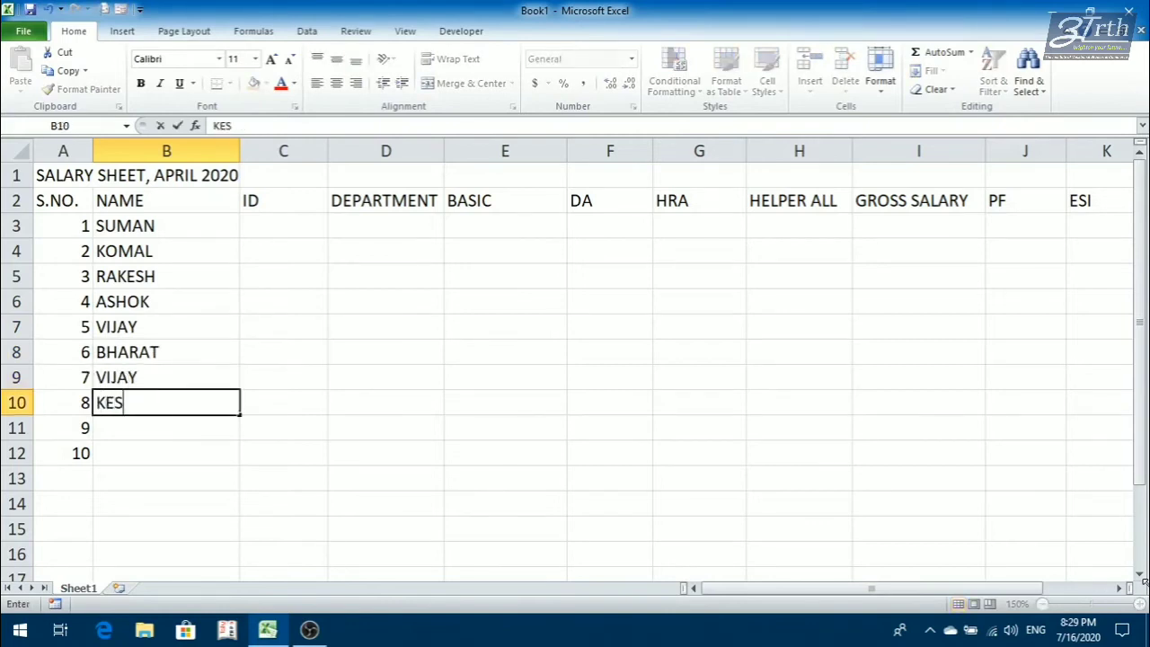
key(BackSpace)
key(BackSpace)
key(BackSpace)
text(HAV)
key(Return)
text(KAMAL)
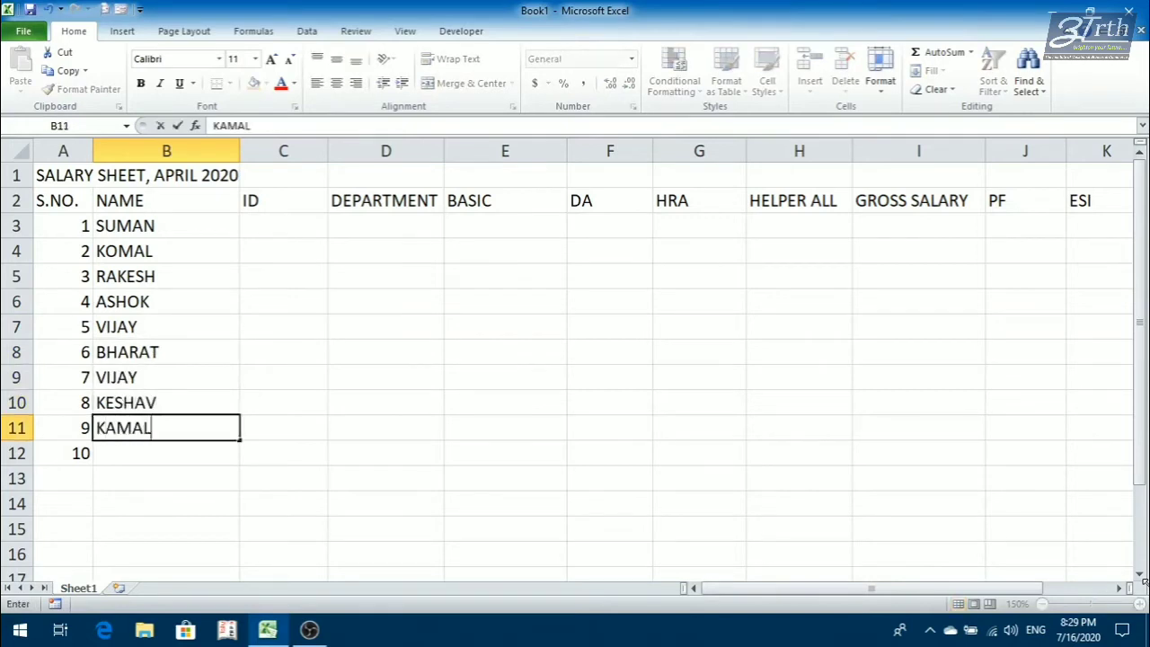
key(Return)
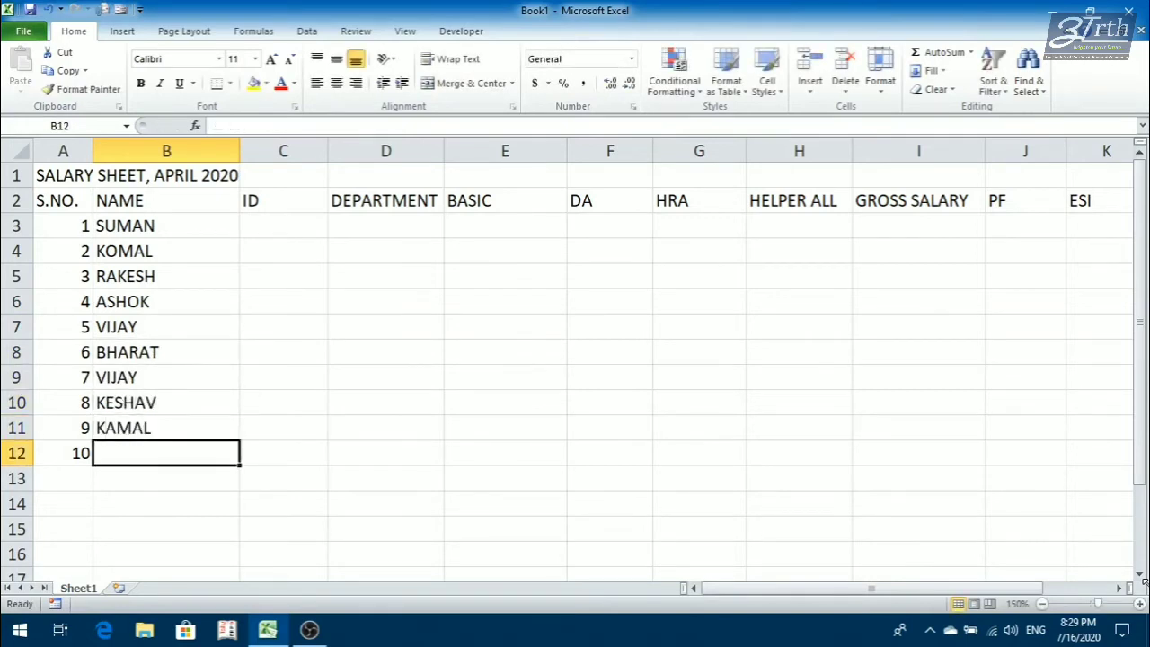
text(RAVI)
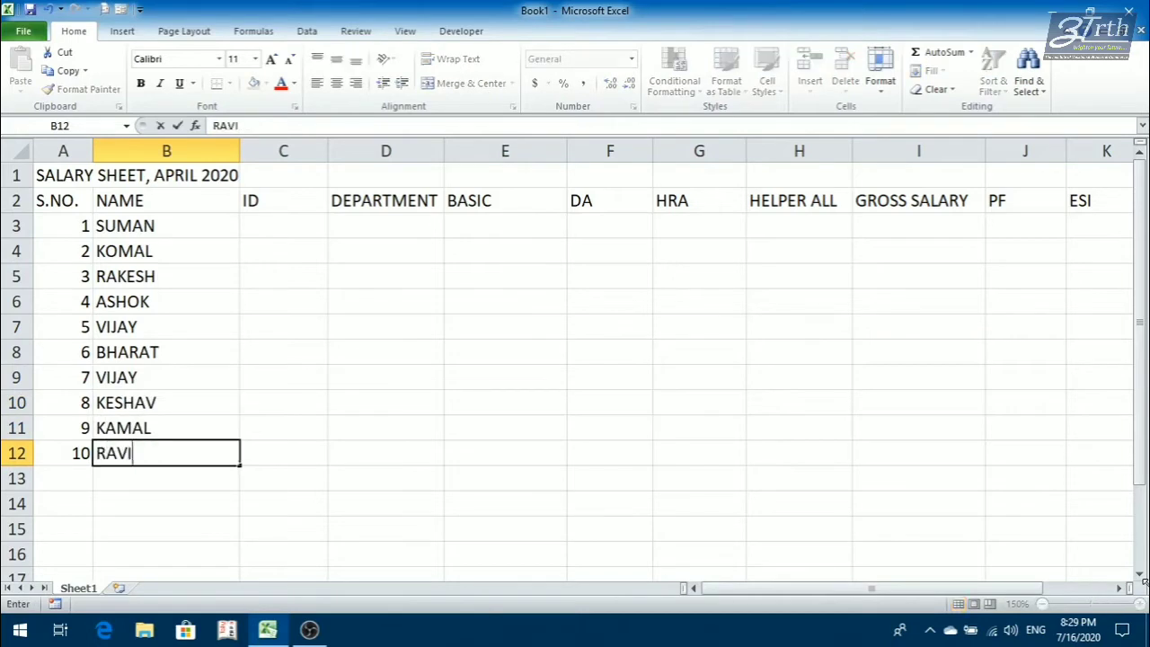
key(Return)
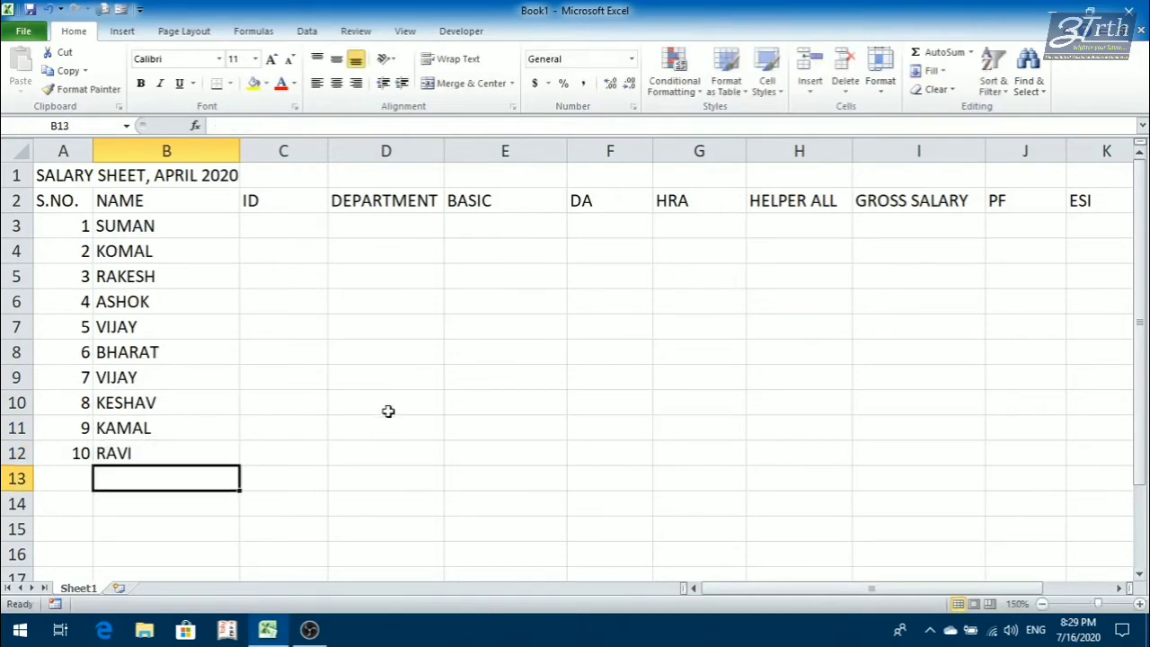
double_click(239, 151)
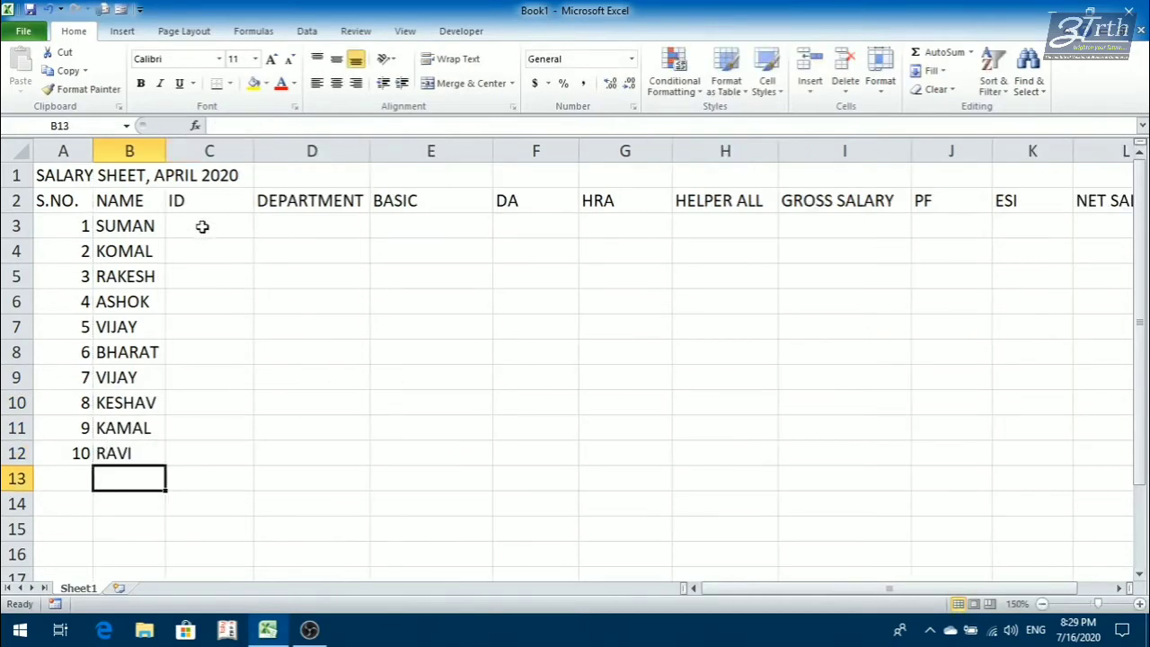
- Enter the first employee's ID in C3, fill the ID series down to C12, and select cell D3
click(231, 225)
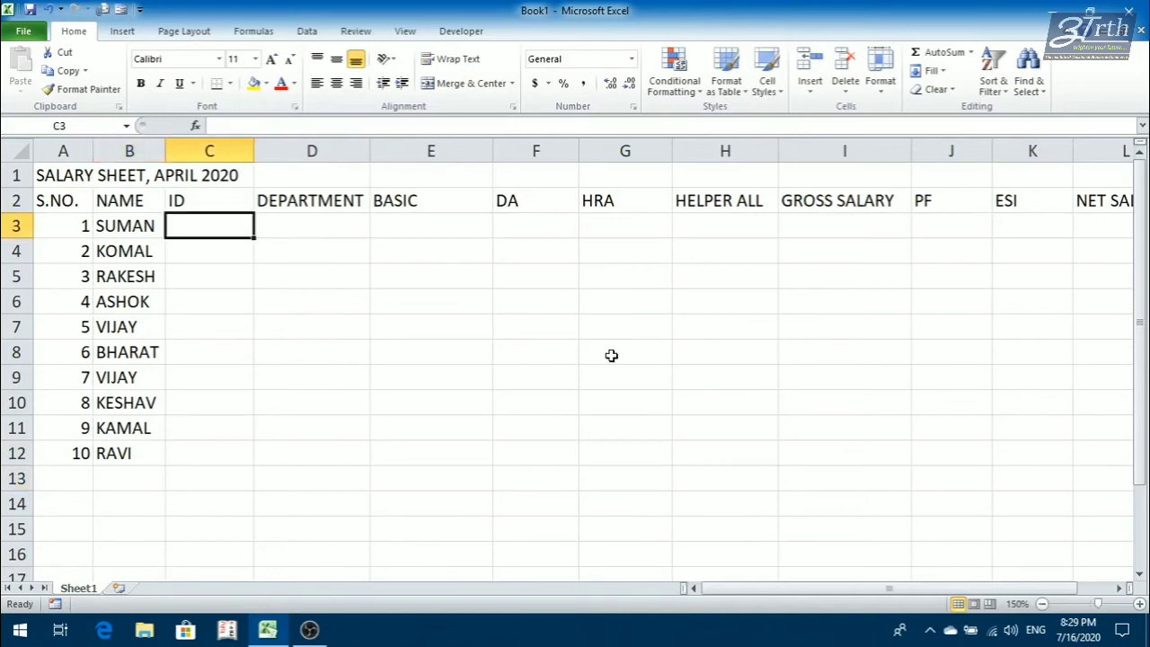
text(EM)
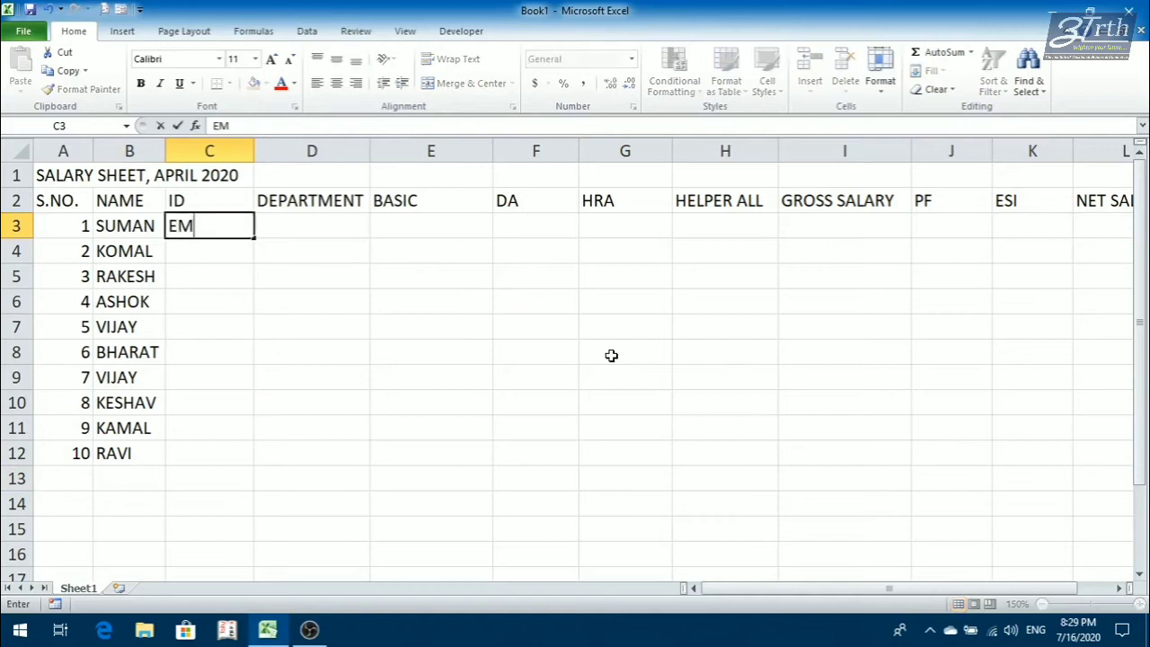
text(P_123)
key(Return)
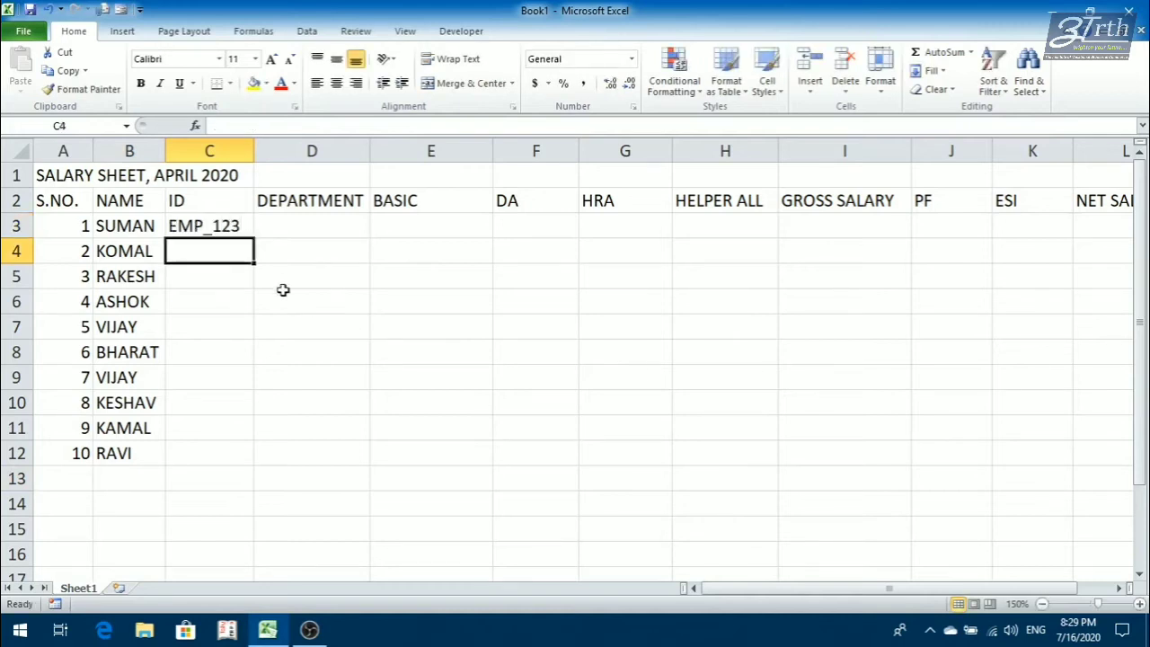
click(237, 228)
drag(252, 239, 267, 466)
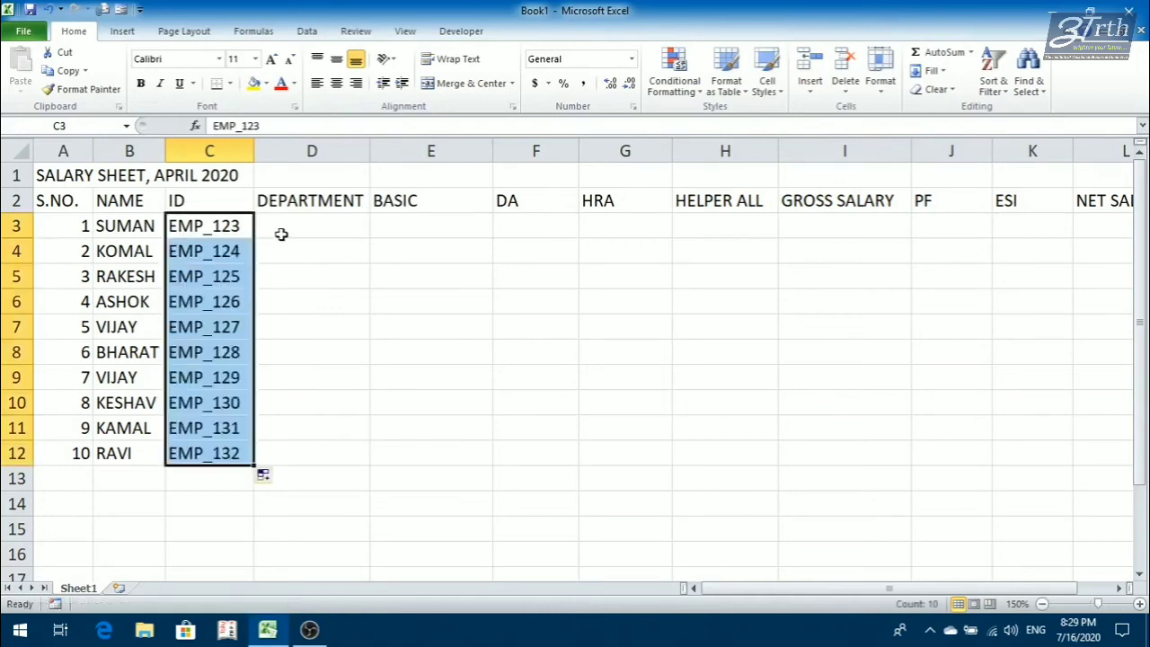
click(280, 231)
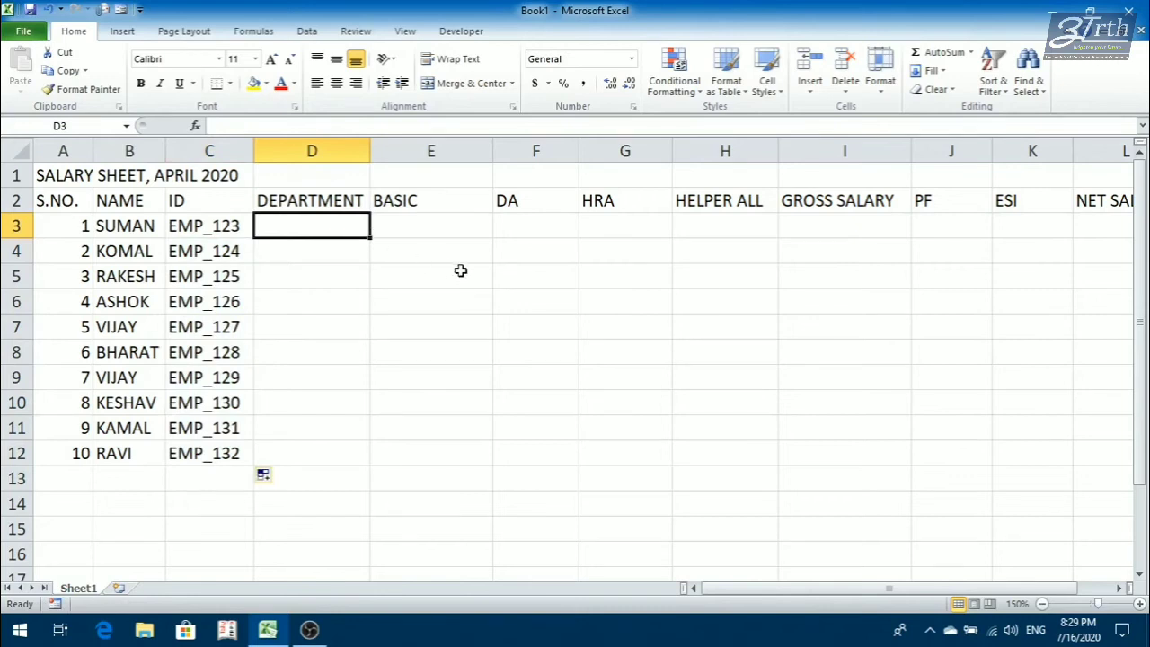
- Insert a new column before BASIC and give it the header POST in E2
key(Up)
key(Right)
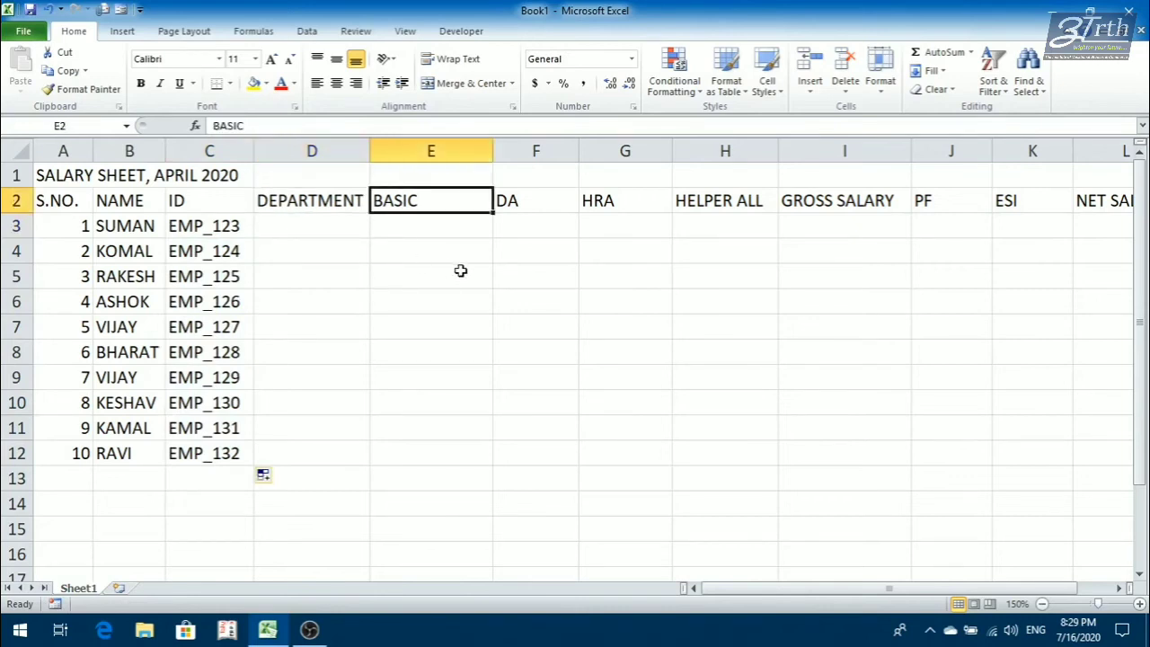
key(ctrl+shift+plus)
text(POST)
key(Return)
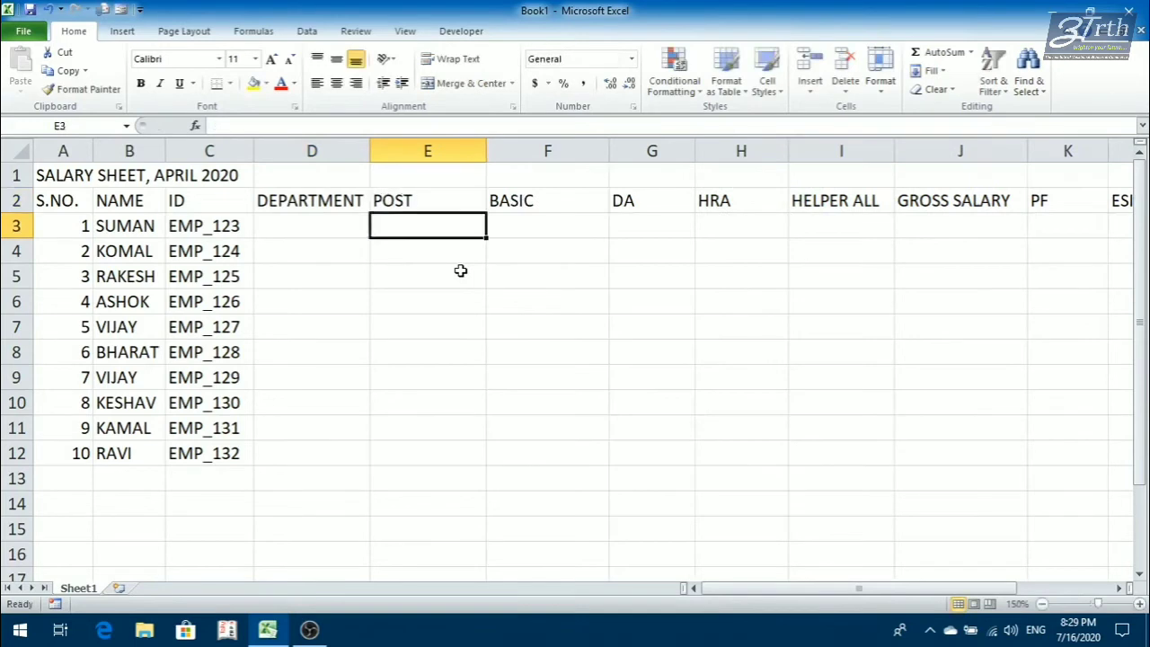
- Enter the department MARKET in cells D3 and D4 and SALES in cells D5 and D6
key(Left)
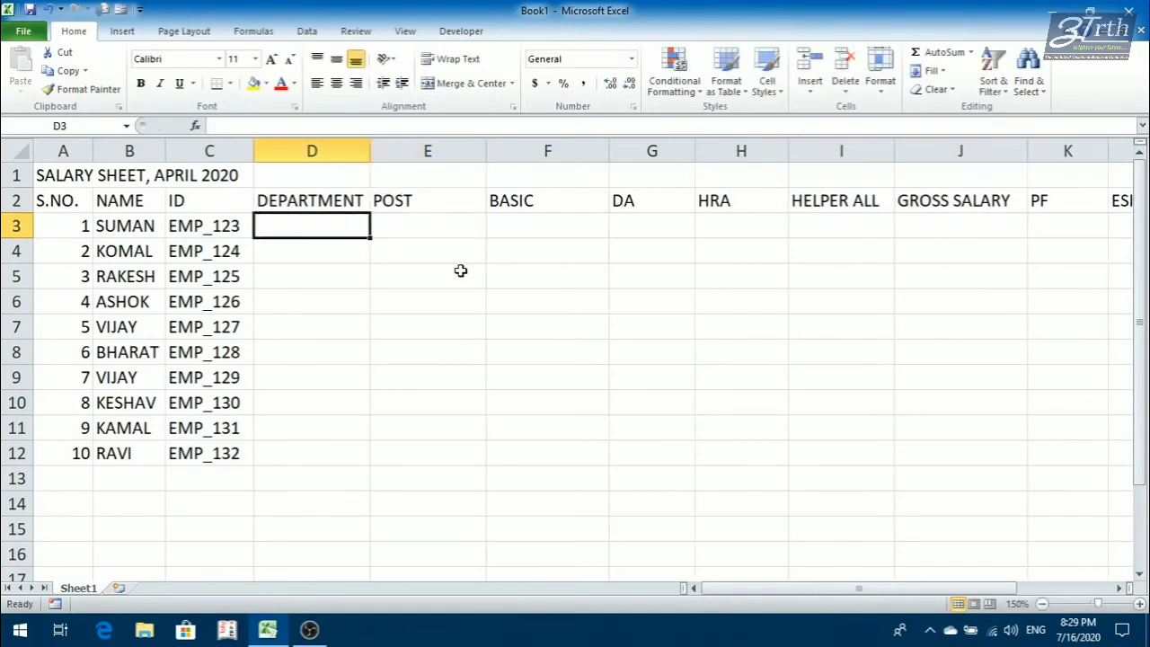
text(SA)
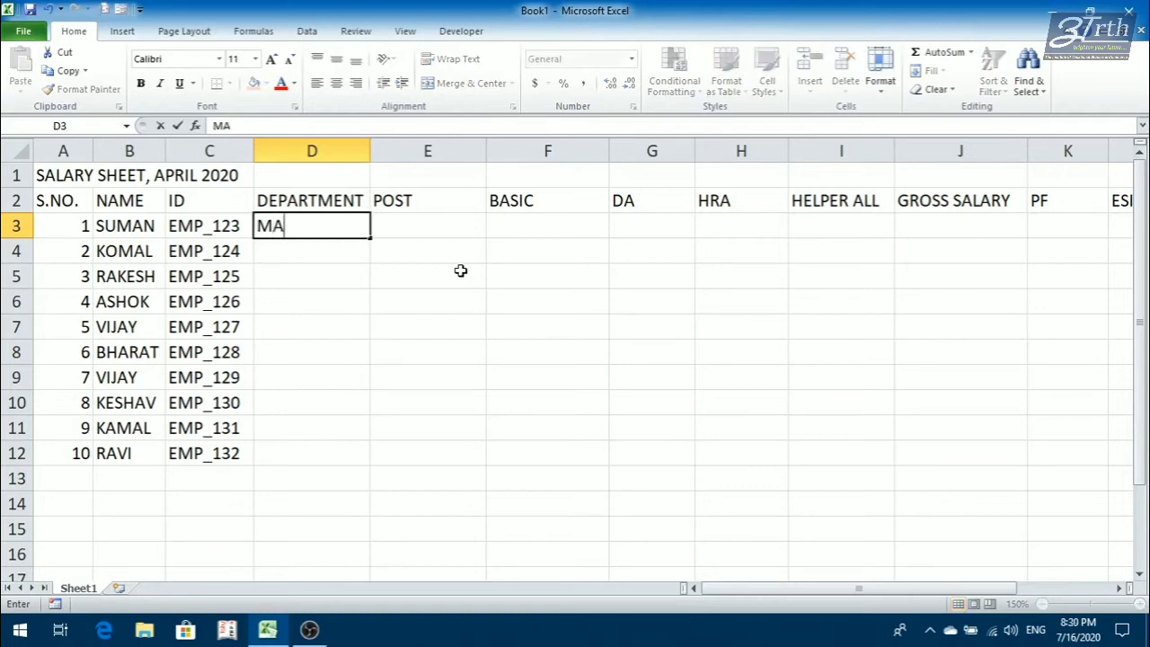
text(RKET)
key(Return)
text(M)
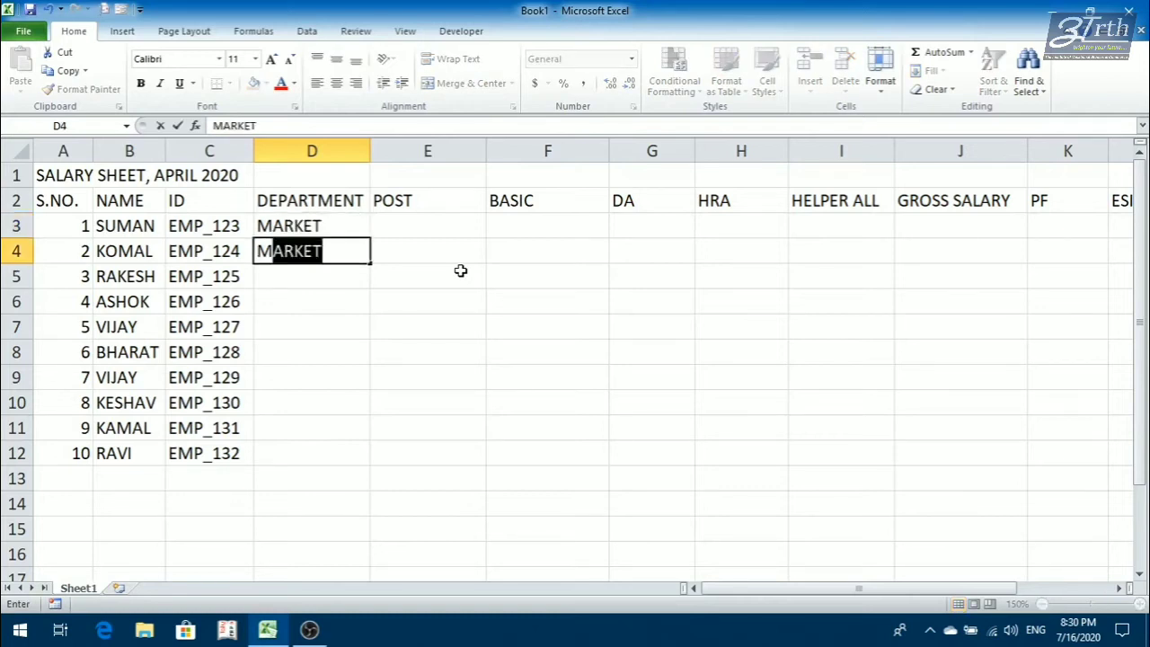
key(Return)
text(SALES)
key(Return)
text(SALE)
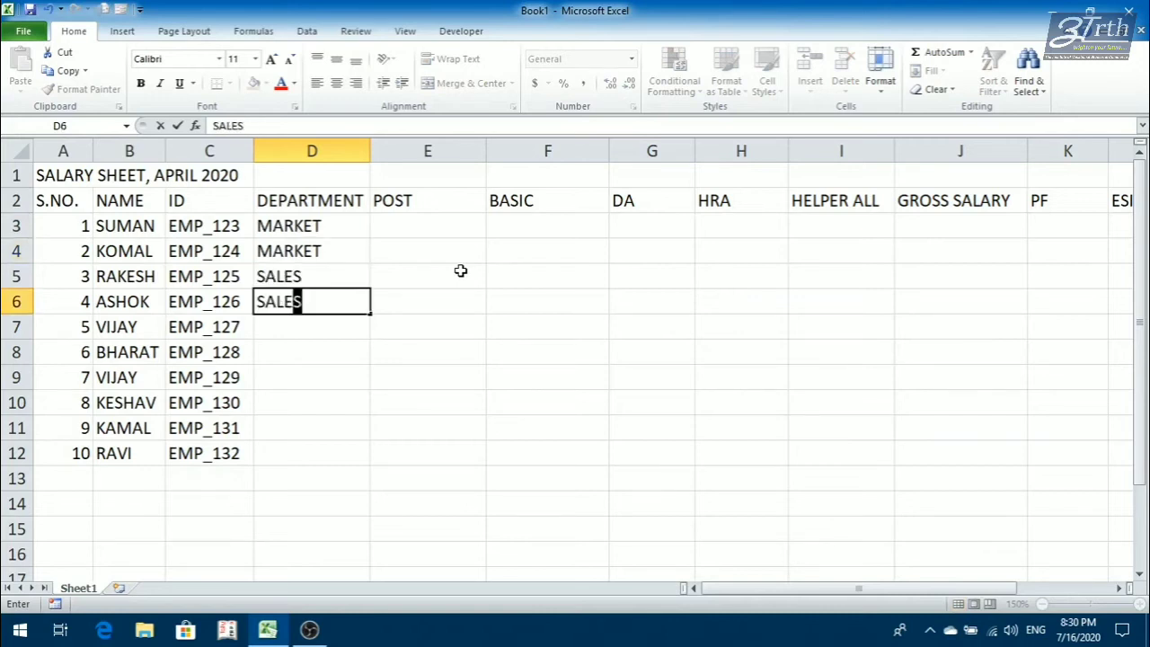
key(Return)
- Complete the DEPARTMENT column with ADMIN in D7:D8, MARKET in D9:D10 and SALES in D11:D12
text(ADMIN)
key(Return)
text(ADMIN)
key(Return)
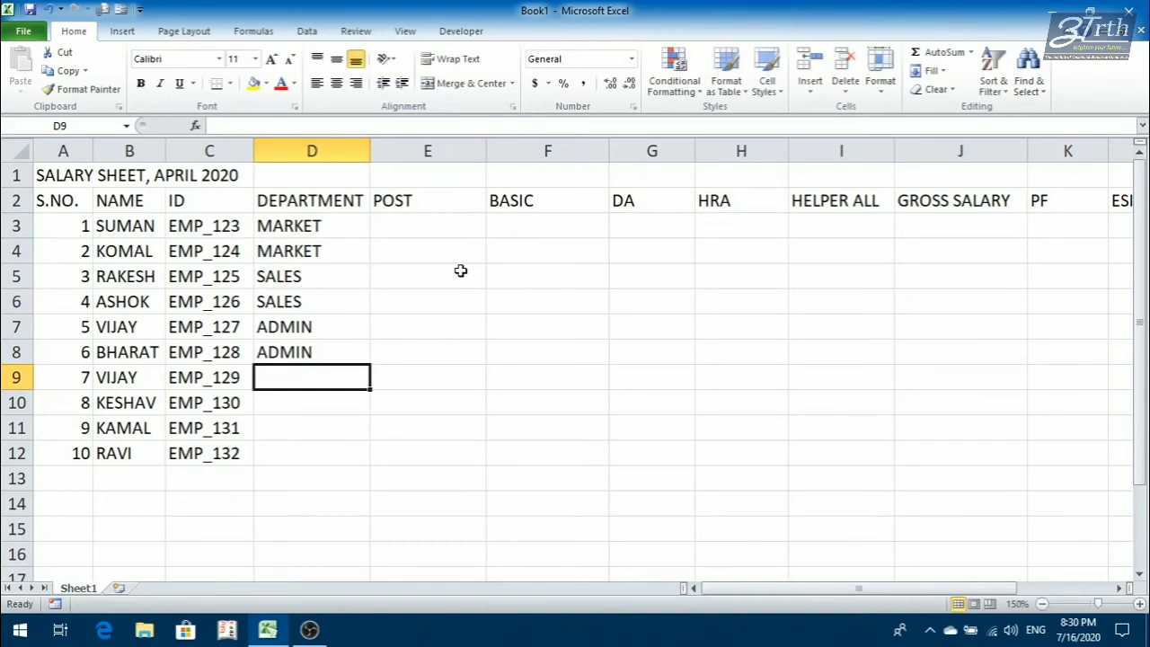
text(MARKET)
key(Return)
text(MARKET)
key(Return)
text(SALES)
key(Return)
text(SALES)
- Enter the posts RM, AM, SM and ASM in cells E3 to E6 of the POST column
click(428, 225)
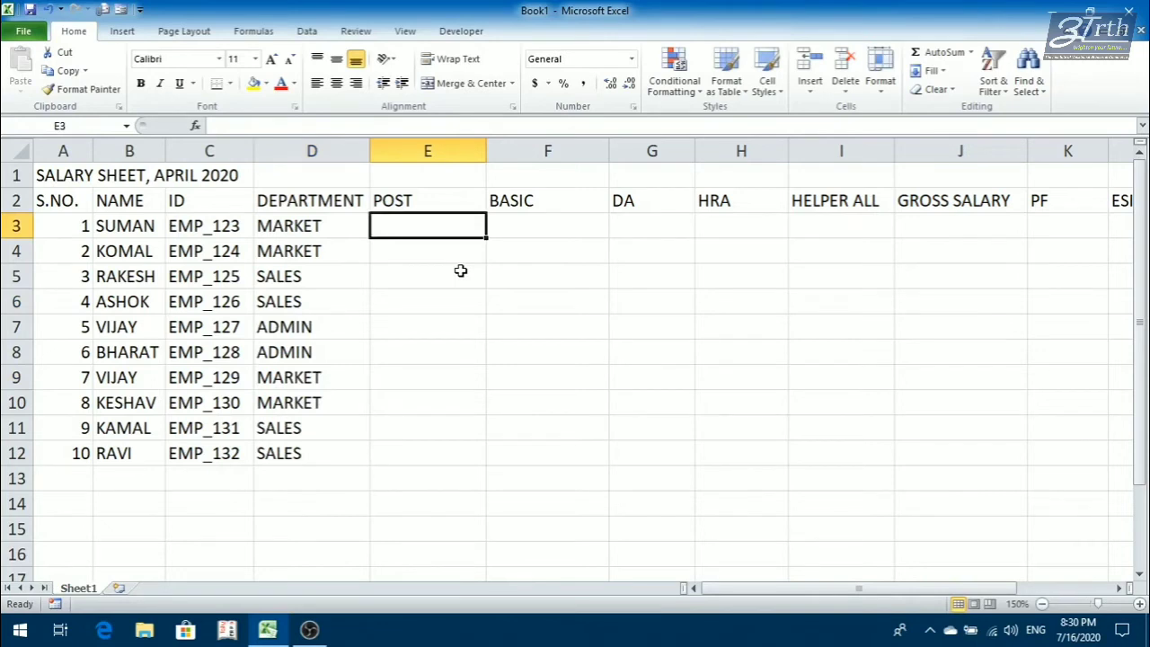
text(RM)
key(Return)
text(AM)
key(Return)
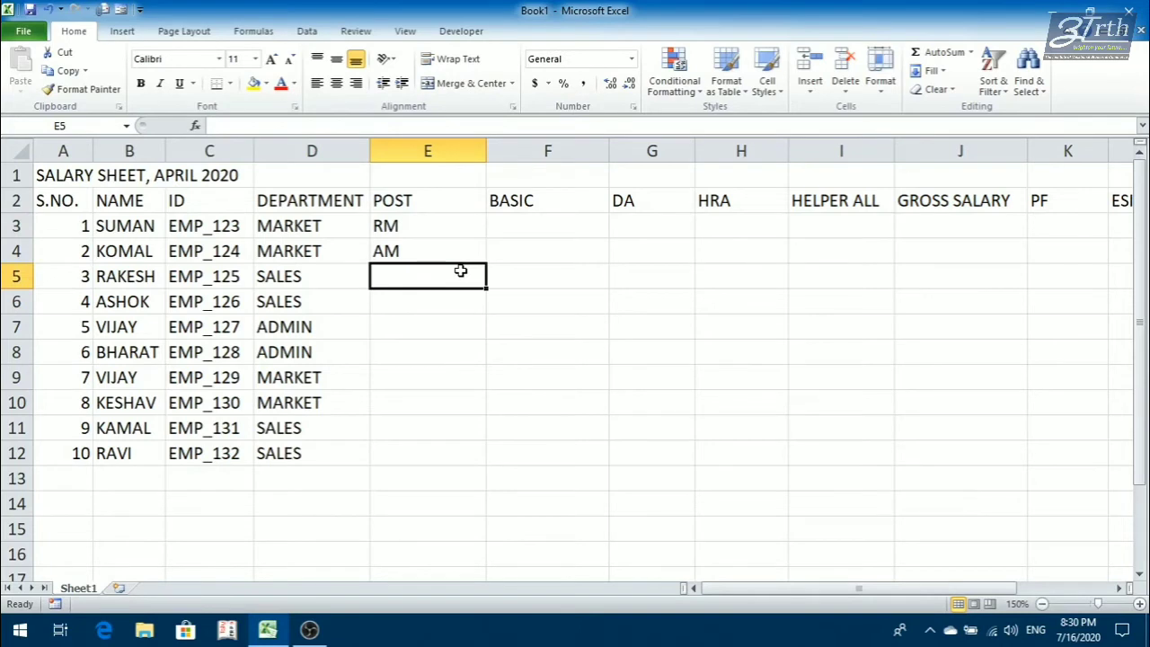
text(SM)
key(Return)
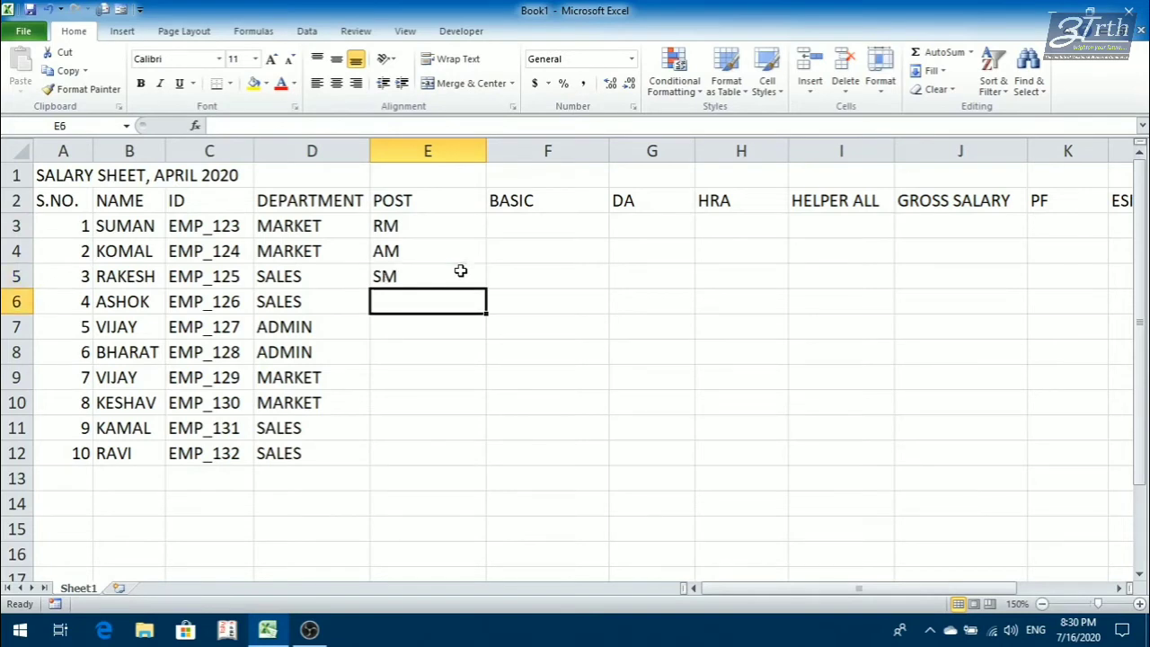
text(ASM)
key(Return)
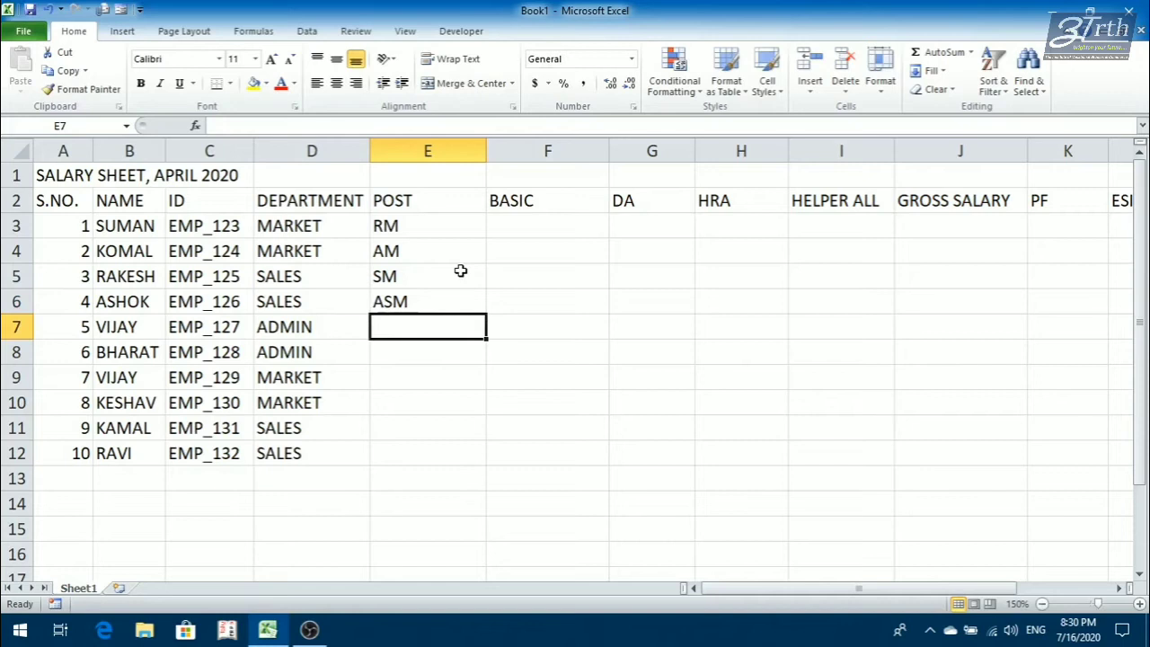
- Enter the posts SR, JR and GM in cells E7 to E9 and BM in E10, E11 and E12
text(SR)
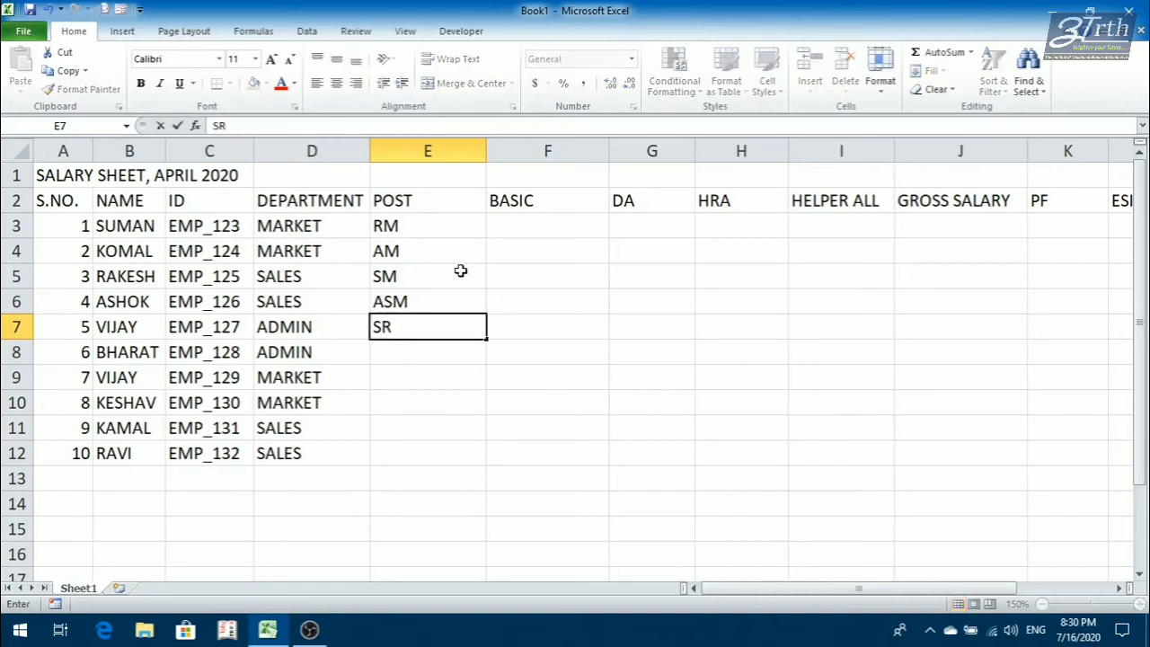
key(Return)
text(JR)
key(Return)
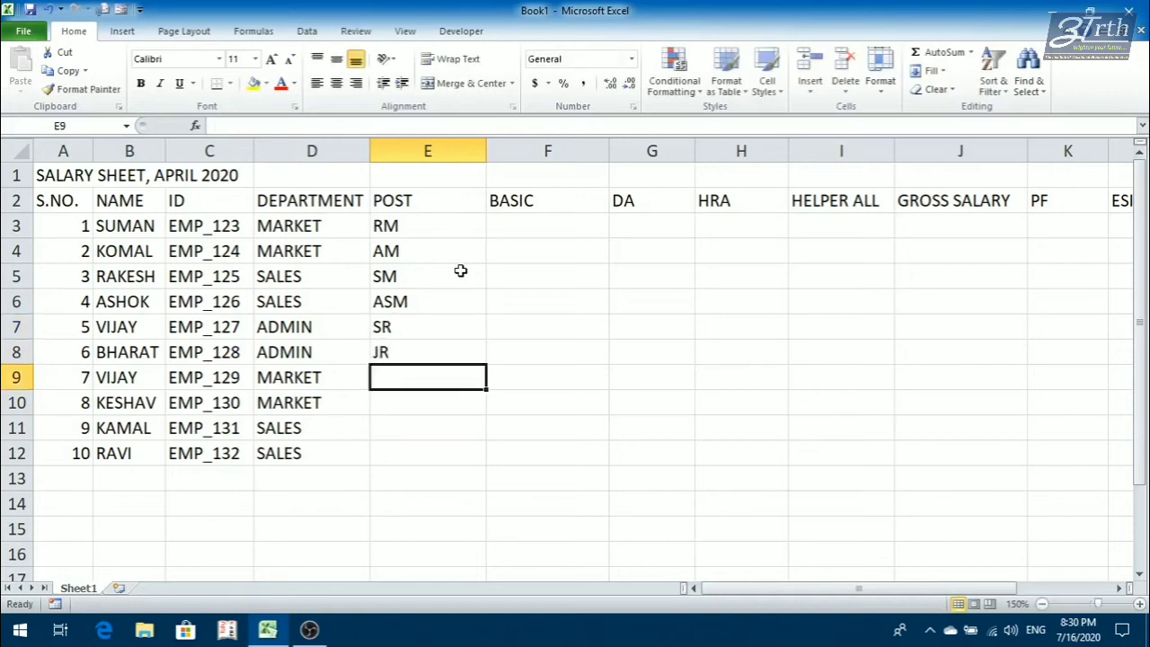
text(GM)
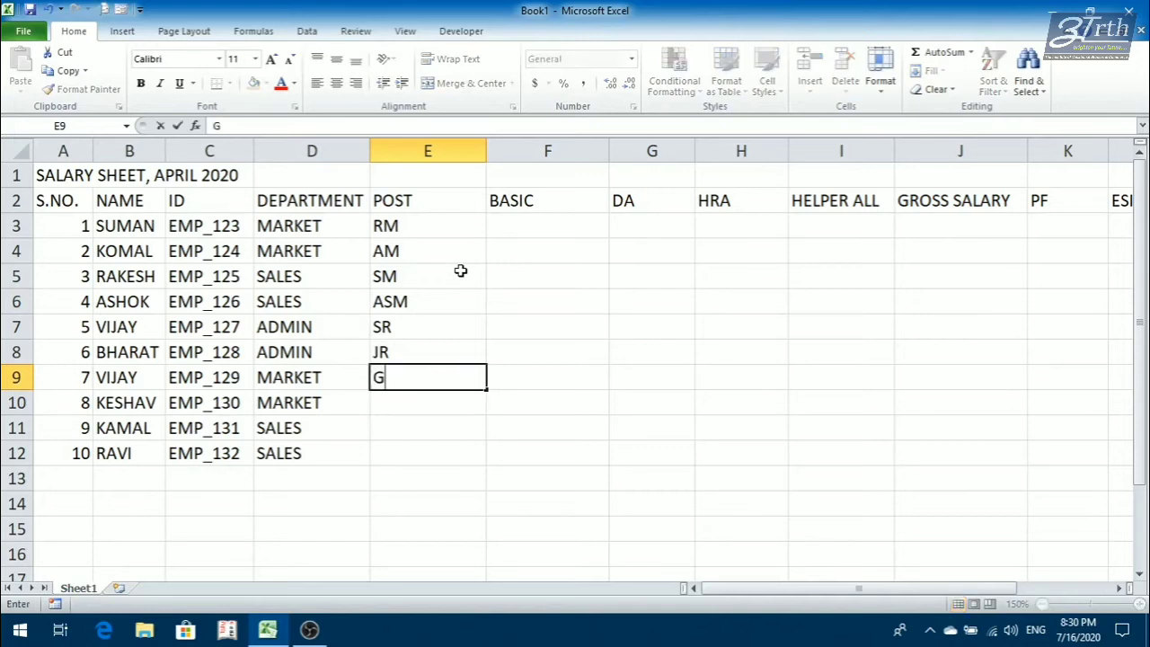
key(Return)
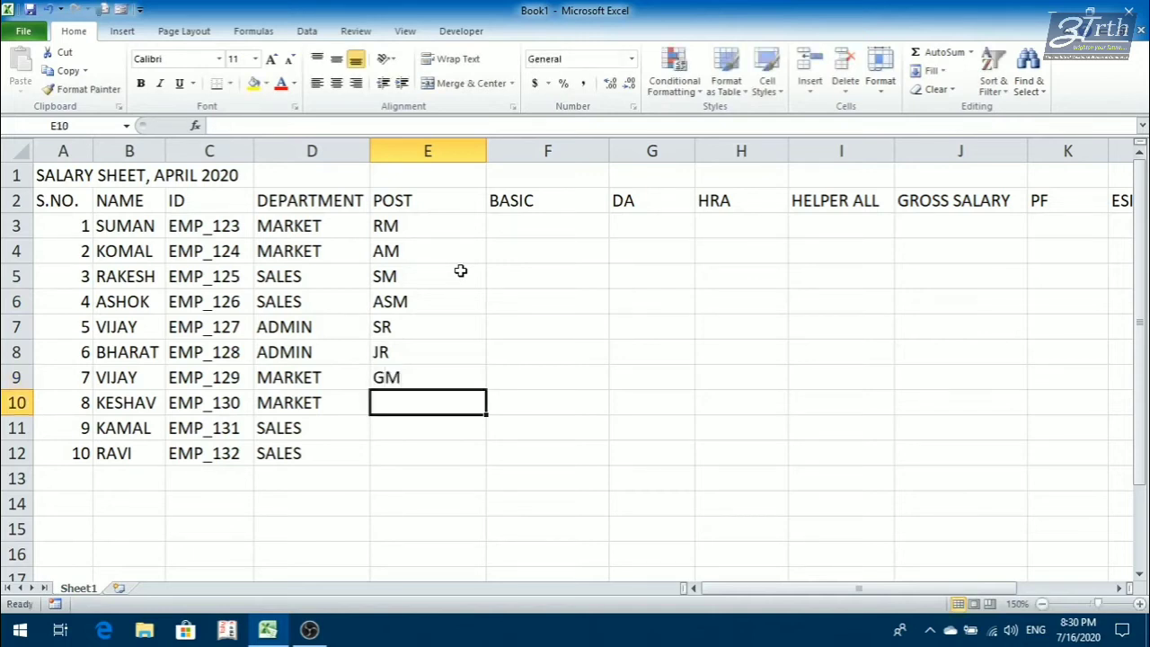
text(BM)
key(Return)
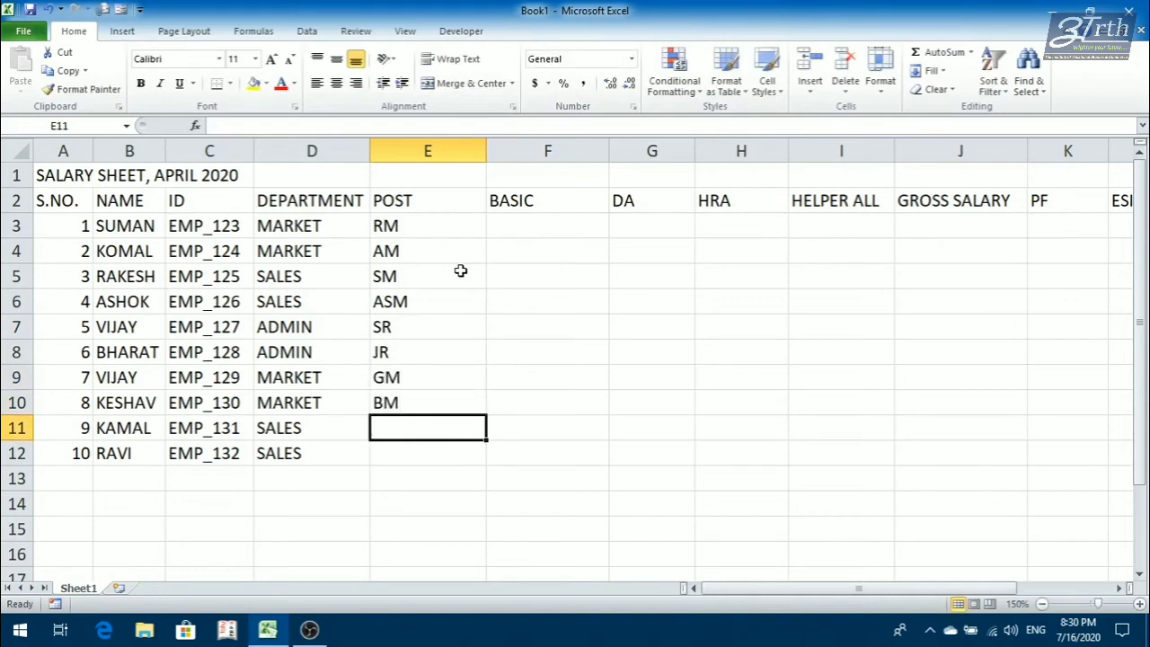
text(BM)
key(Return)
text(BM)
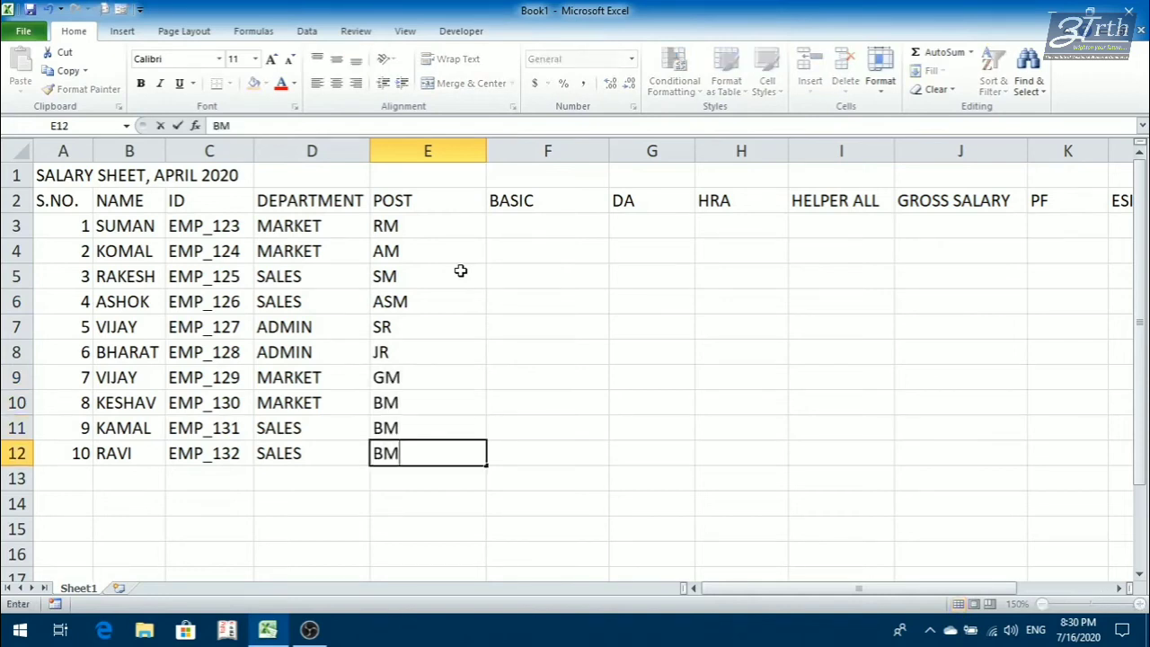
key(Return)
- Autofit the width of all columns in the salary table
click(460, 270)
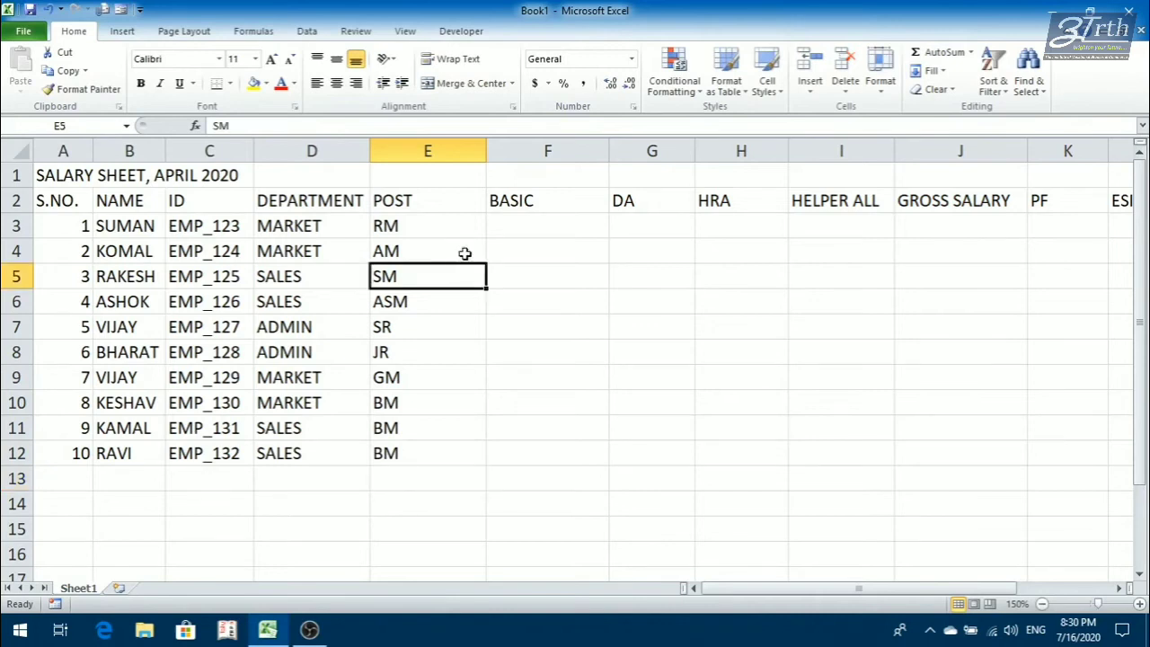
click(534, 232)
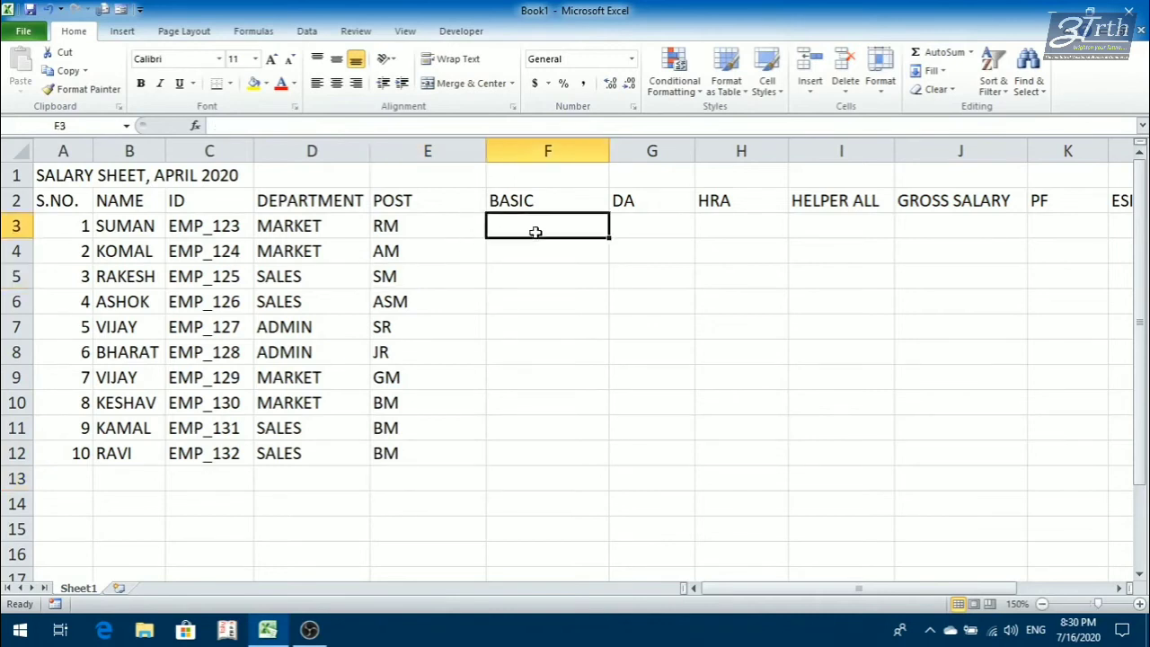
click(452, 268)
key(ctrl+a)
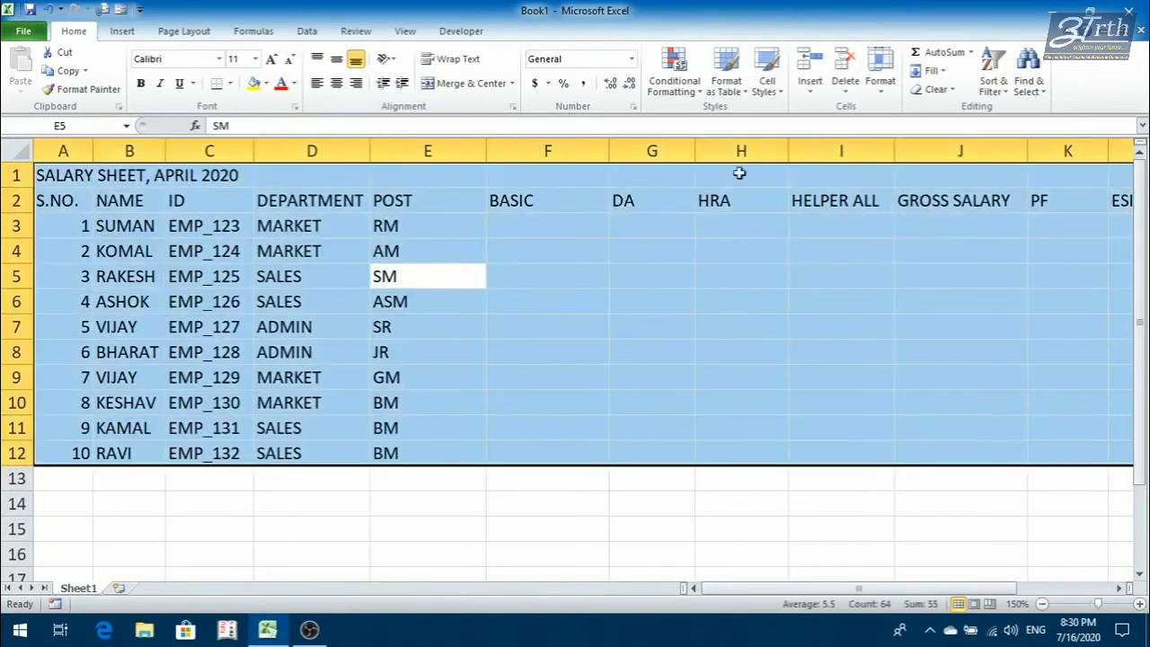
click(879, 81)
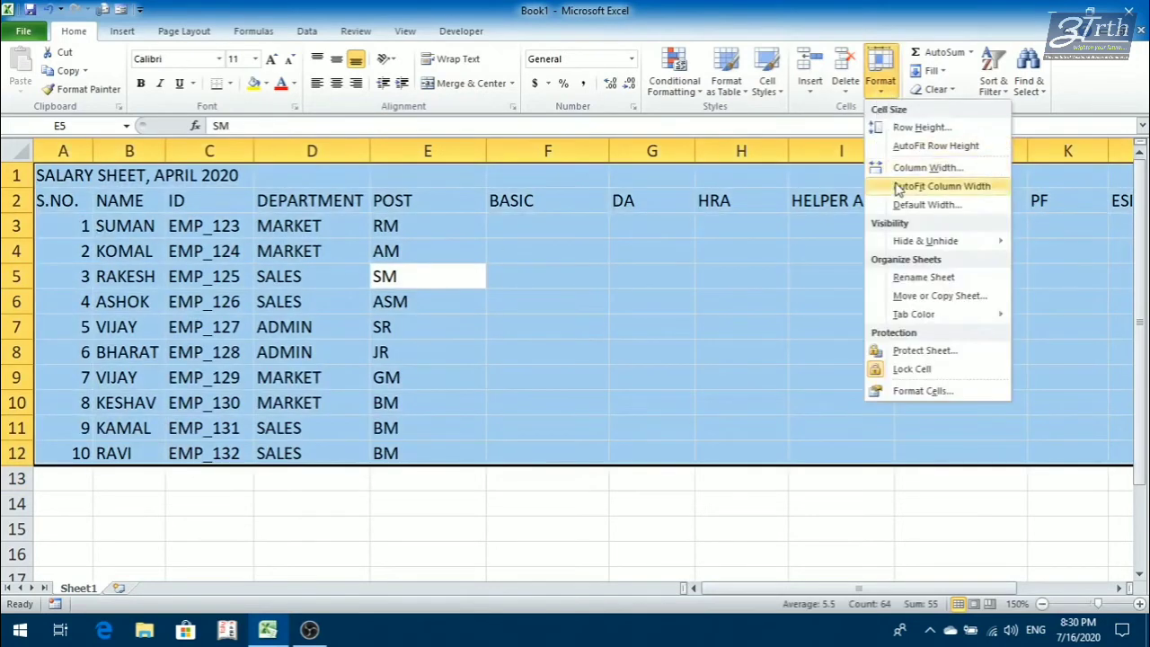
click(940, 186)
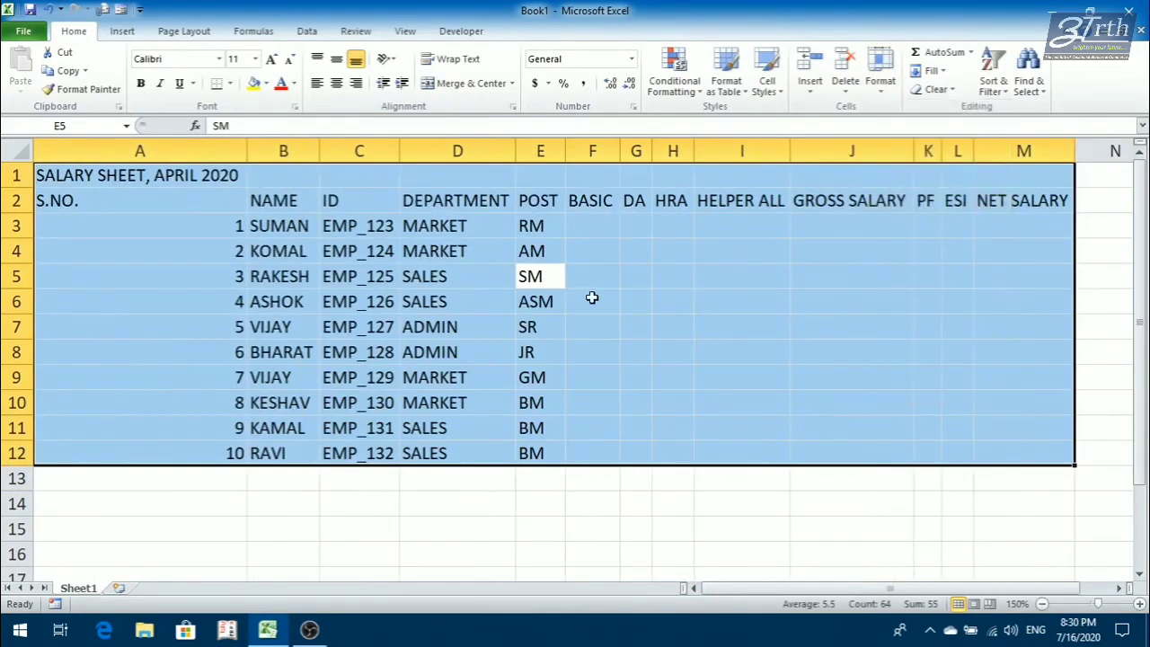
click(590, 299)
- Apply all borders to the whole salary table, A1:M12
click(237, 224)
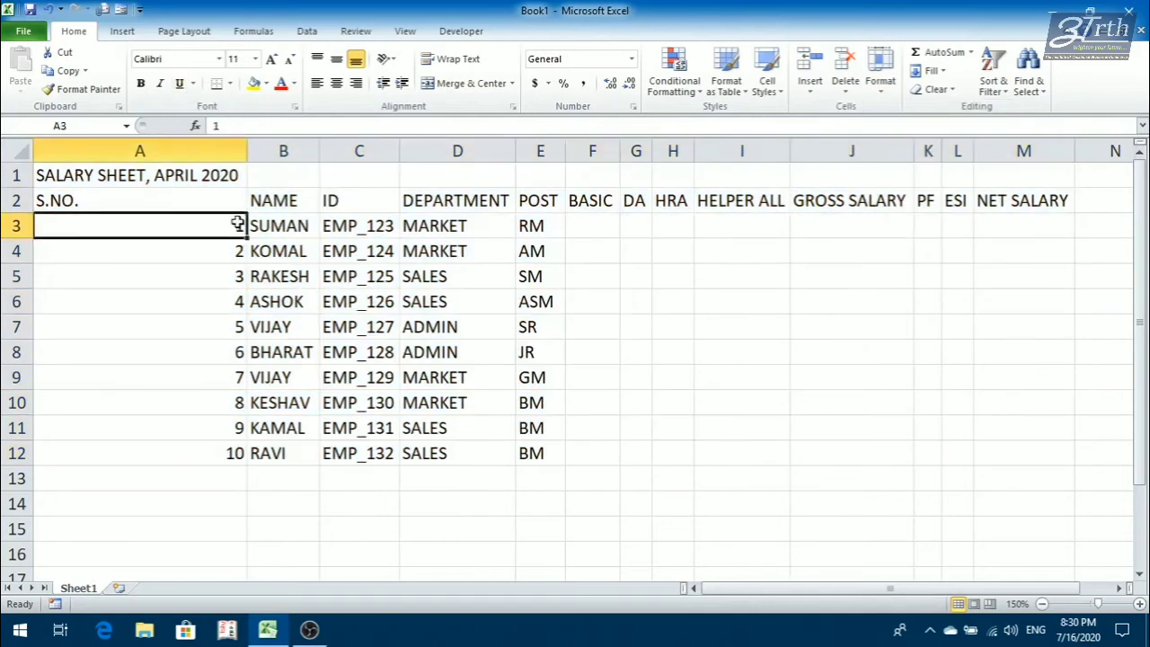
key(ctrl+a)
click(230, 82)
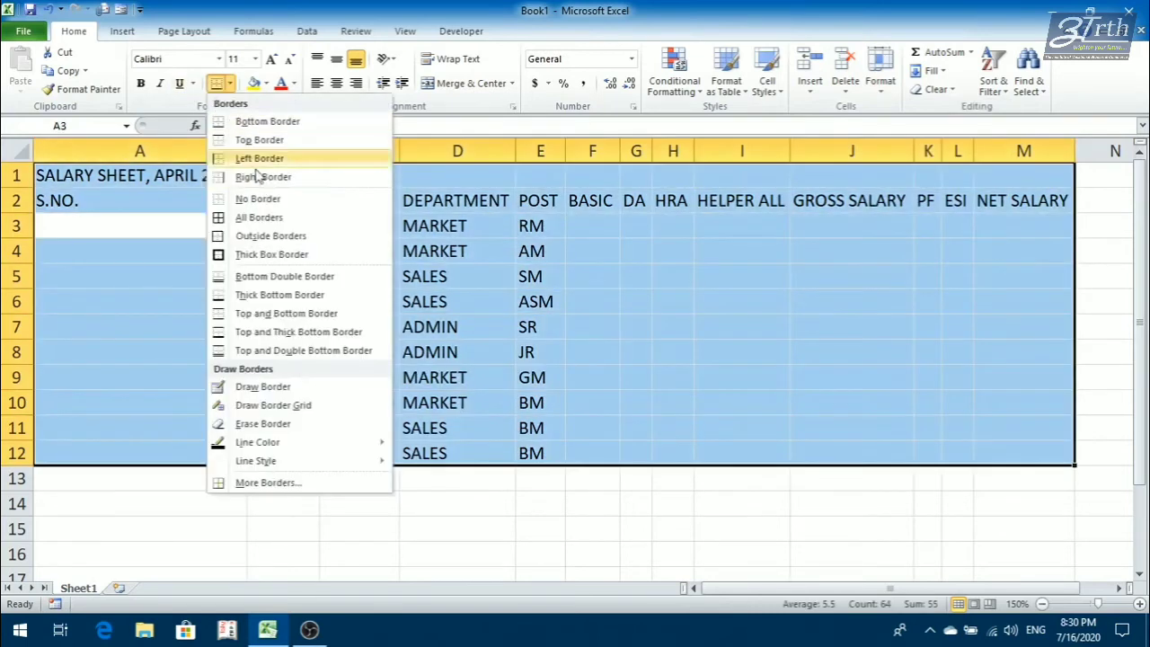
click(259, 217)
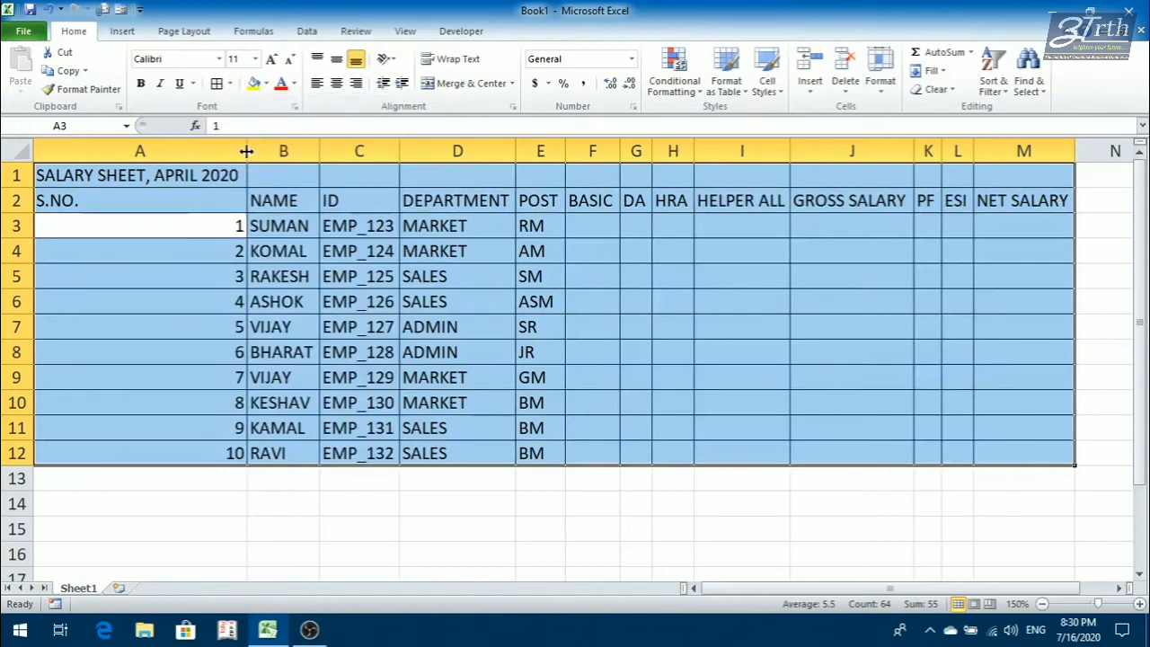
- Narrow column A to suit the serial numbers and merge and center the sheet title across A1:M1
drag(247, 150, 880, 181)
click(400, 334)
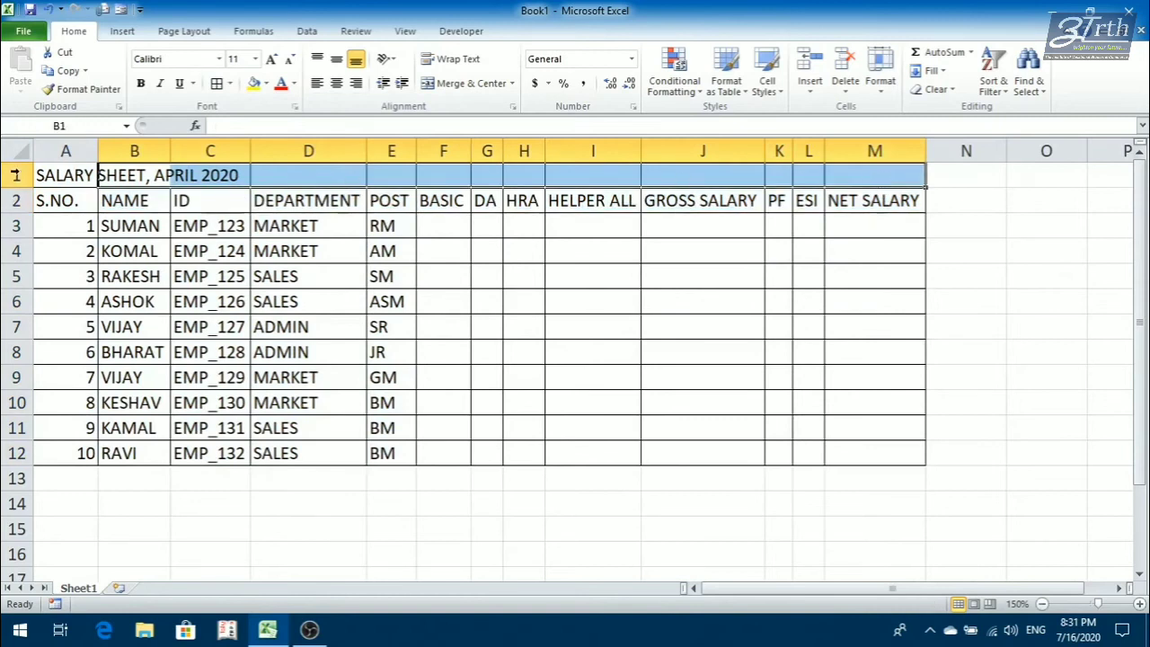
drag(67, 170, 918, 163)
click(471, 84)
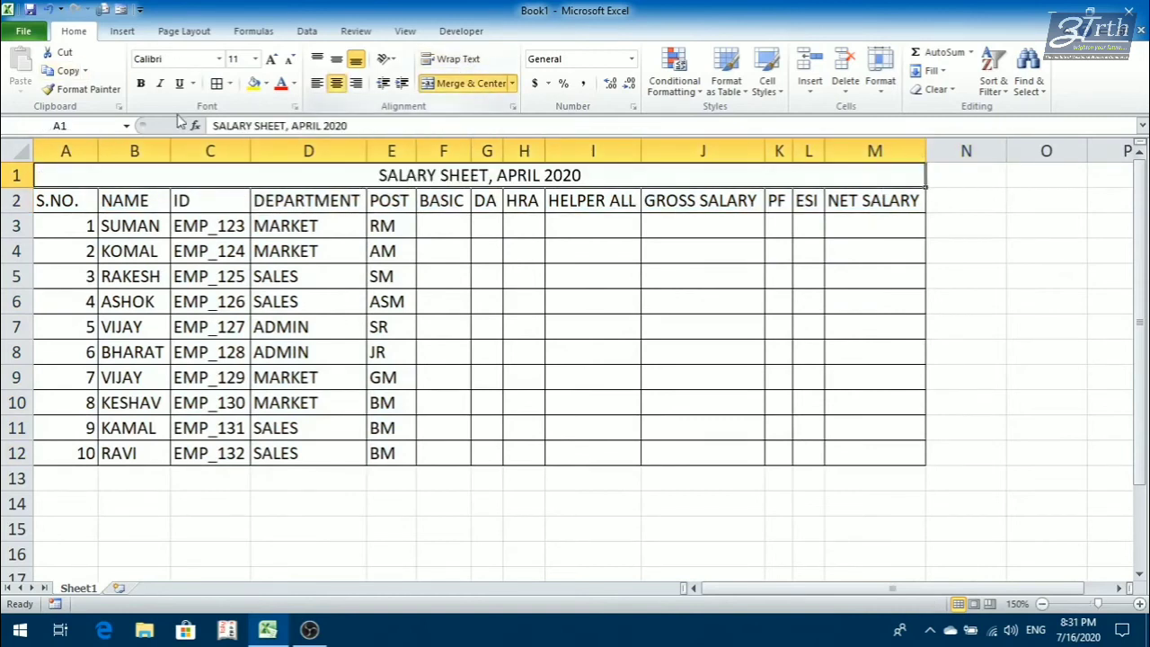
- Fill the title and header rows with yellow, then change the title row's fill to light orange
drag(256, 174, 249, 200)
click(255, 85)
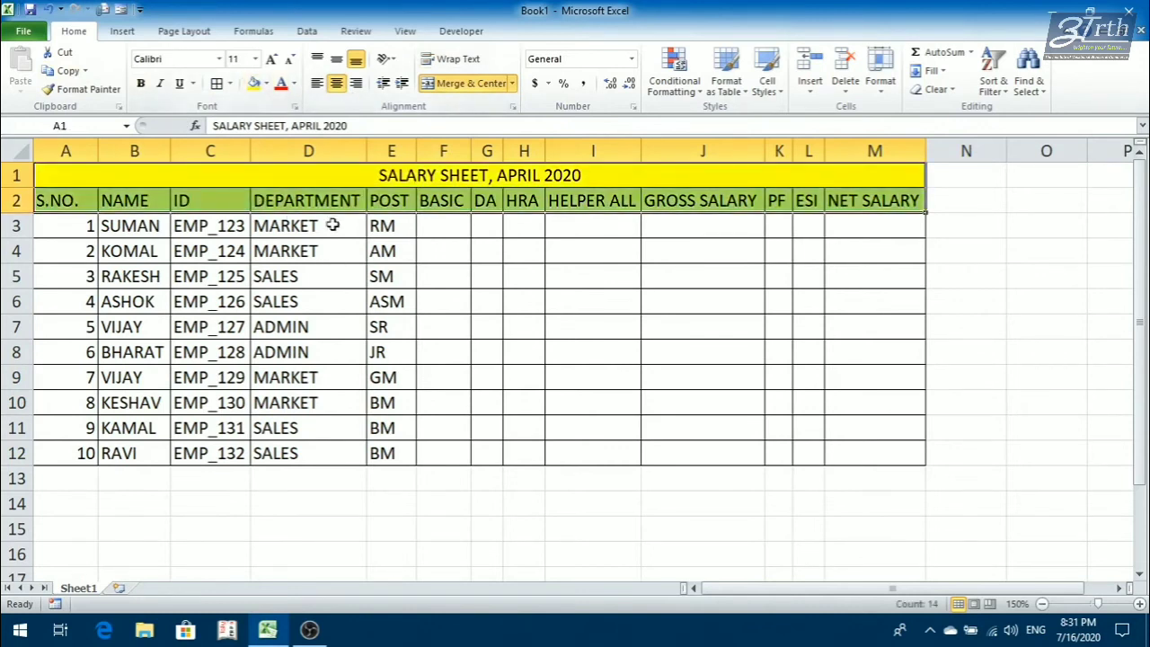
click(327, 179)
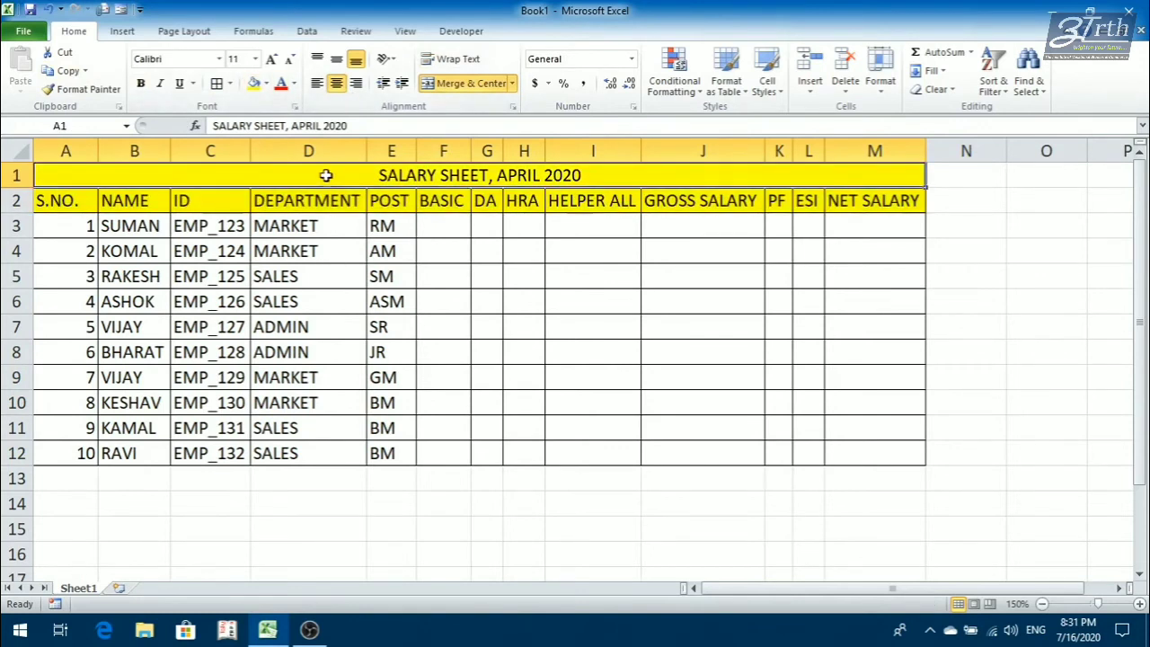
click(267, 83)
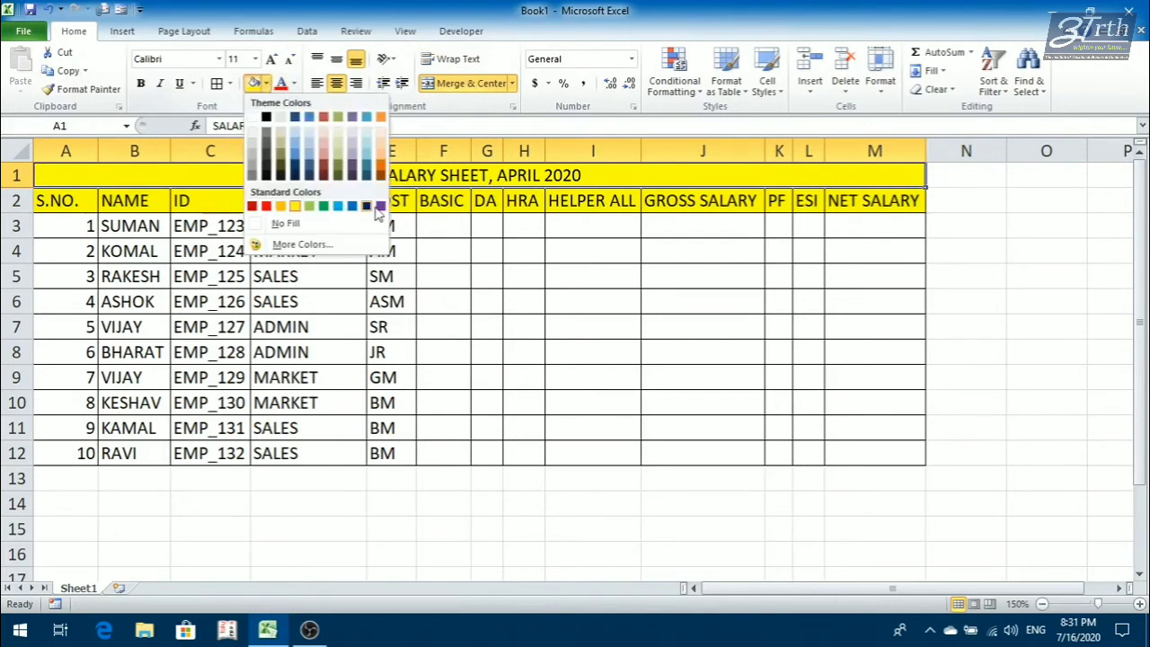
click(381, 142)
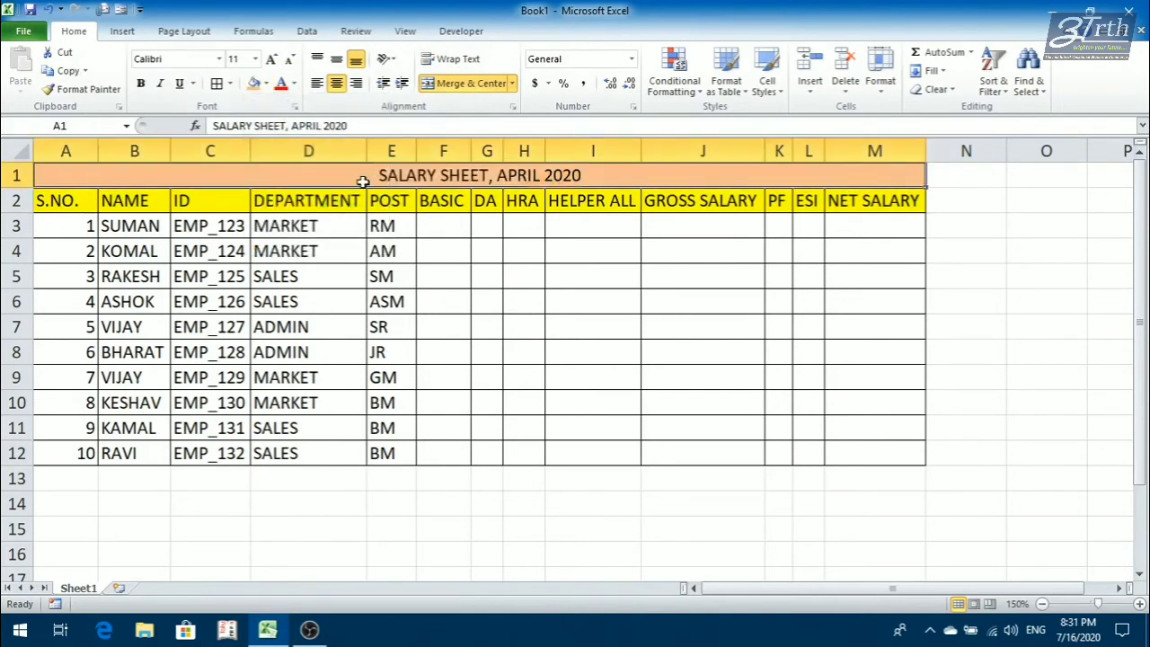
- Make the title and header rows bold and left-align the cells A2:E12
drag(362, 182, 358, 202)
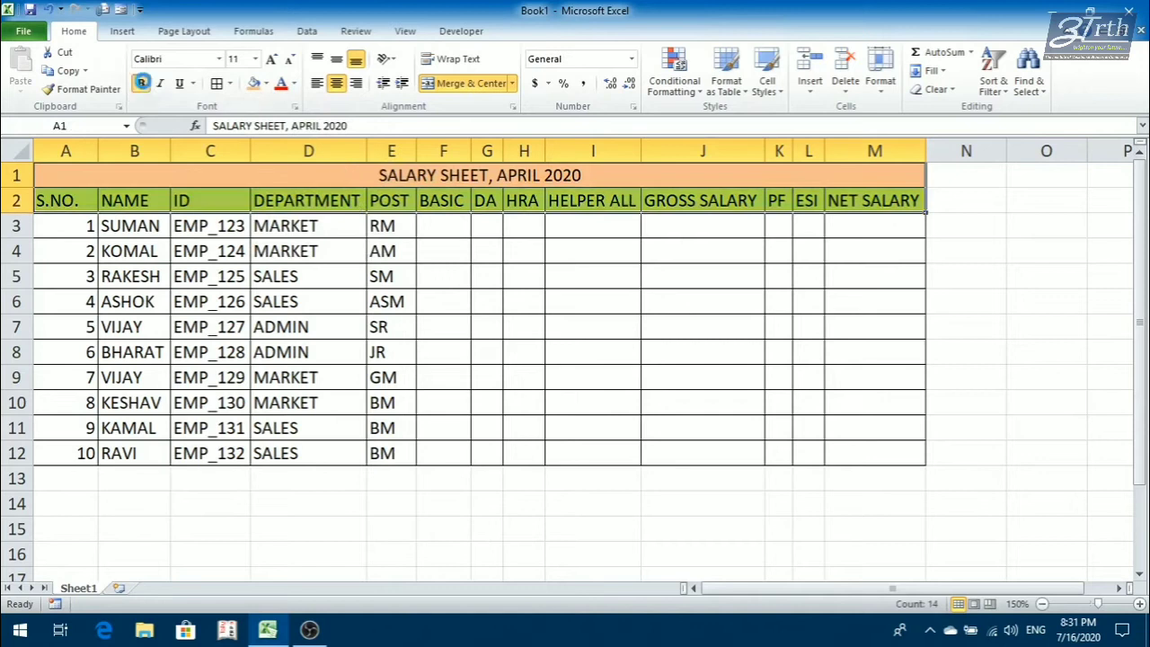
click(141, 83)
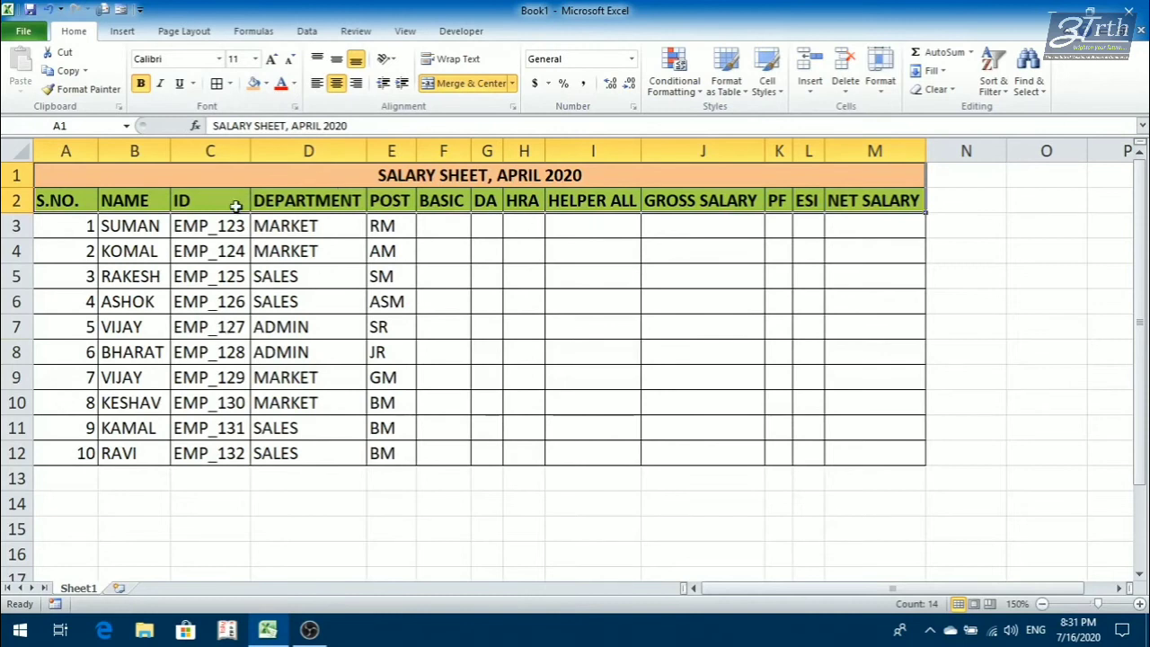
click(334, 249)
drag(79, 204, 398, 449)
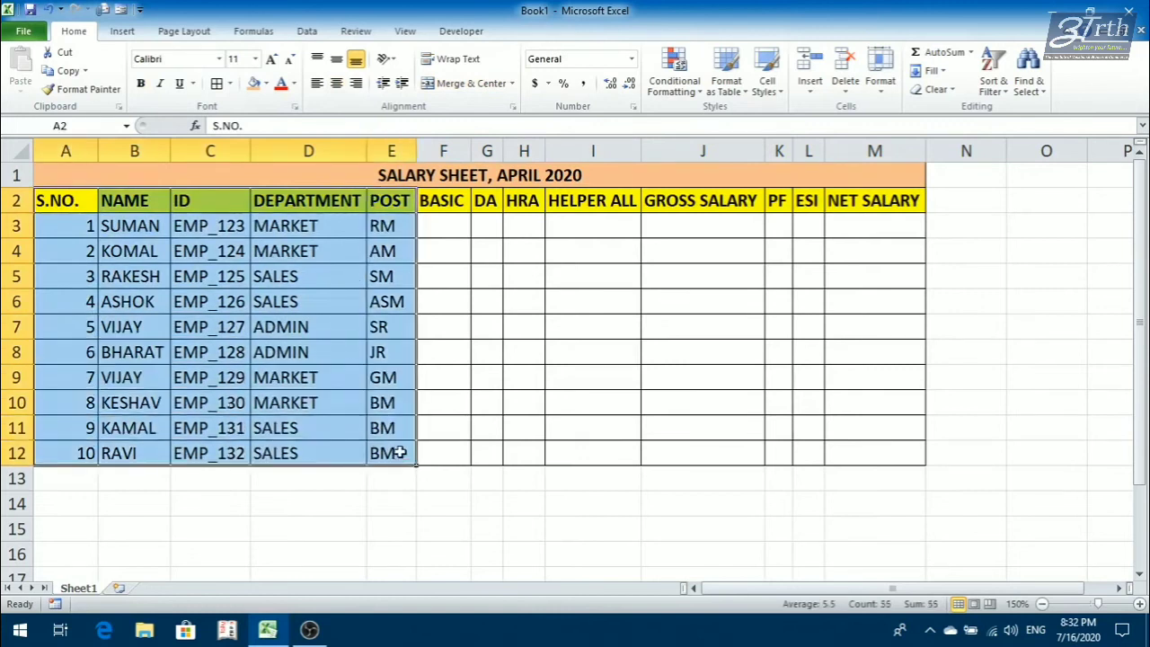
click(316, 83)
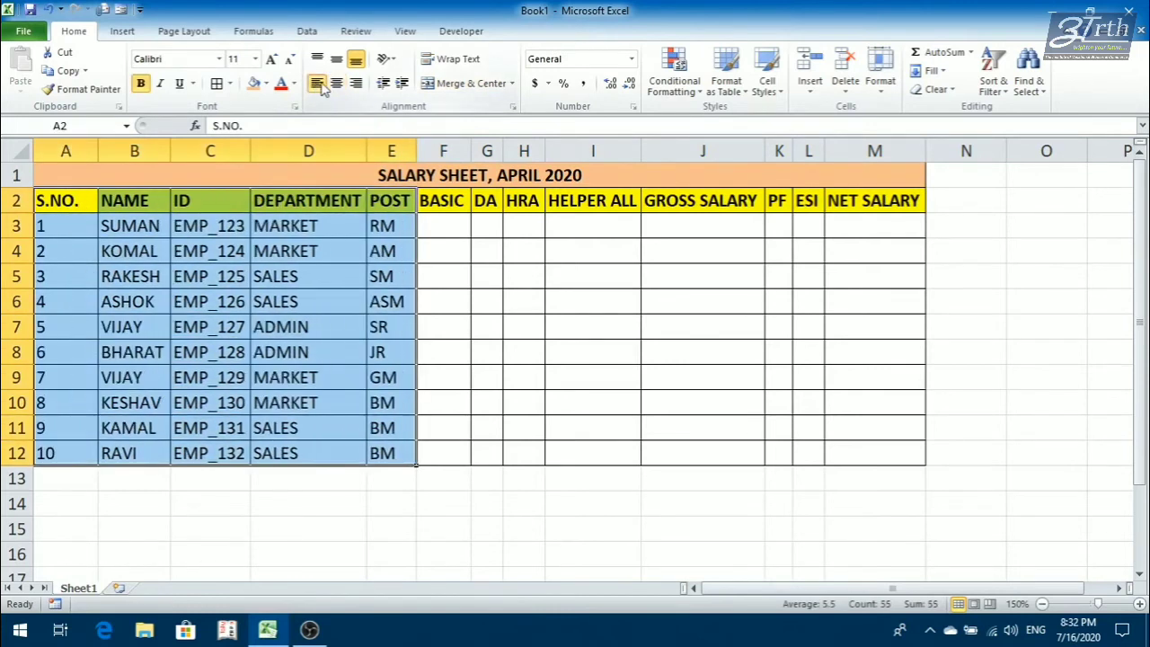
- Center the cells A2:E12 horizontally and middle-align them vertically
click(332, 84)
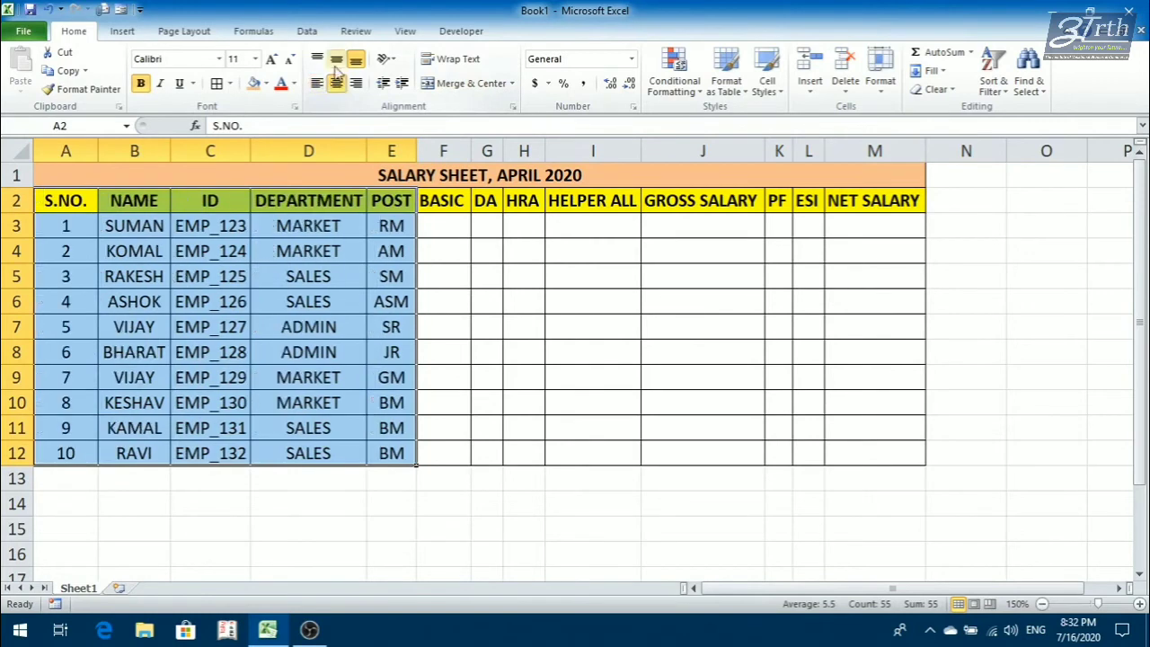
click(336, 58)
click(443, 273)
- Enter the first two basic salaries, 9500 in F3 and 10500 in F4
click(443, 227)
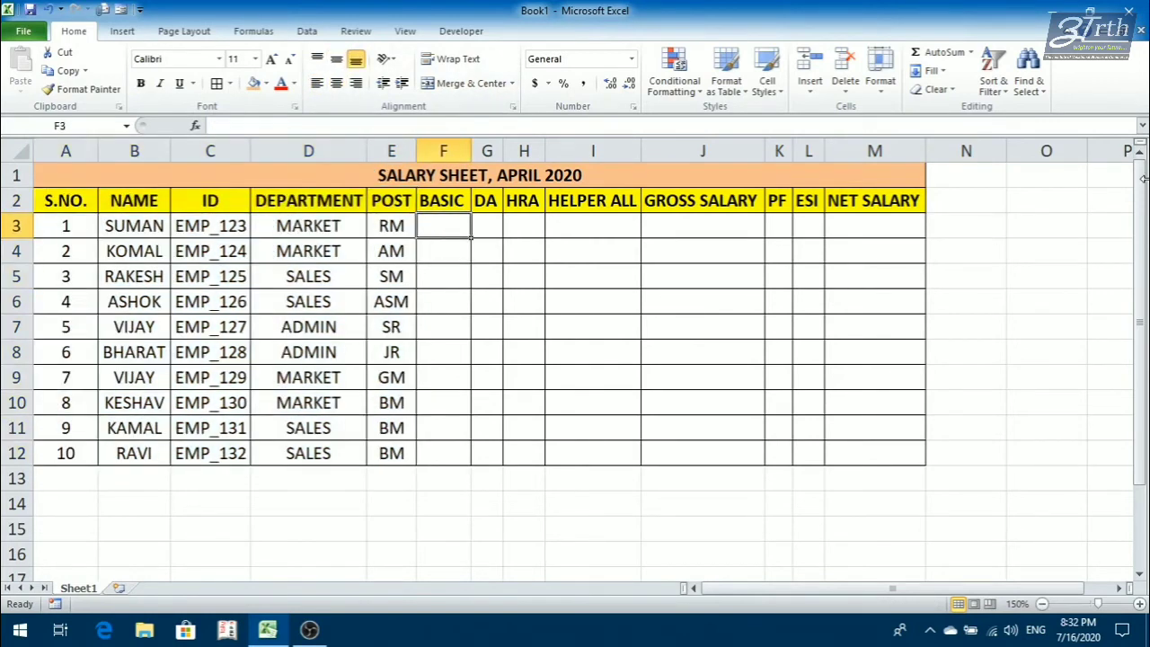
text(9500)
key(Return)
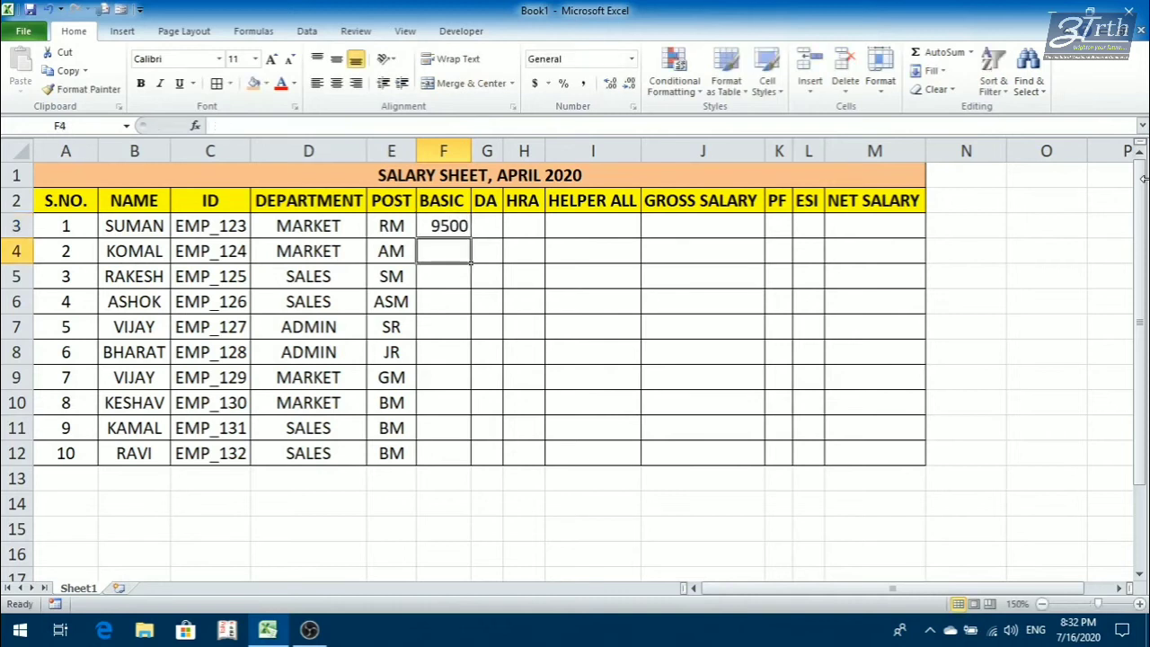
text(1500)
key(Return)
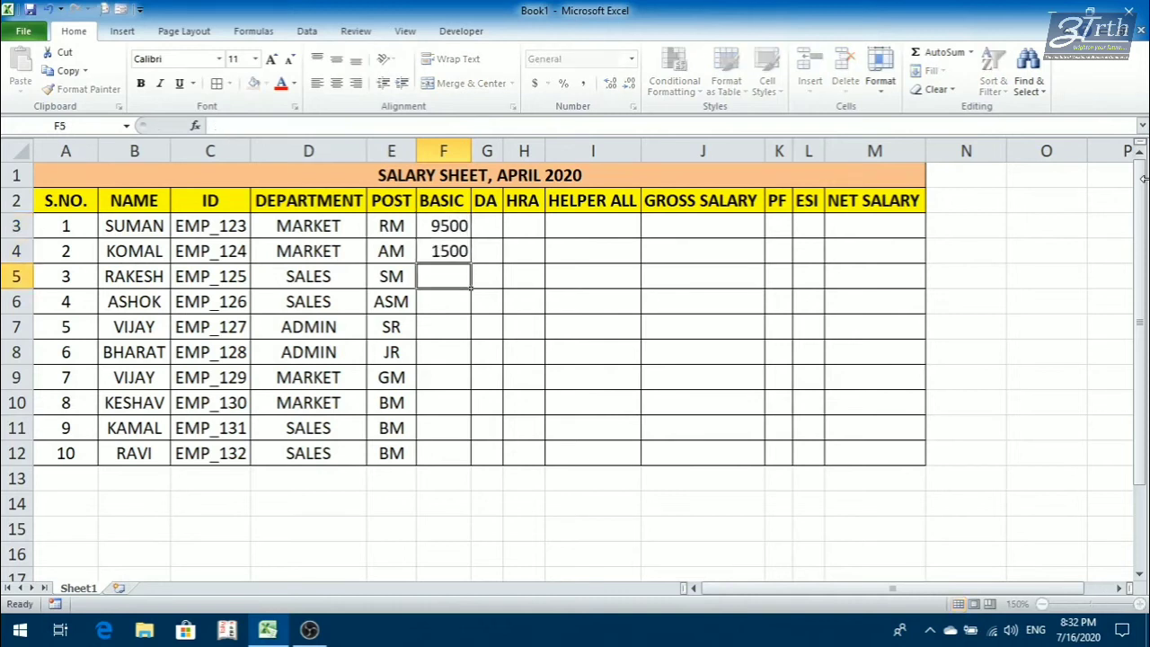
key(Up)
key(Return)
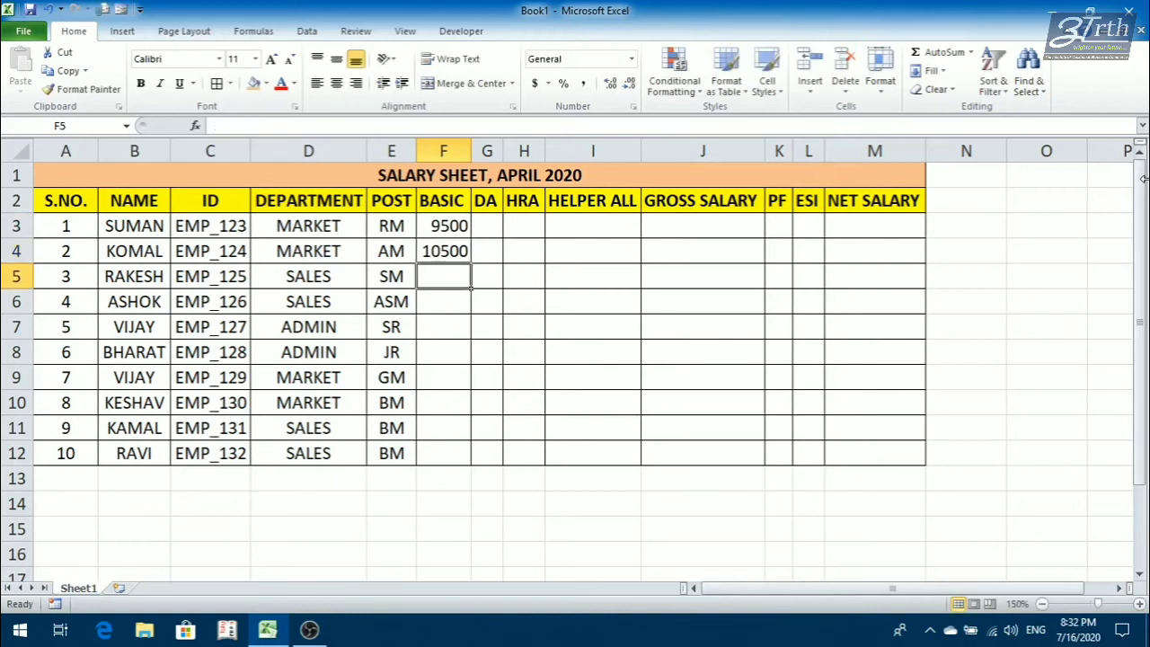
- Extend the basic salary series from F3:F4 down to F12
key(Up)
key(Up)
key(shift+Down)
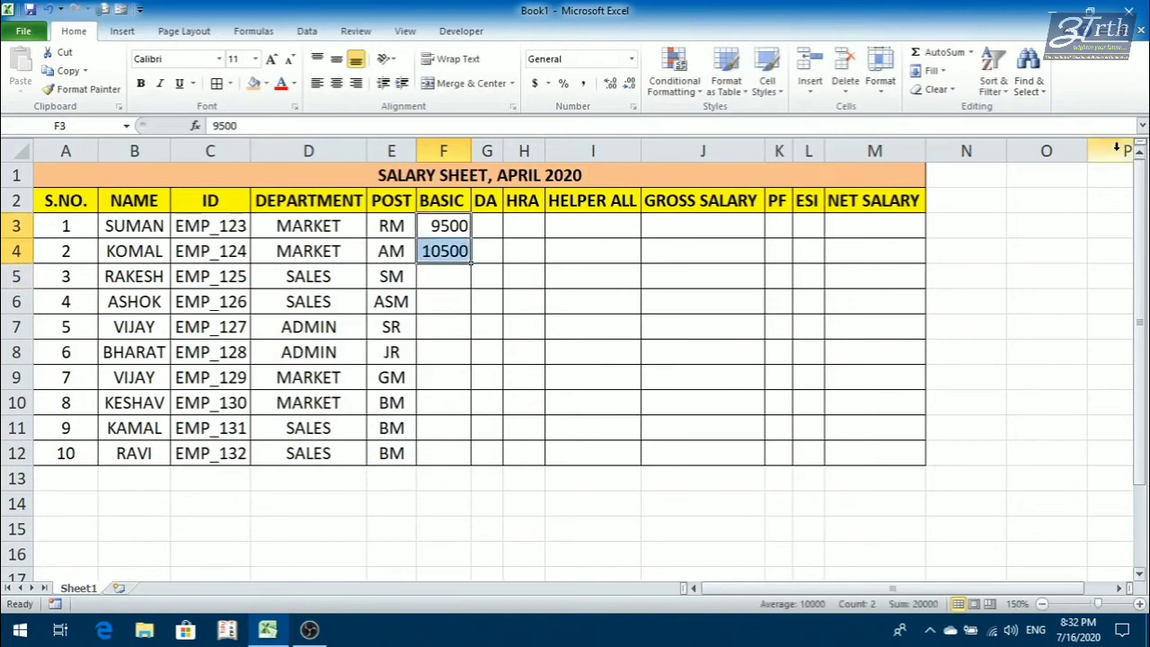
drag(471, 263, 472, 459)
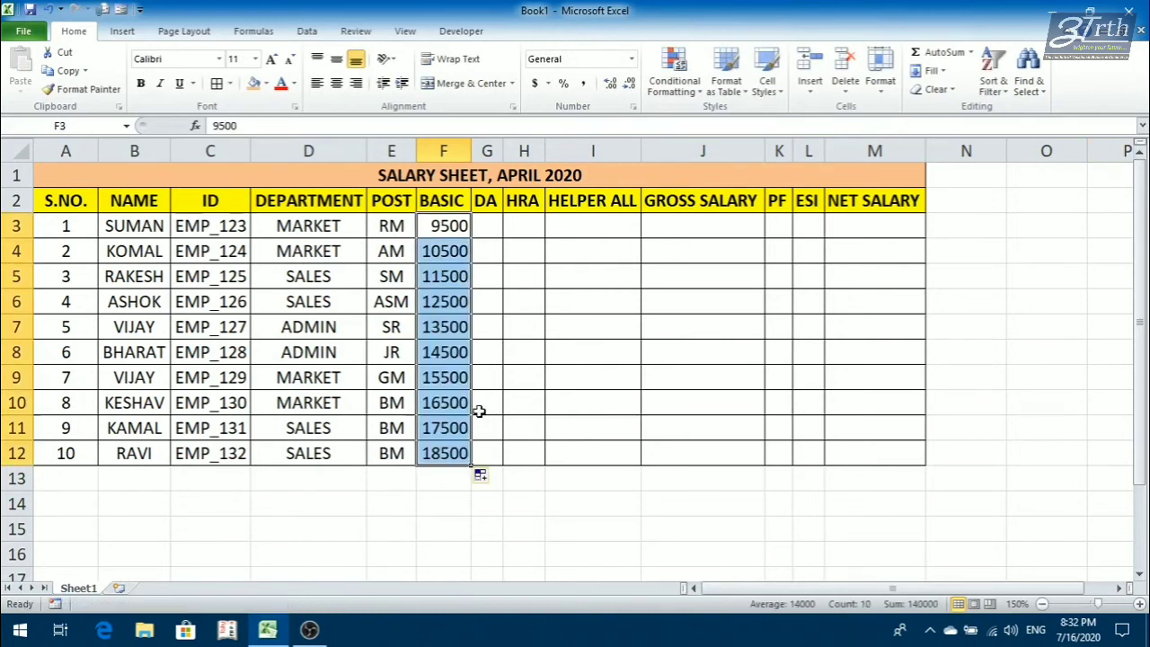
- Change the DA header in G2 to DA@10%
click(492, 224)
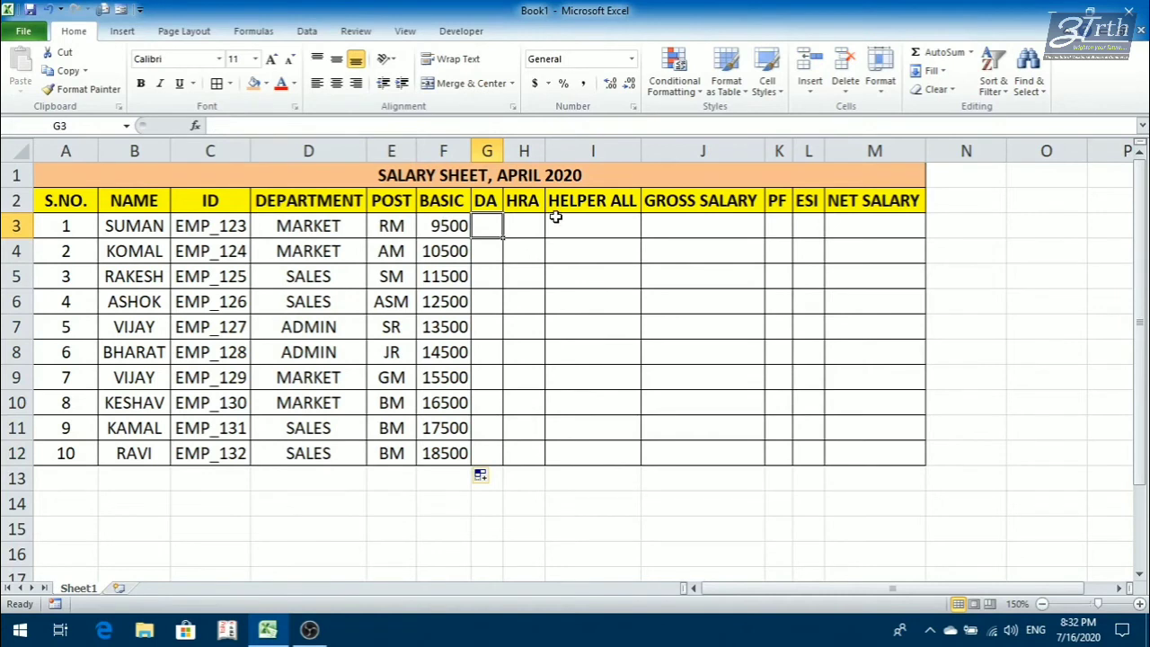
key(Up)
key(F2)
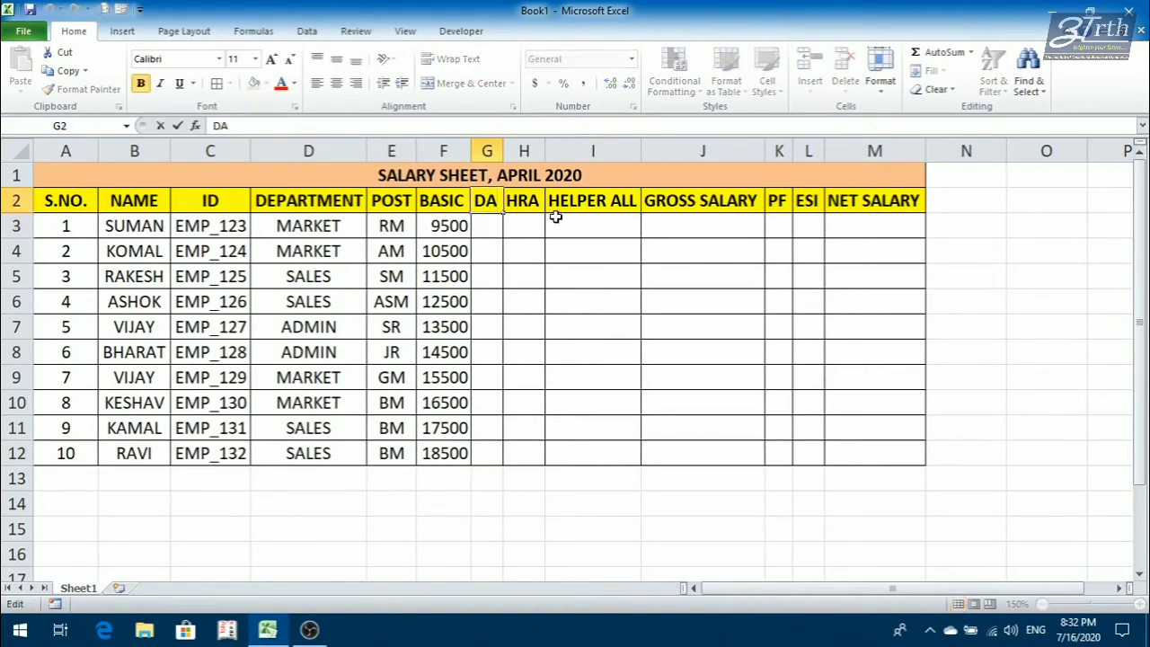
text(@10)
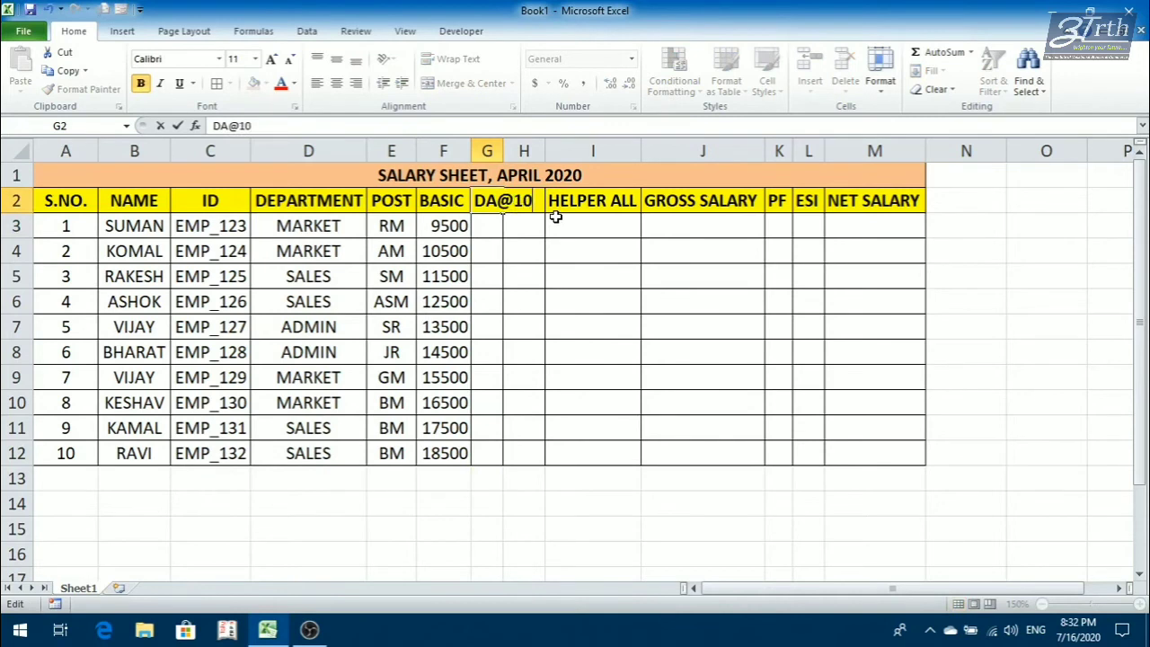
text(%)
key(ctrl+Return)
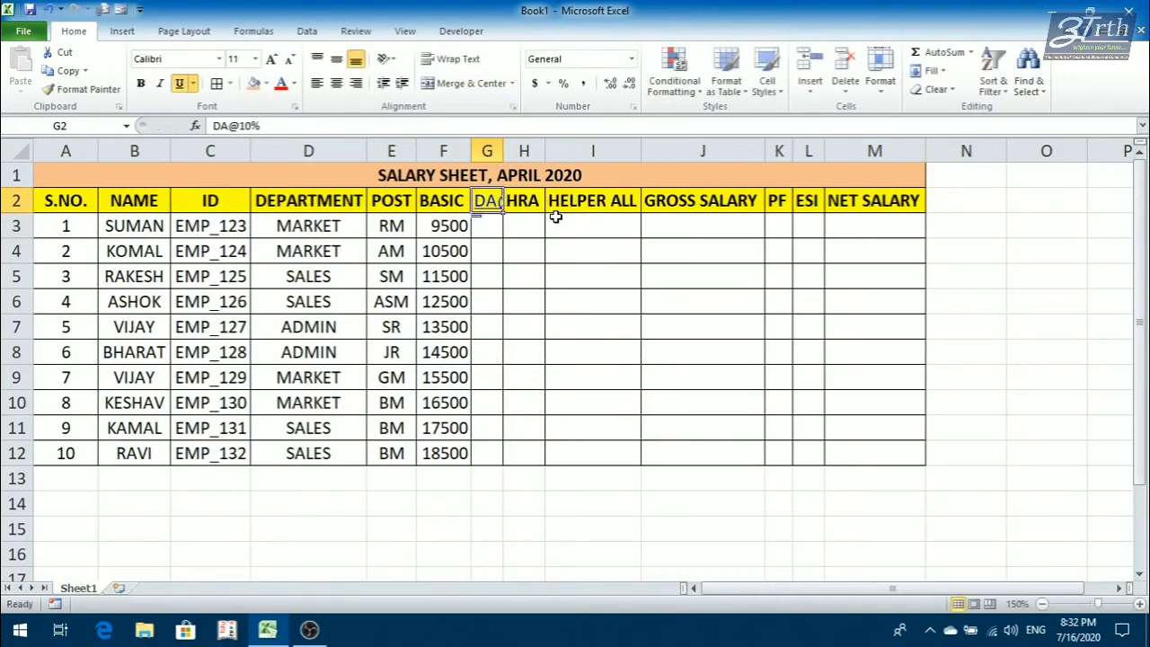
- Calculate the first employee's DA in G3 with the formula =F3*10%
key(Down)
text(=)
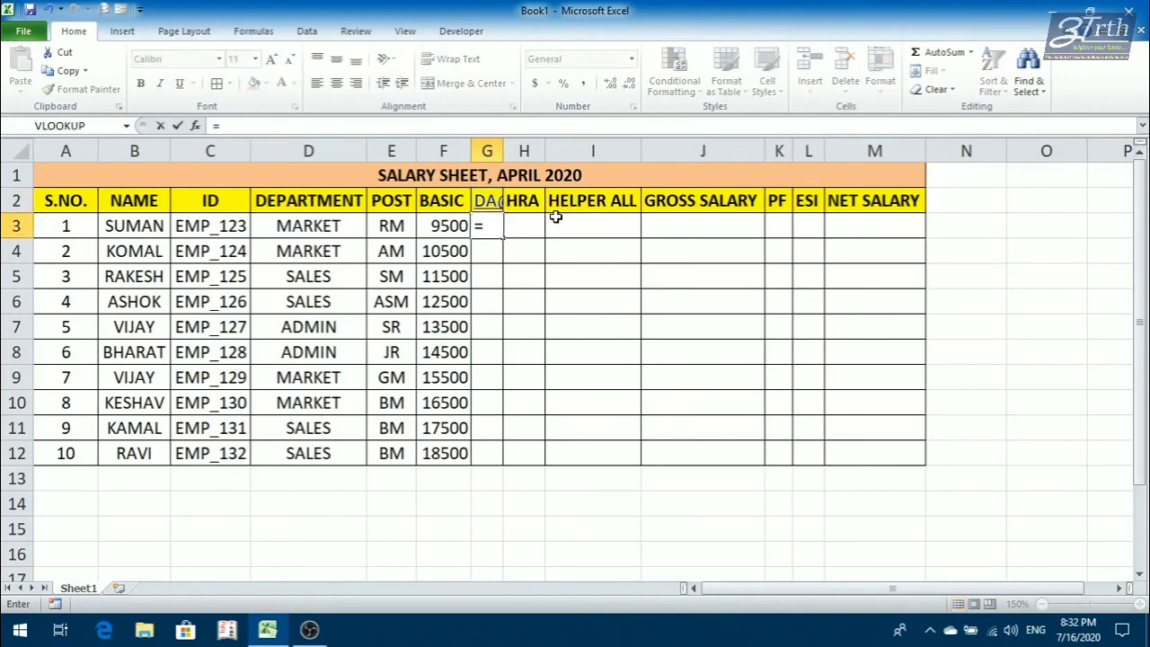
text(F3*10%)
key(Return)
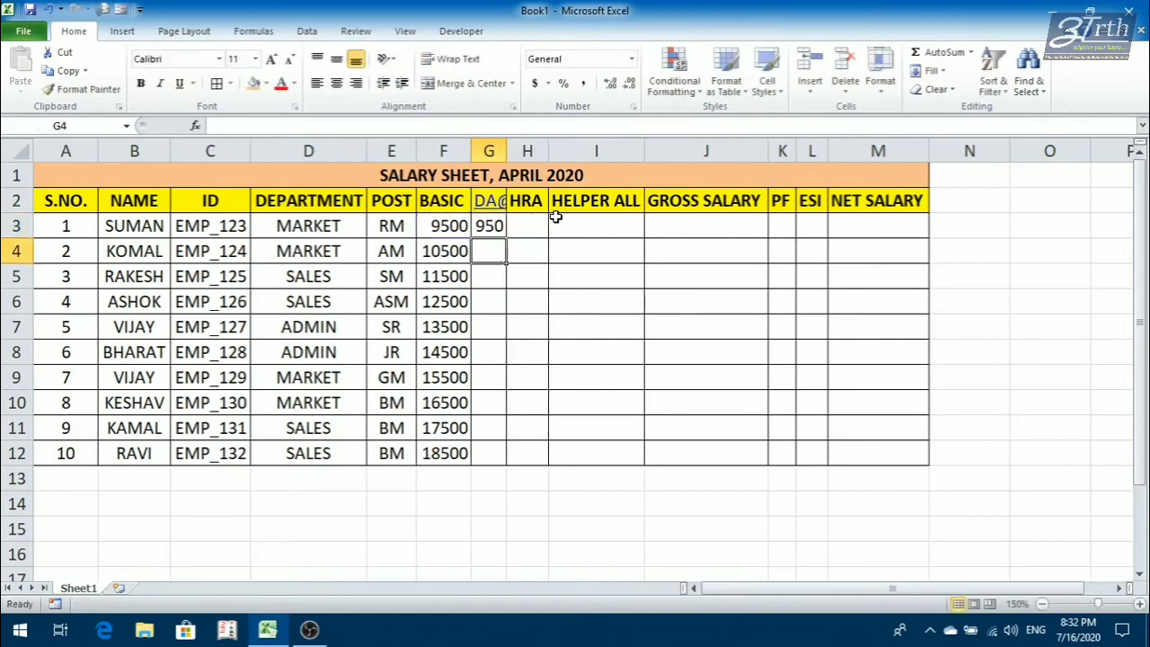
- Fill the DA formula from G3 down through G12
key(Up)
key(shift+Down)
key(shift+Down)
key(shift+Down)
key(shift+Down)
key(shift+Down)
key(shift+Down)
key(shift+Down)
key(shift+Down)
key(shift+Down)
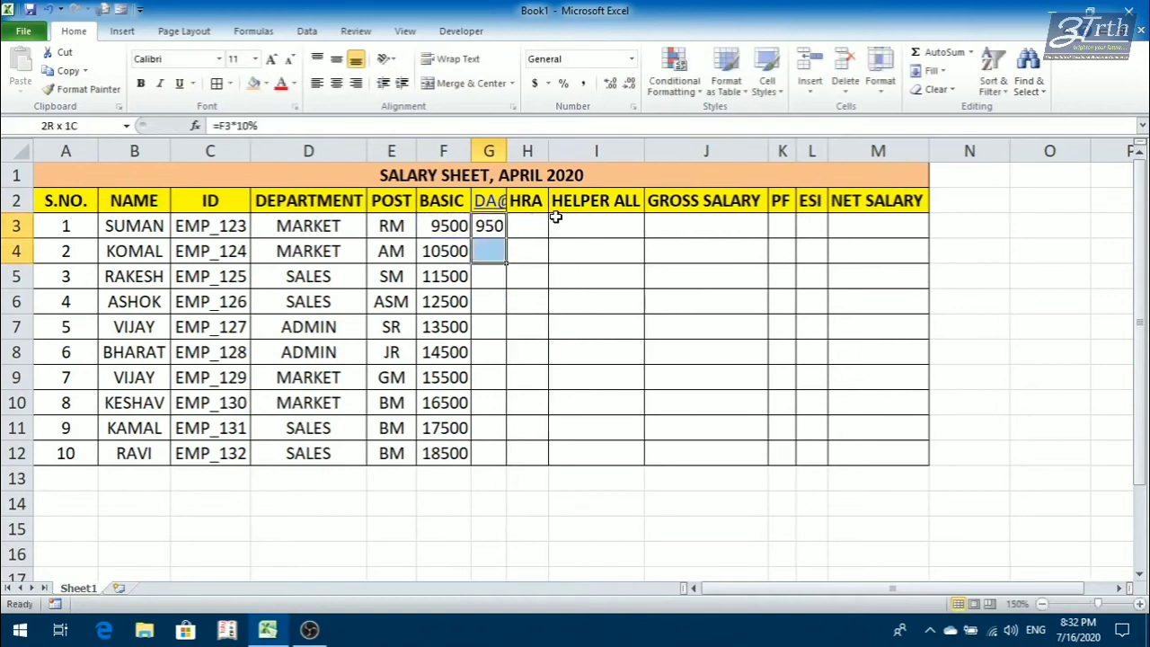
key(ctrl+d)
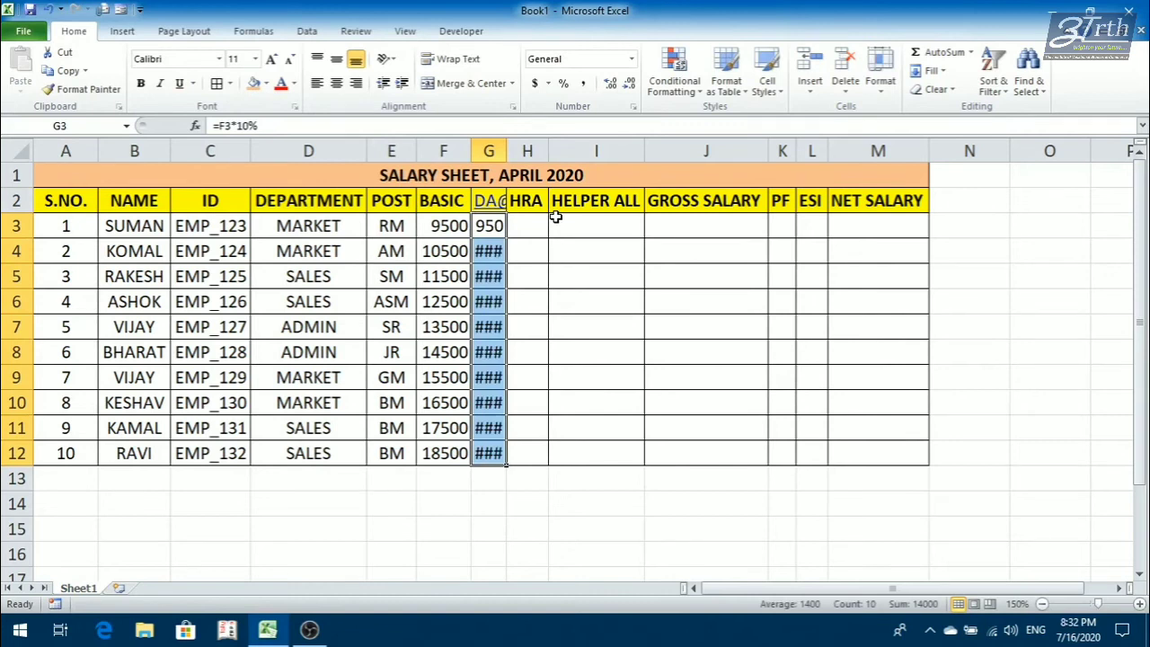
- Autofit column G to its DA values, and autofit columns A to G to the header text in row 2
key(alt+h)
key(o)
key(i)
key(Up)
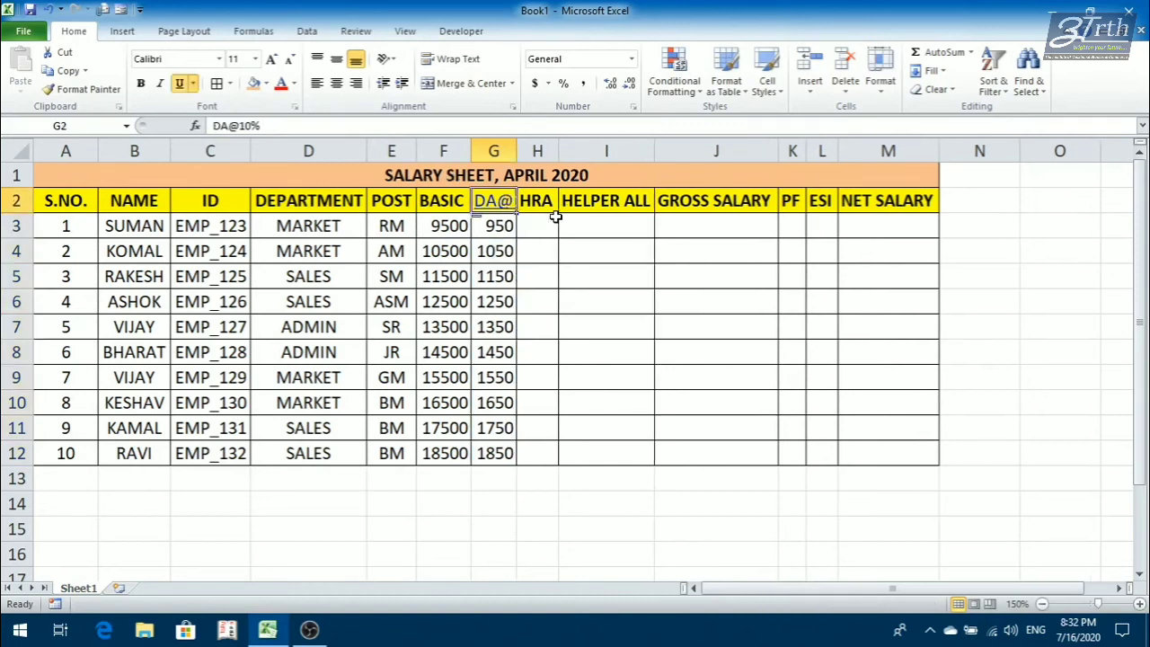
key(ctrl+shift+Left)
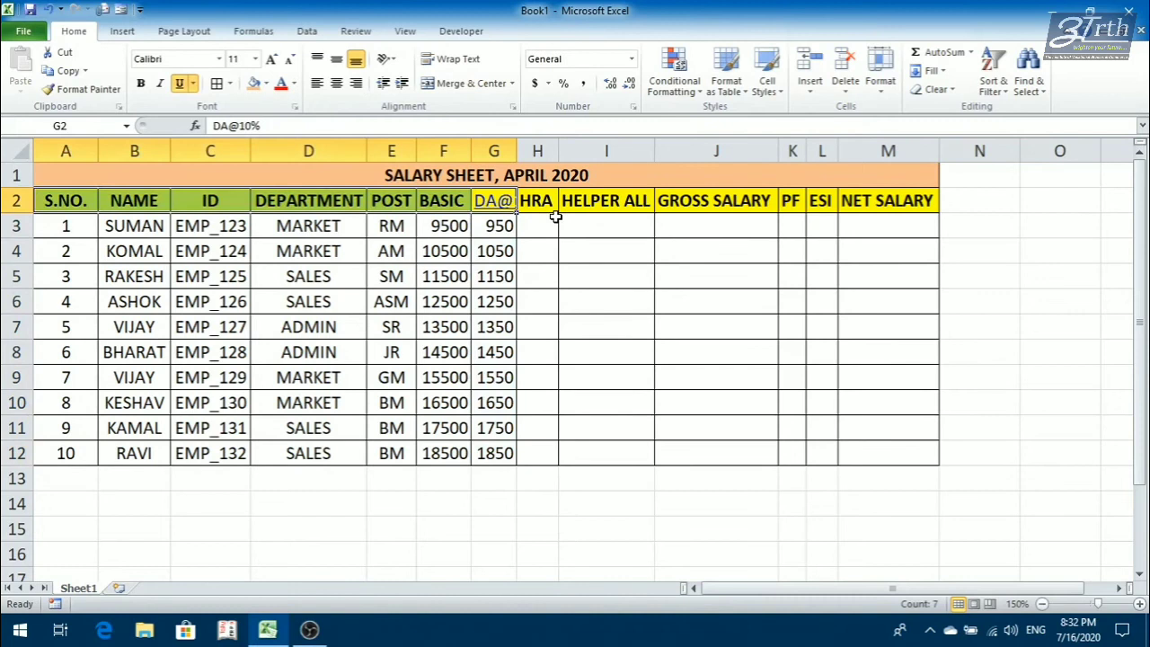
key(alt+h)
key(o)
key(i)
key(Down)
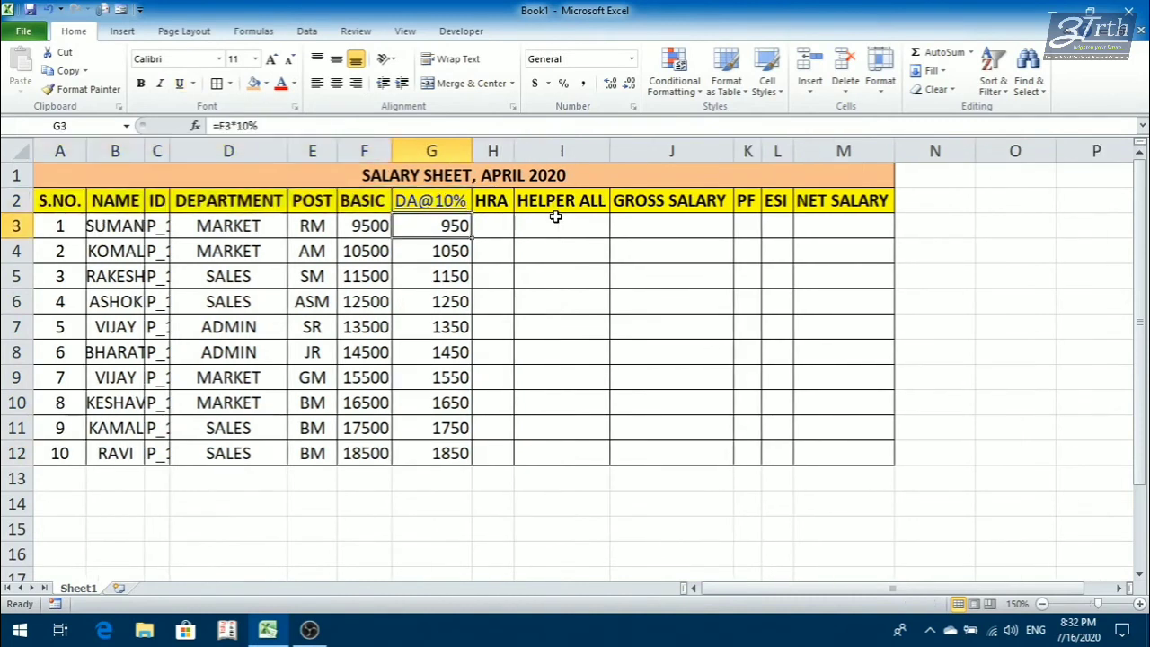
- Change the HRA header in H2 to HRA@20%
key(Up)
key(Right)
key(F2)
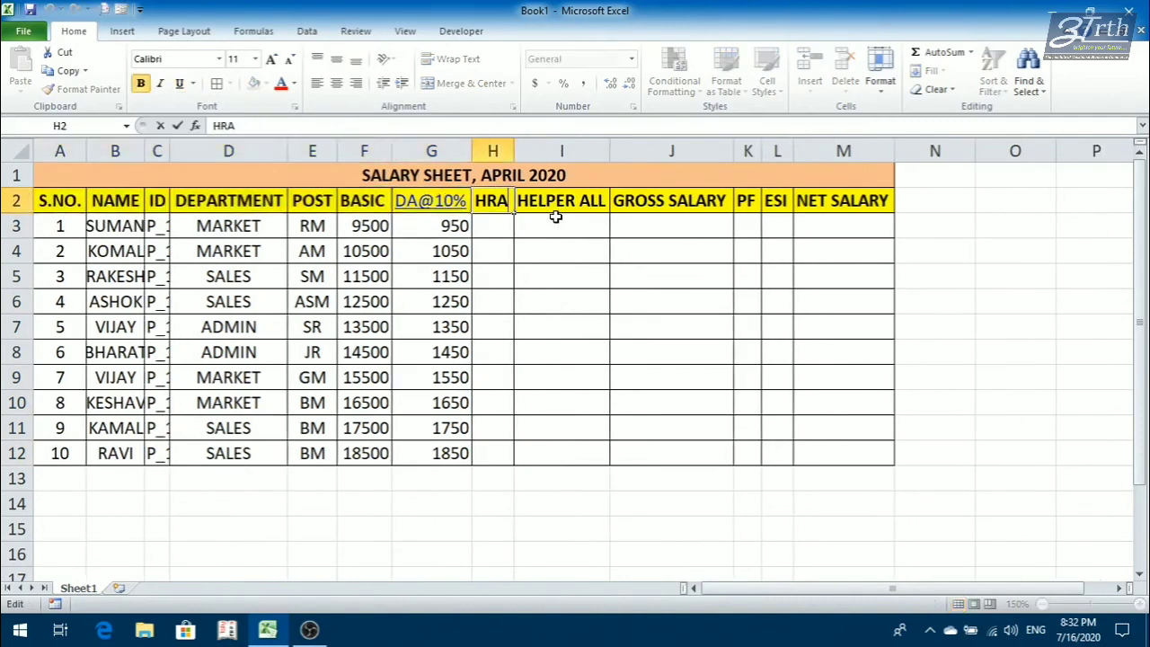
text(@20%)
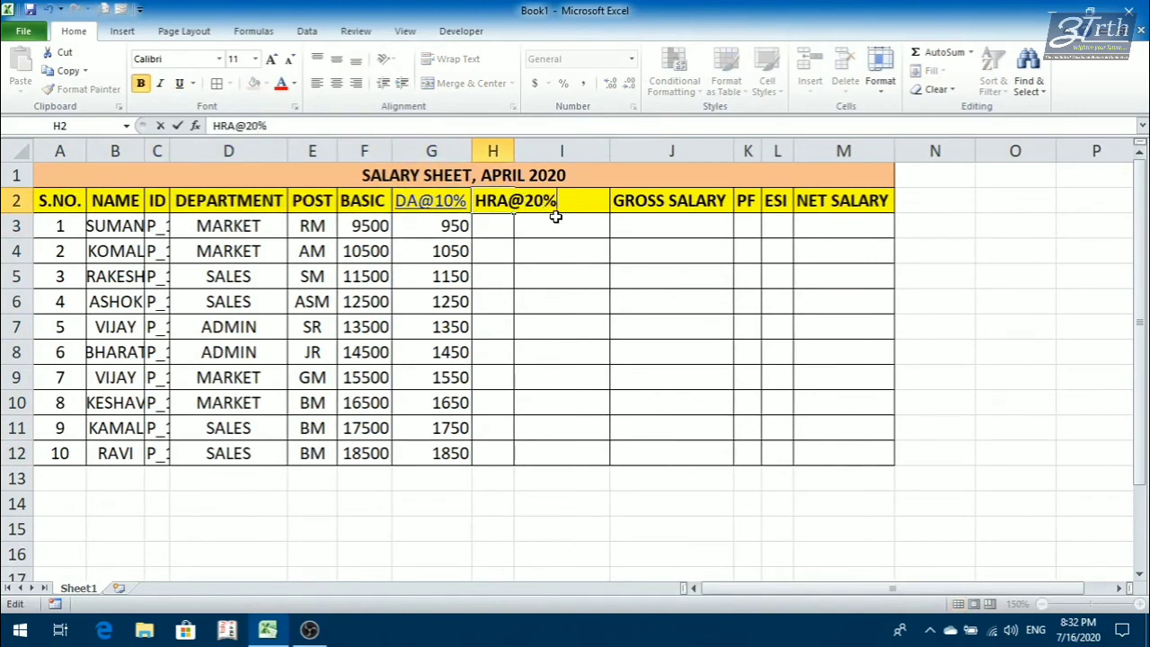
key(Return)
- Autofit the column widths of the whole salary table
key(Up)
key(ctrl+a)
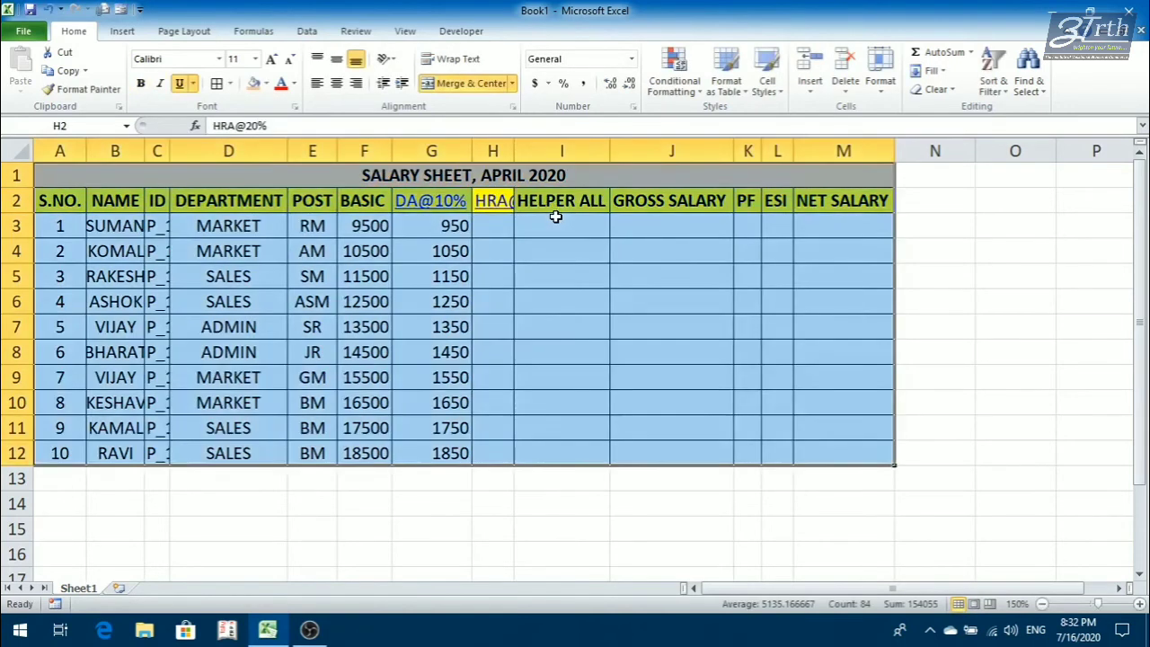
key(alt+h)
key(o)
key(i)
- Calculate the first employee's HRA in H3 with the formula =(F3+G3)*20%
click(556, 217)
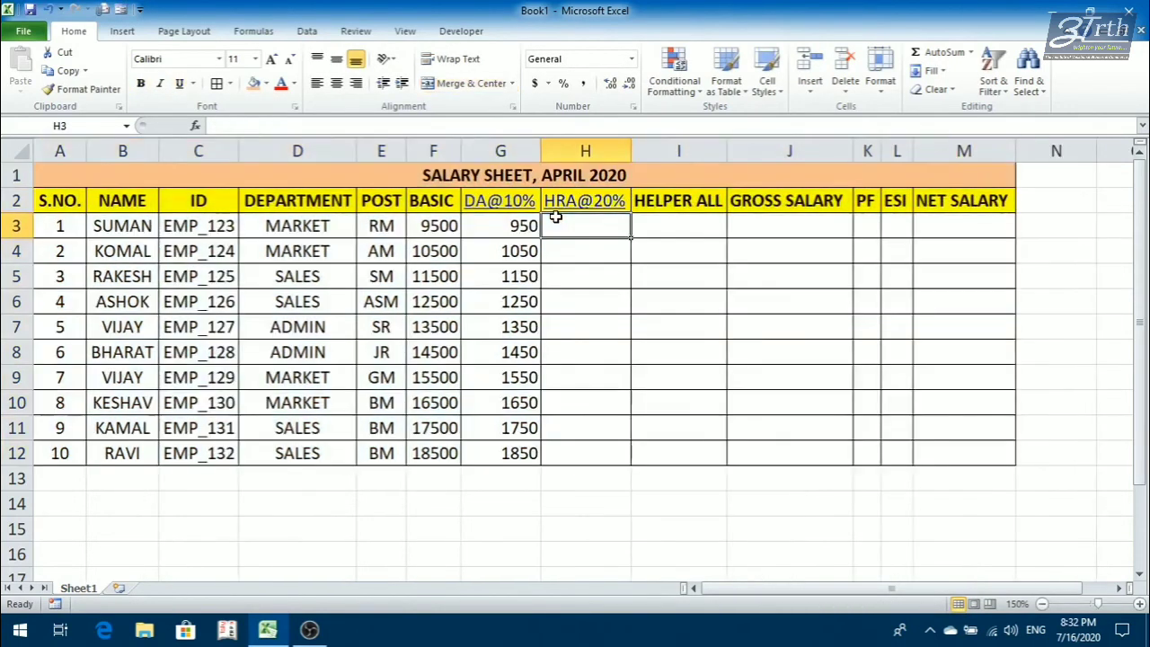
text(=)
key(Left)
key(Left)
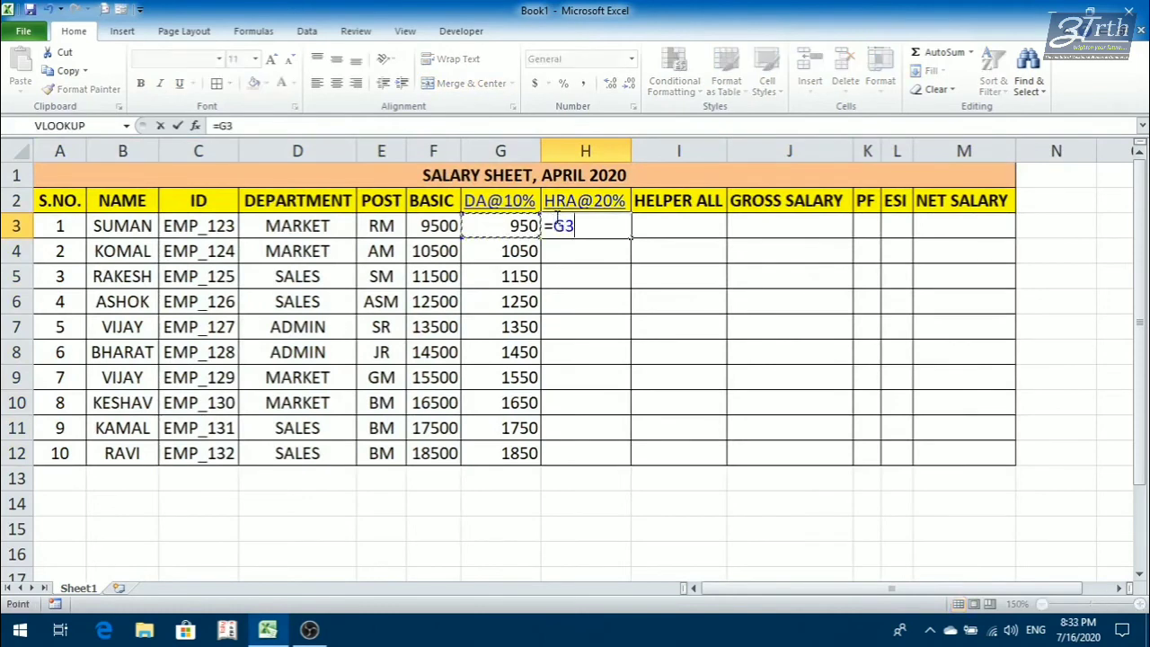
key(BackSpace)
key(BackSpace)
text(()
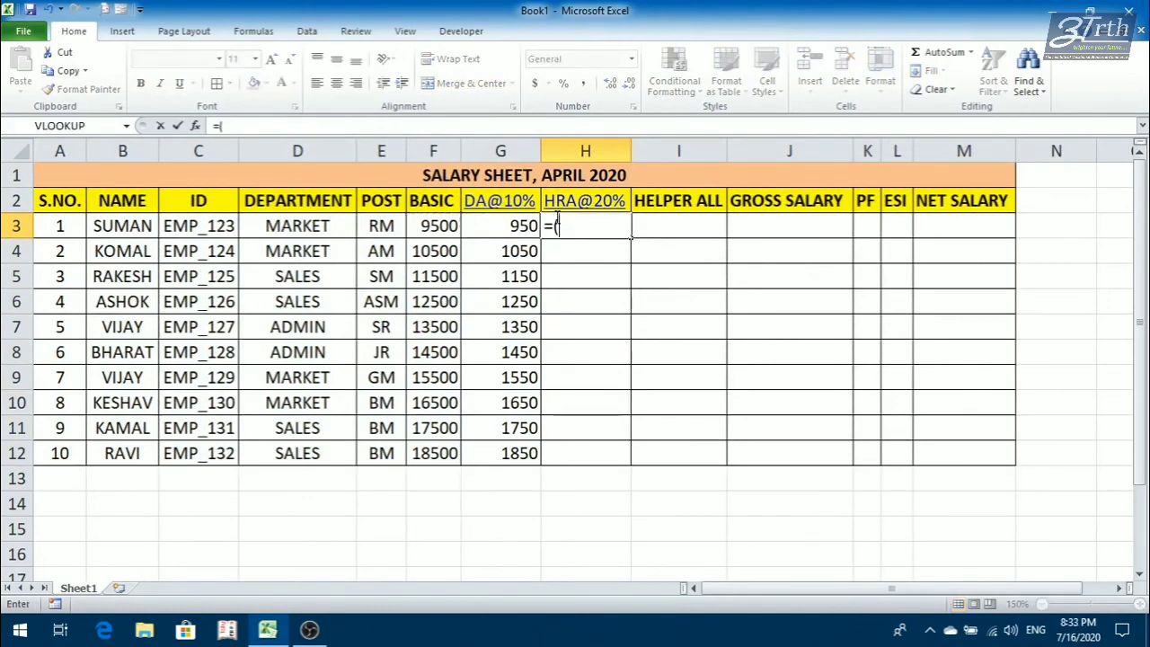
key(Left)
key(Left)
text(+)
key(Left)
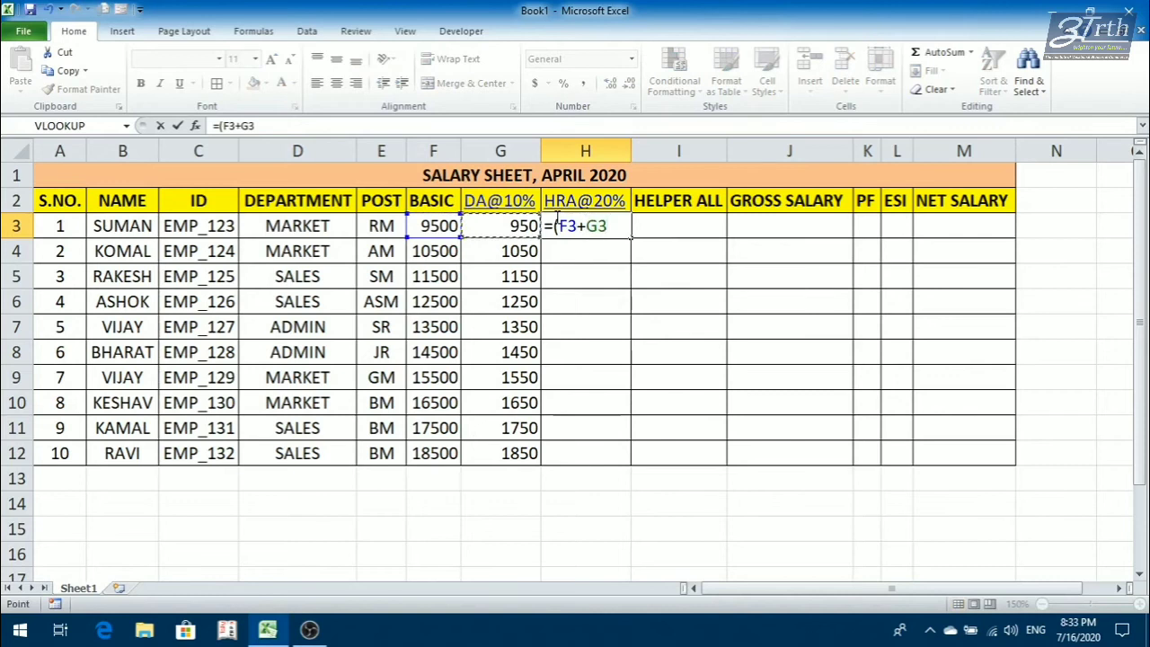
text()*20%)
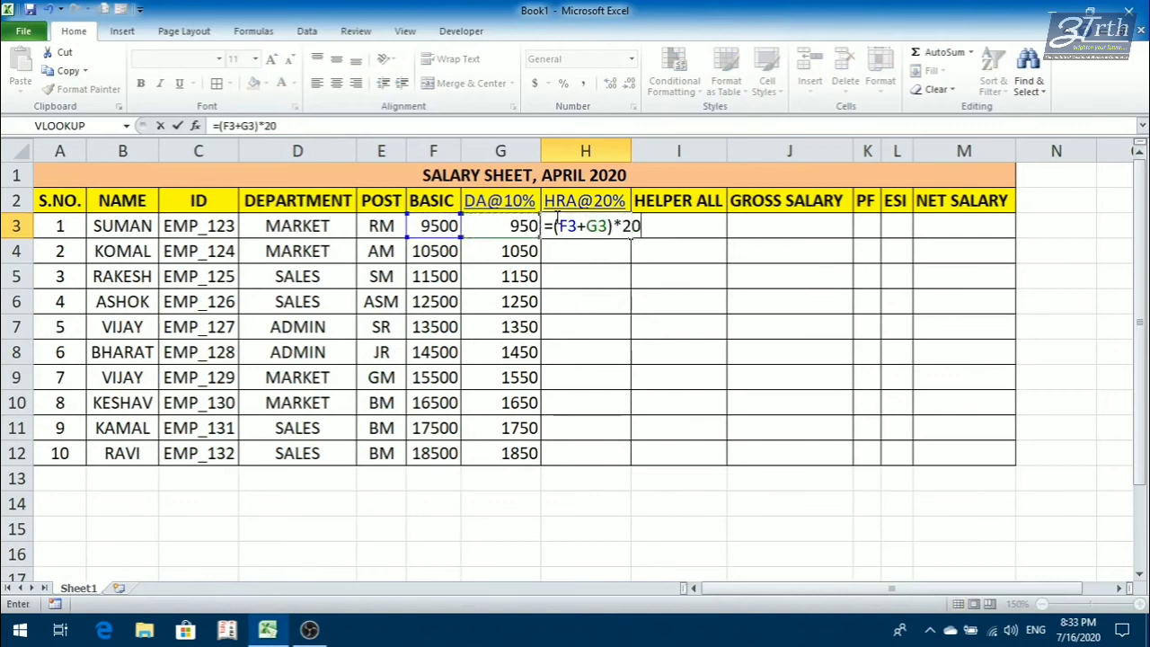
key(Return)
- Fill the HRA formula from H3 down through H12
key(Up)
key(shift+Down)
key(shift+Down)
key(shift+Down)
key(shift+Down)
key(shift+Down)
key(shift+Down)
key(shift+Down)
key(shift+Down)
key(shift+Down)
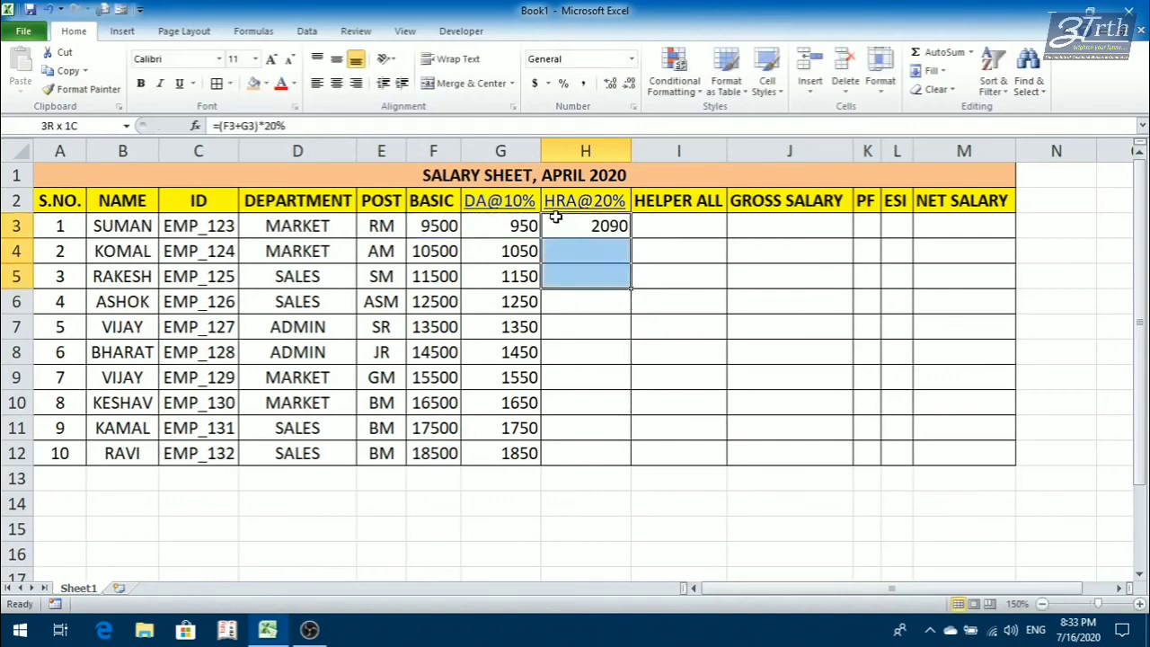
key(ctrl+d)
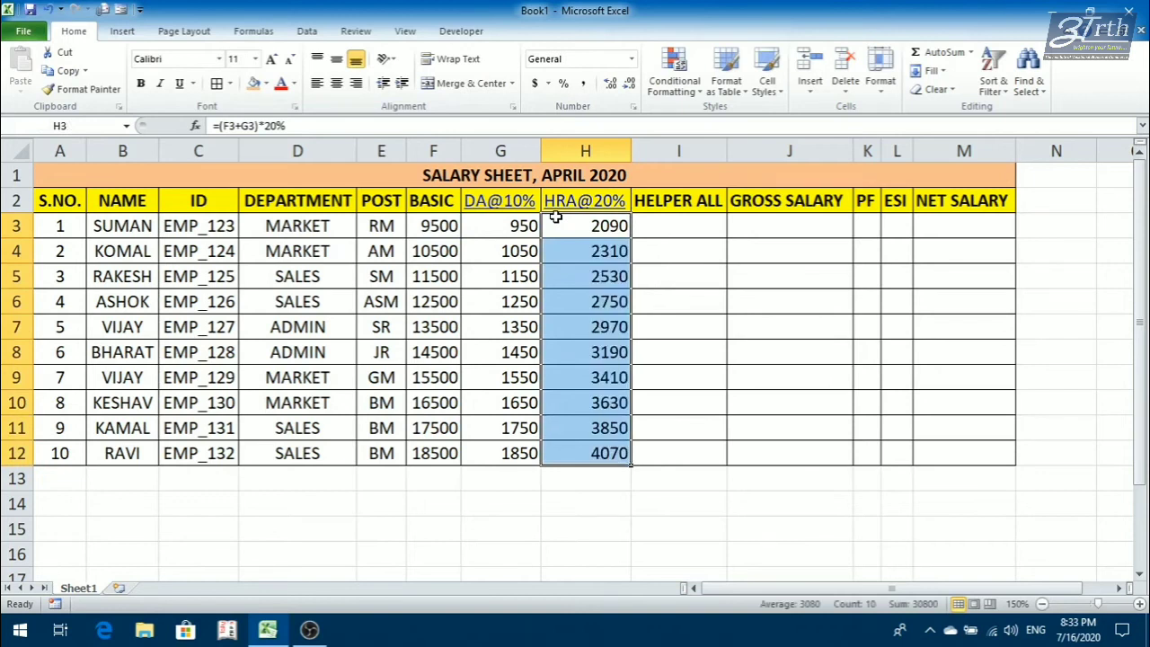
- Enter a helper allowance of 1000 in I3 and fill it down through I12
click(556, 217)
key(Right)
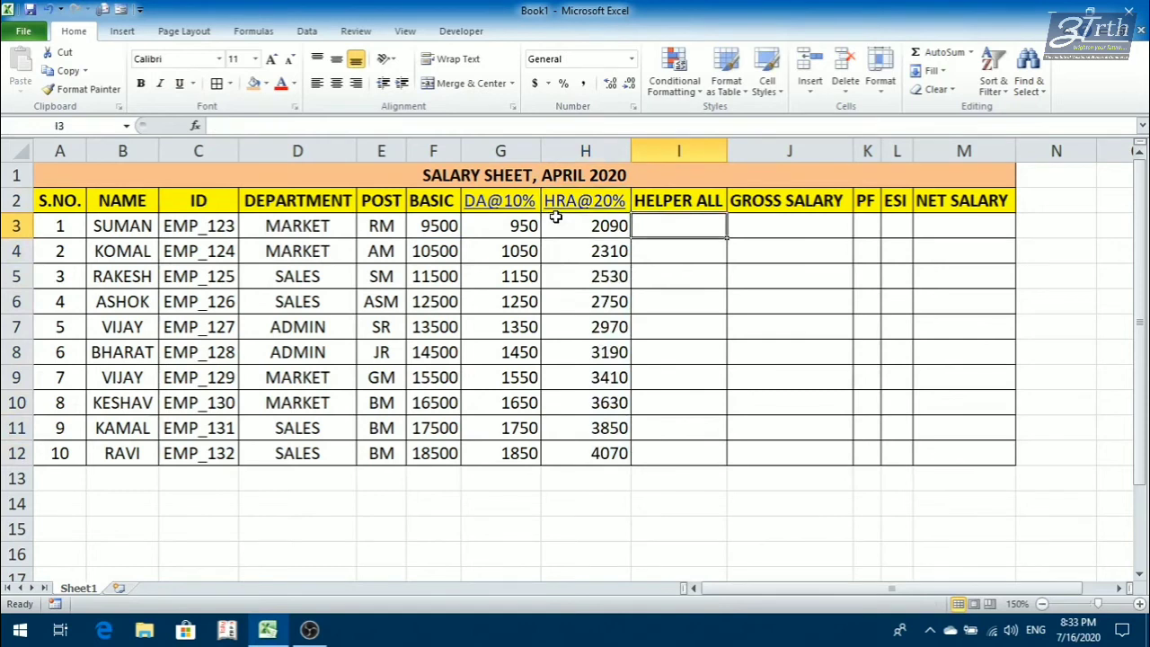
text(1000)
key(ctrl+Return)
key(shift+Down)
key(shift+Down)
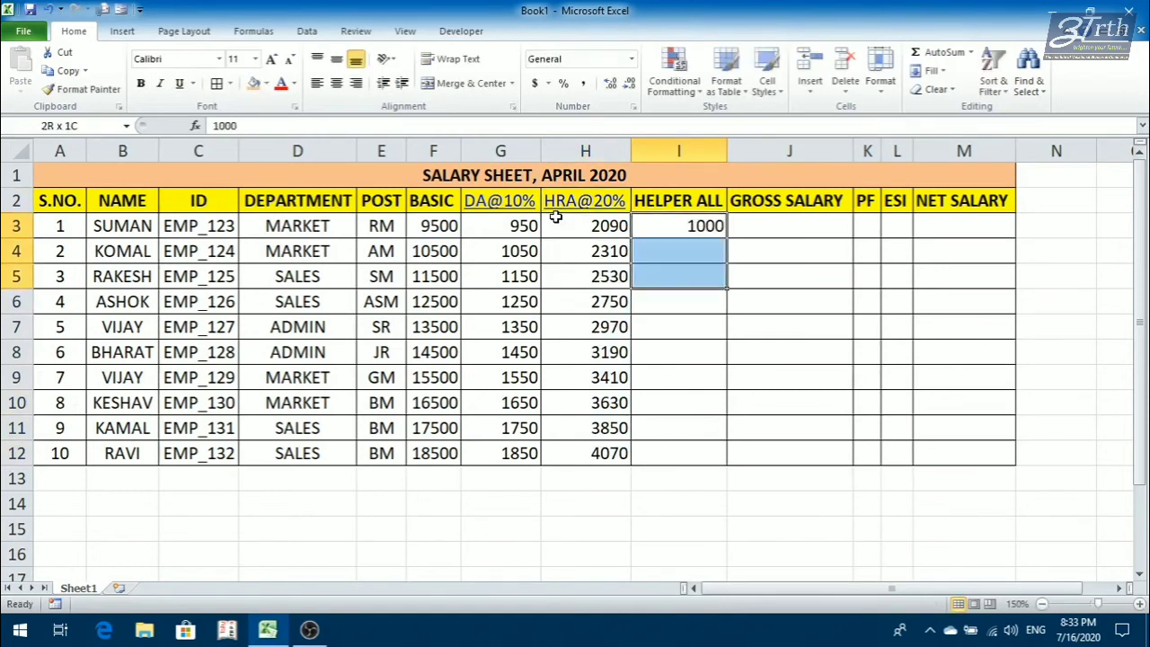
key(shift+Down)
key(shift+Down)
key(shift+Down)
key(shift+Down)
key(shift+Down)
key(shift+Down)
key(shift+Down)
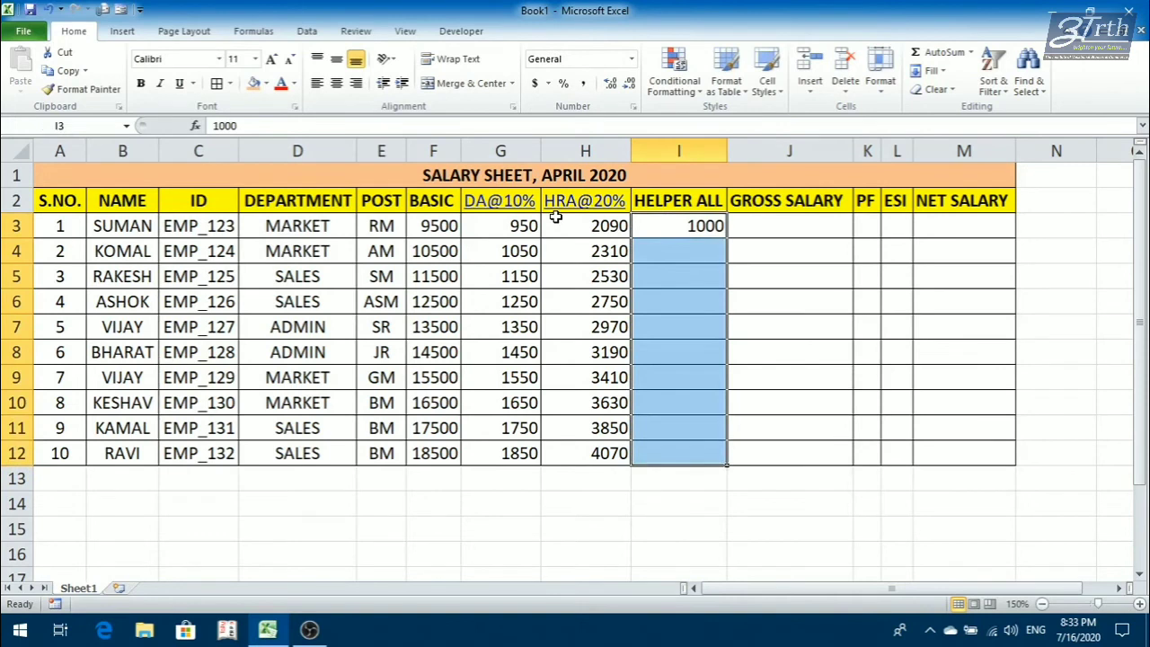
key(ctrl+d)
- Calculate the first employee's gross salary in J3 with the formula =SUM(F3:I3)
key(Right)
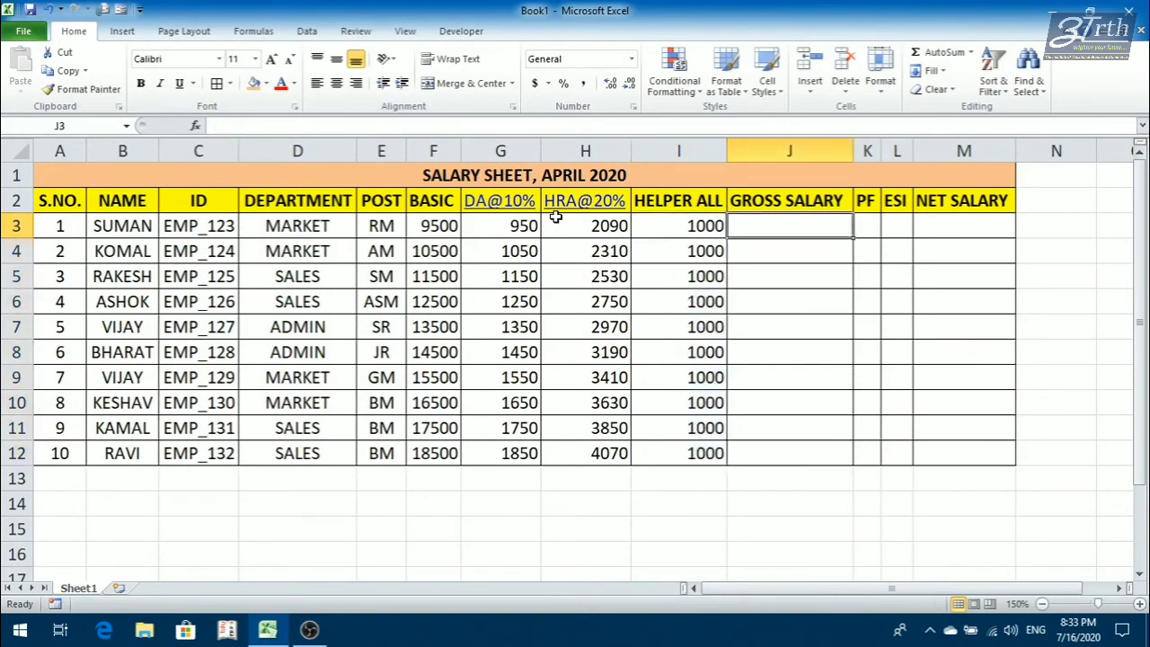
text(=)
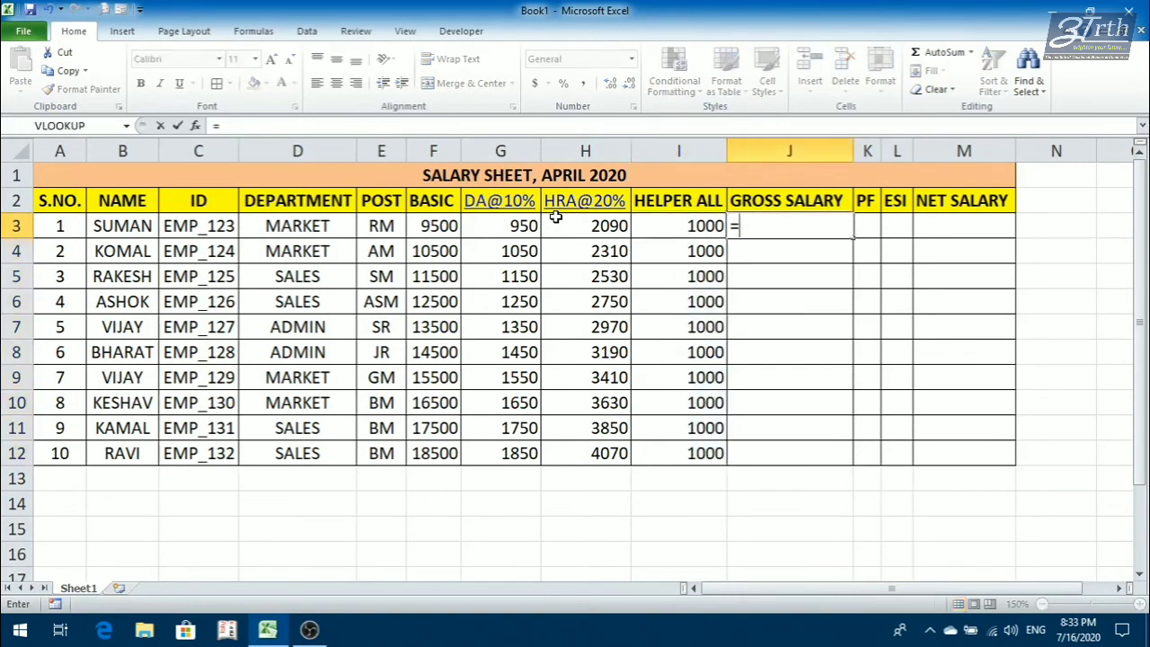
text(SU)
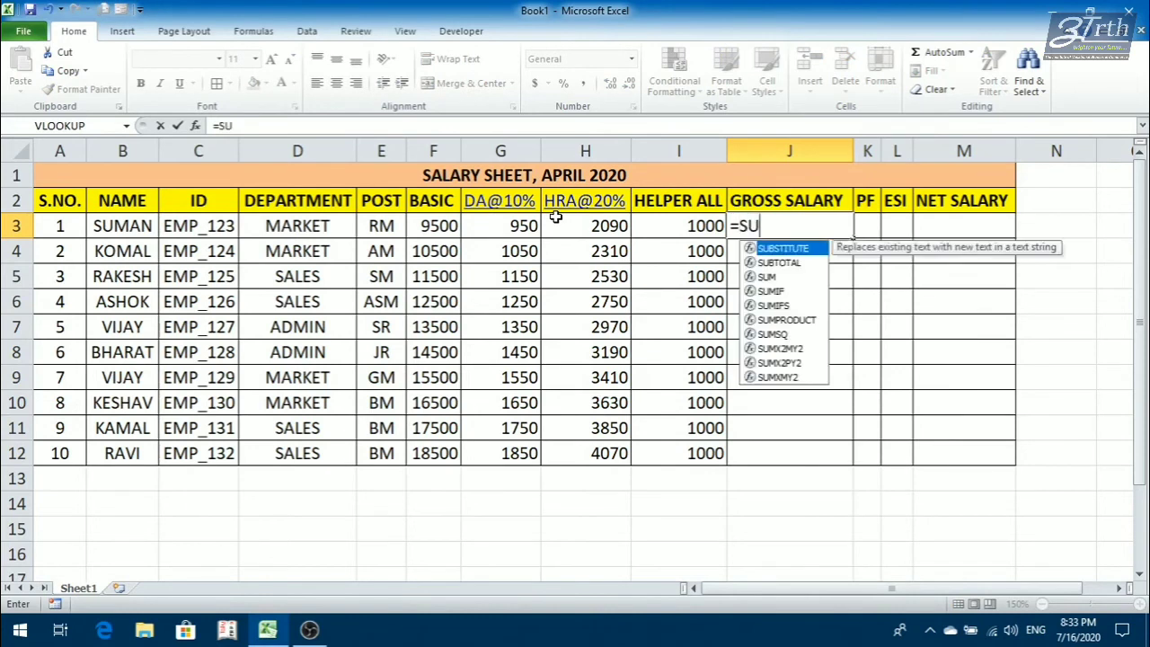
text(M()
key(Left)
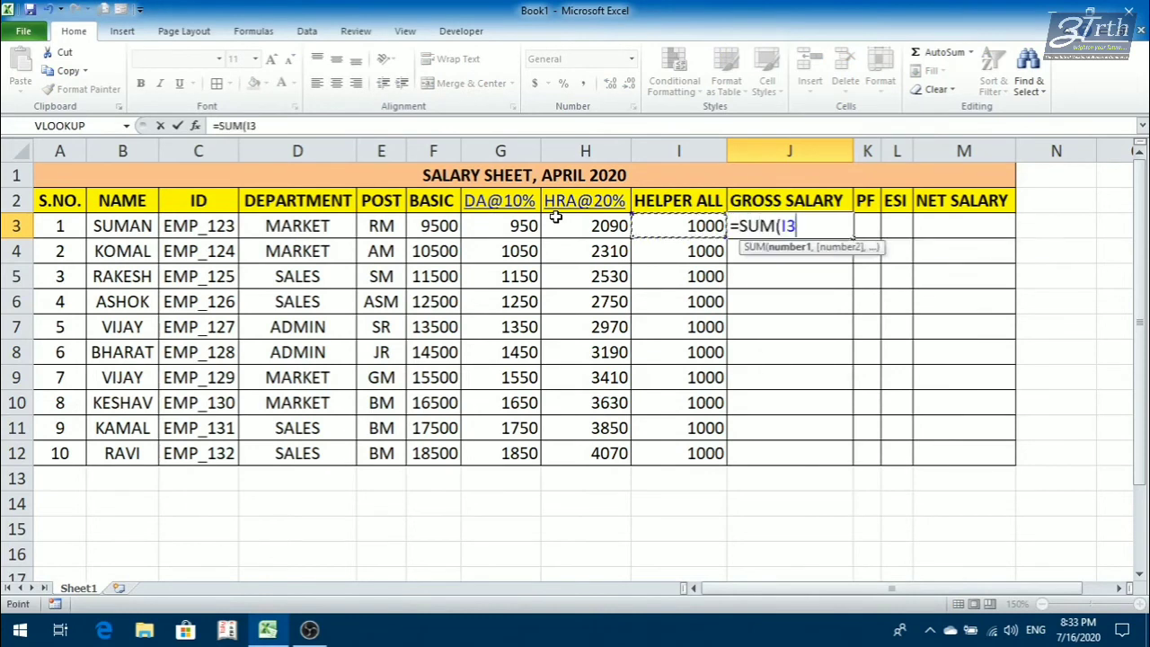
key(shift+Left)
key(shift+Left)
key(shift+Left)
key(ctrl+Return)
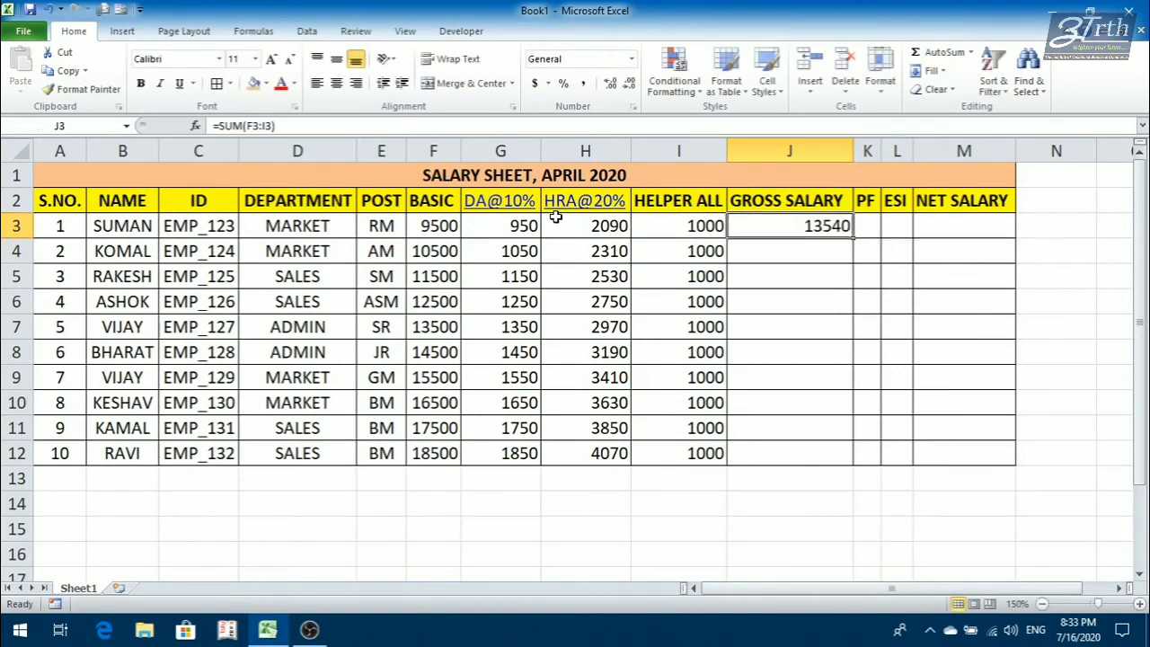
- Fill the gross salary formula from J3 down through J12
key(shift+Down)
key(shift+Down)
key(shift+Down)
key(shift+Down)
key(shift+Down)
key(shift+Down)
key(shift+Down)
key(shift+Down)
key(shift+Down)
key(shift+Down)
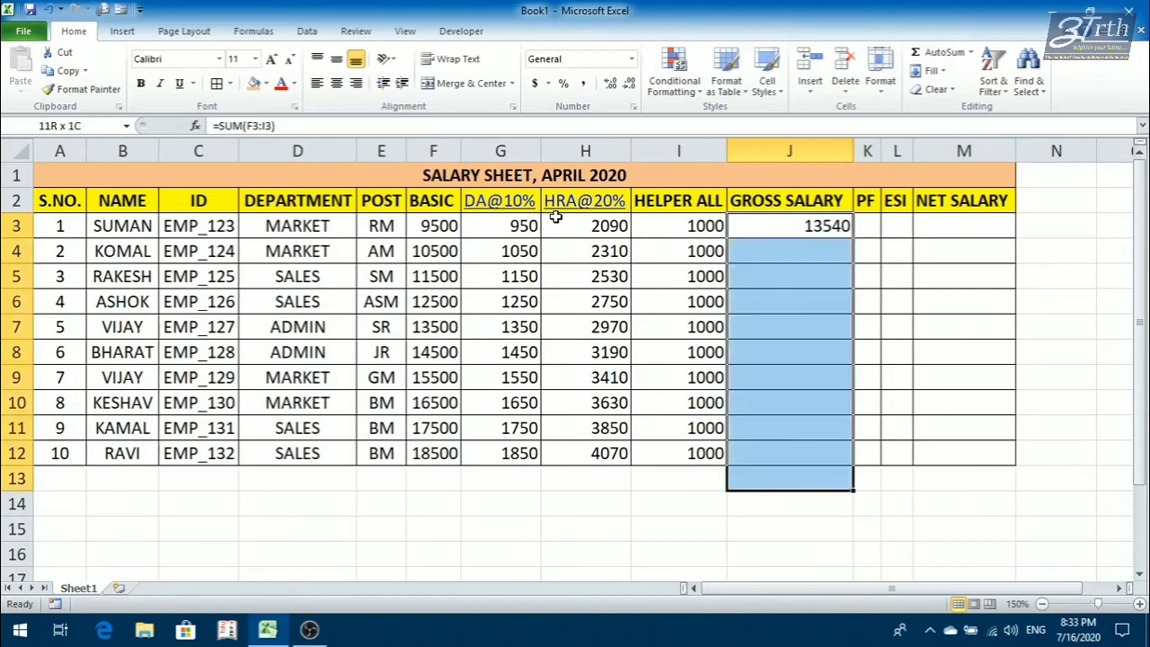
key(shift+Up)
key(ctrl+d)
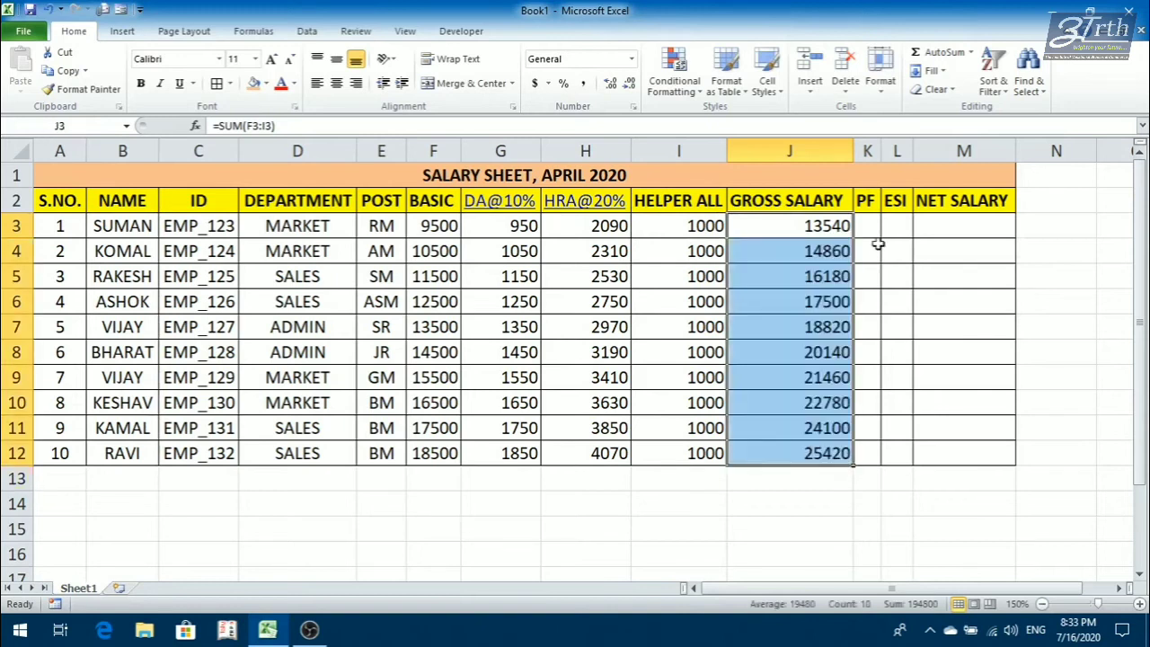
- Center the headers and values in F2:J12, from BASIC through GROSS SALARY
click(839, 225)
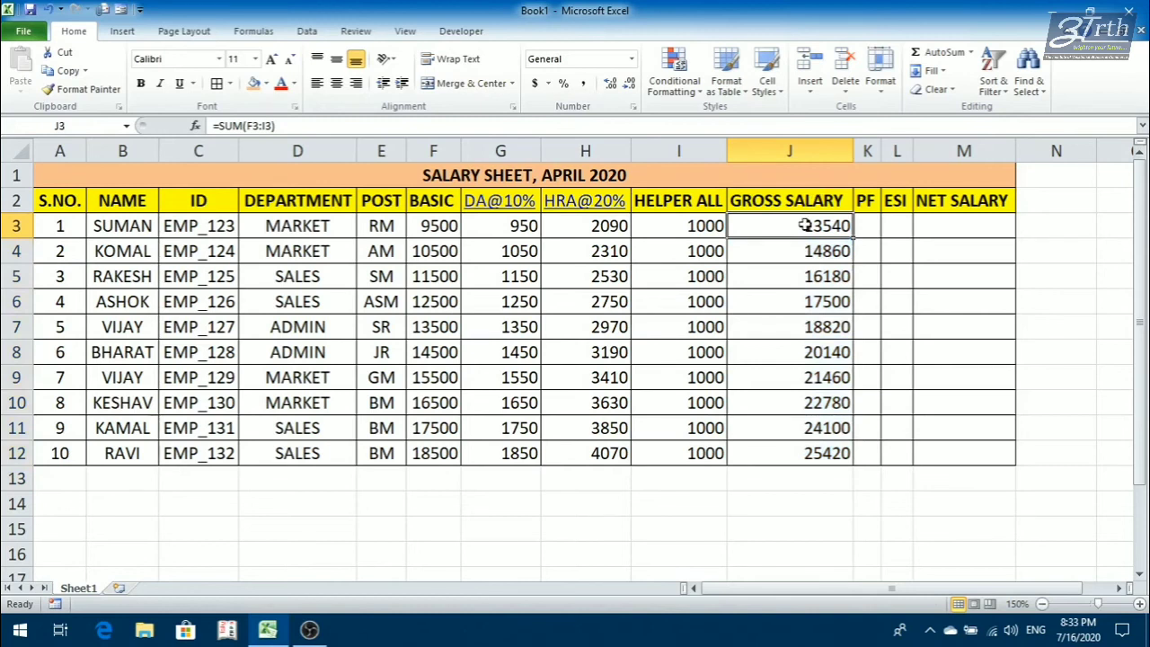
click(761, 204)
click(699, 200)
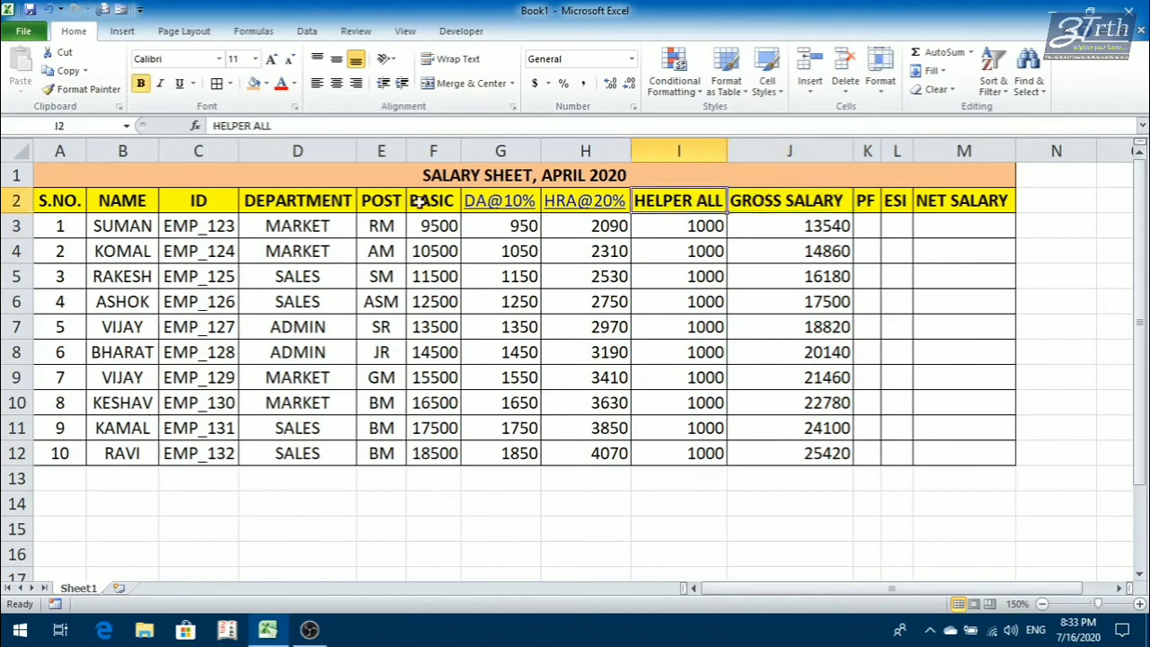
mouse_move(418, 202)
mouse_down()
mouse_move(808, 375)
mouse_move(813, 451)
mouse_up()
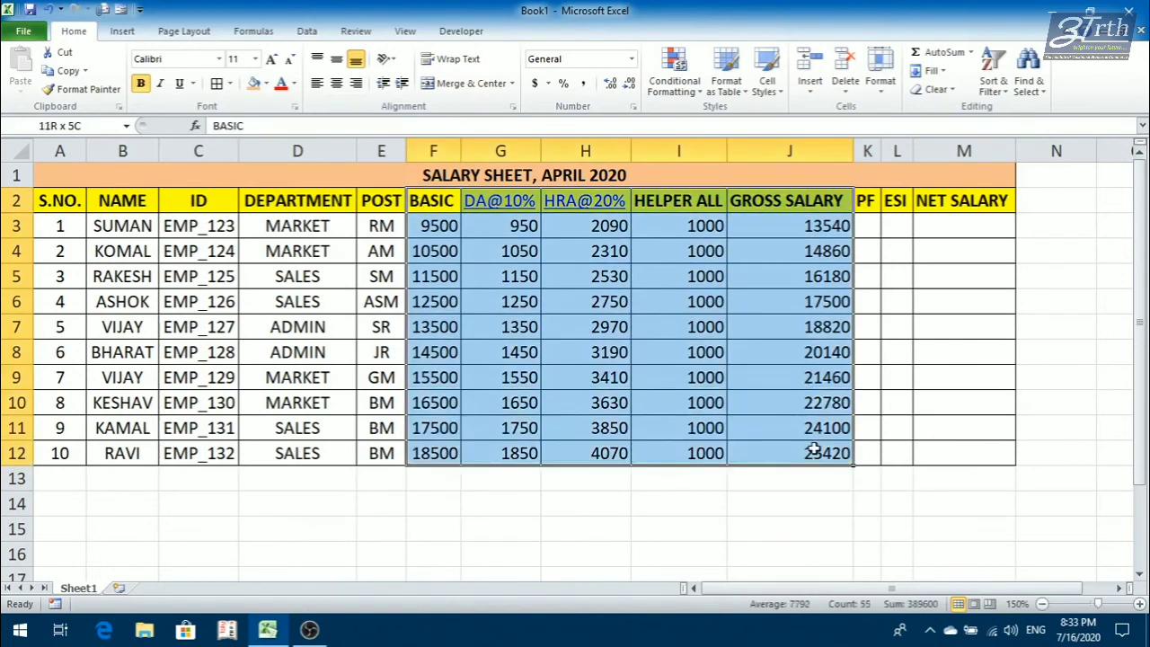
click(338, 84)
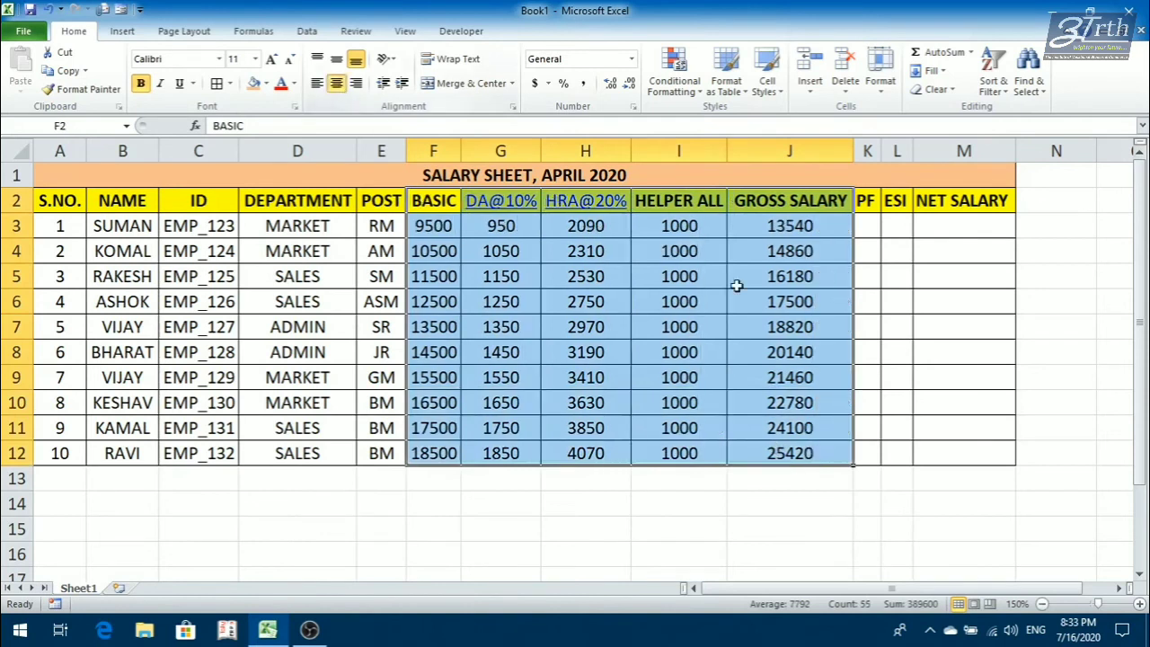
click(777, 209)
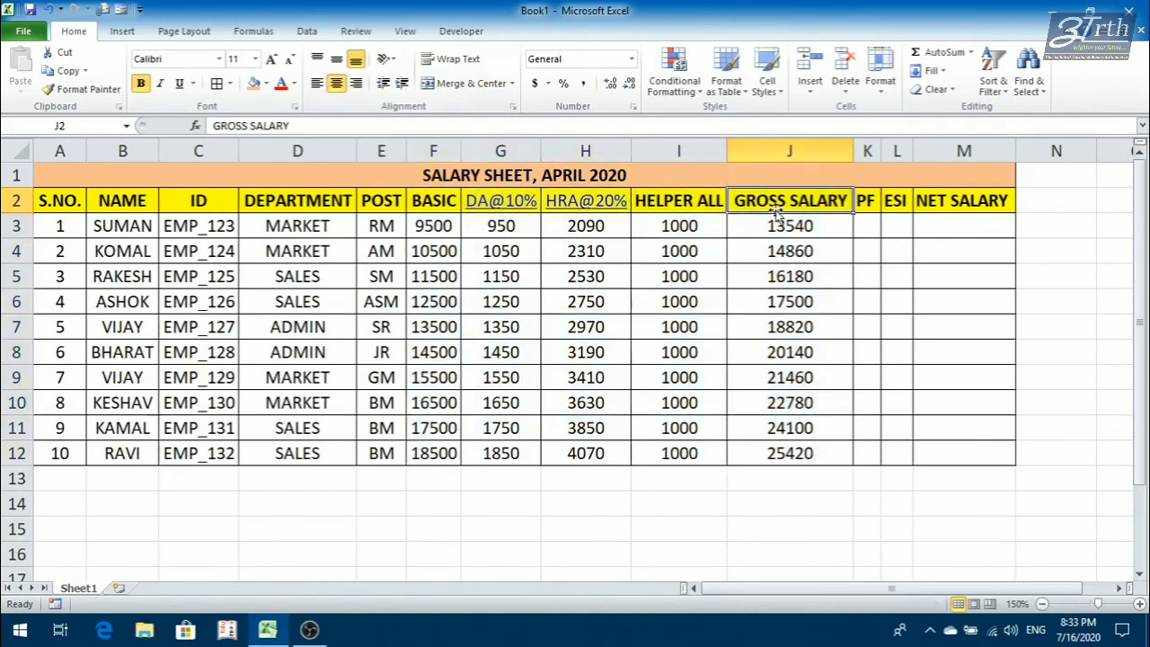
- Widen column K and change its PF header to PF@12%
drag(881, 153, 934, 153)
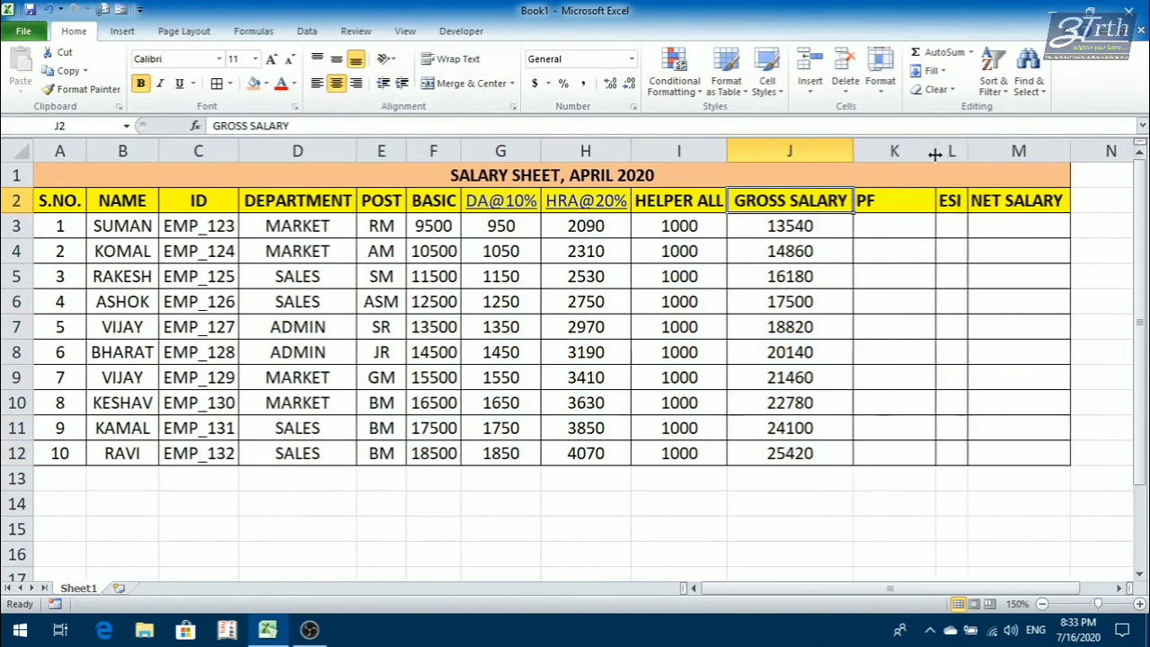
click(909, 203)
double_click(909, 203)
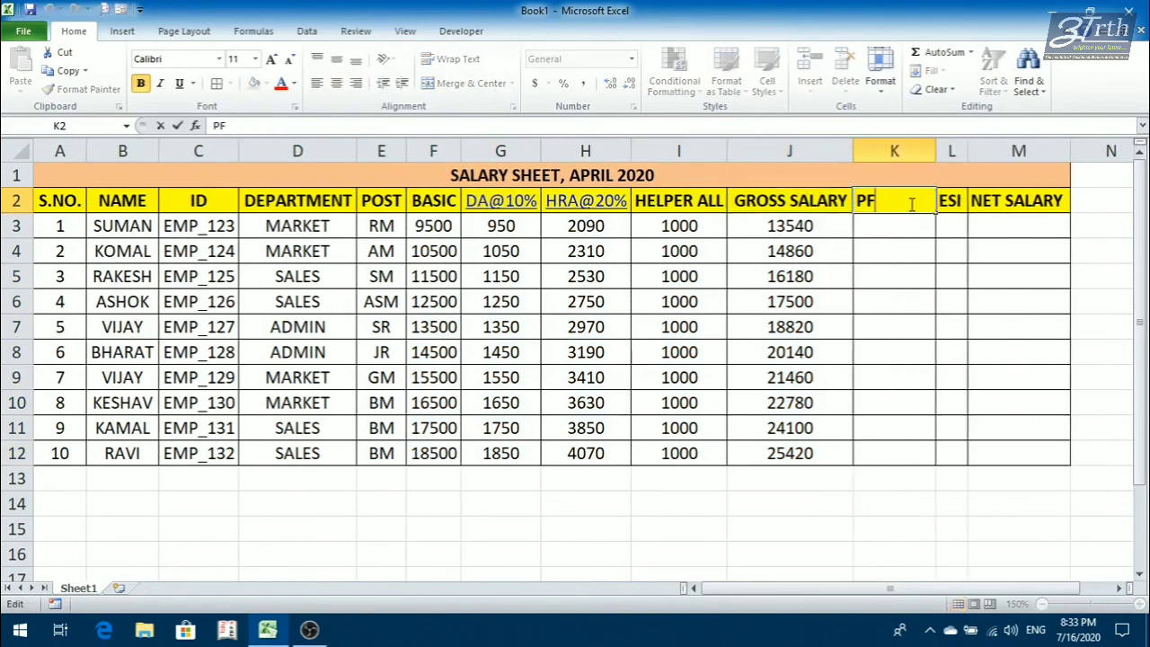
text(@12%)
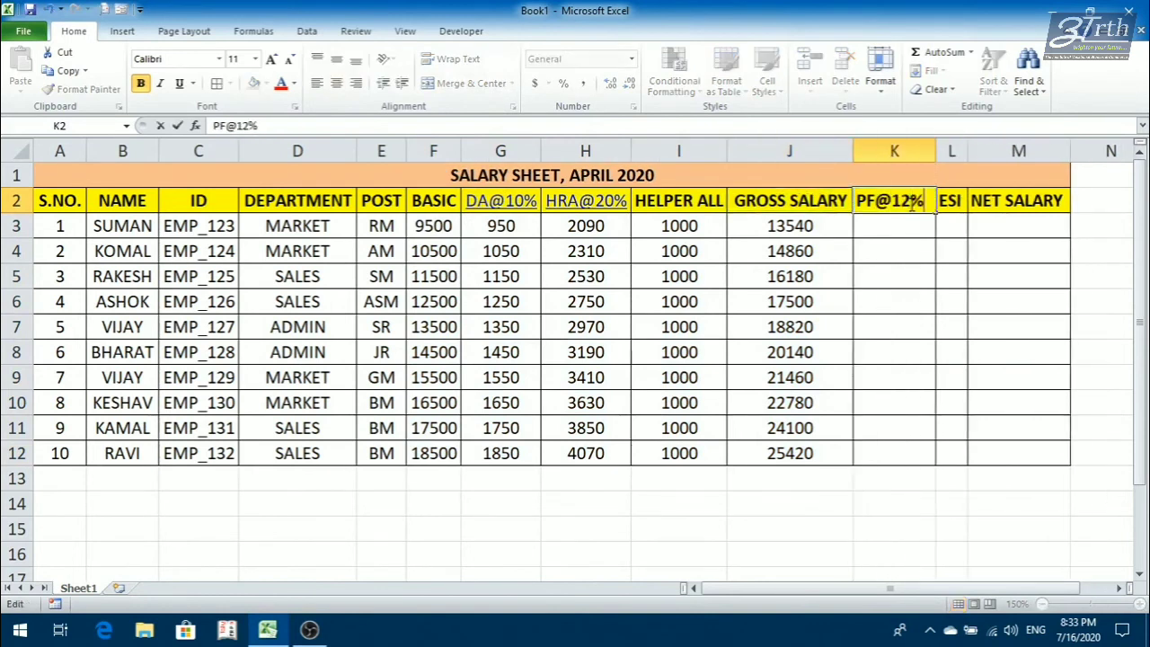
key(Return)
key(Up)
key(Right)
key(shift+F2)
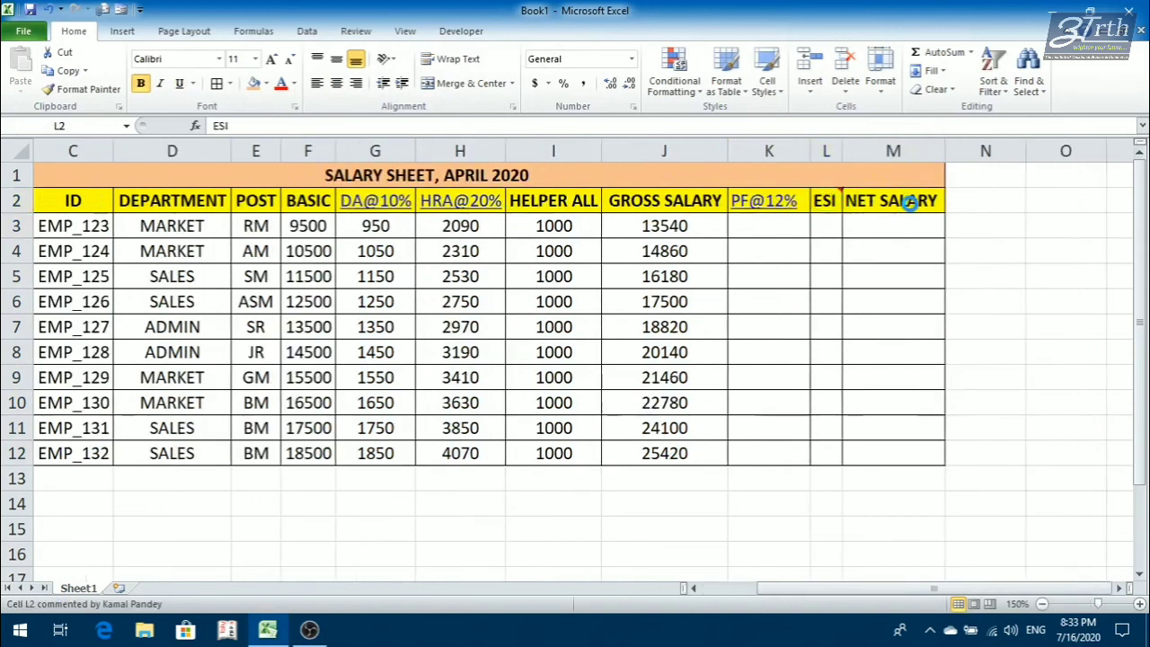
click(803, 275)
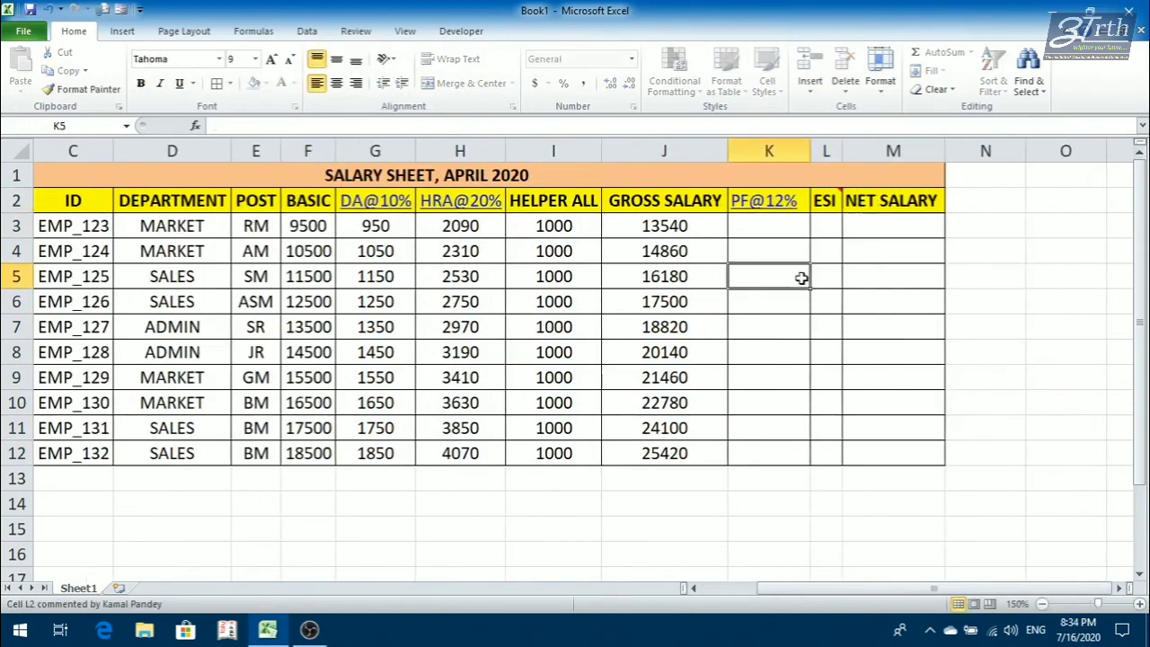
click(825, 207)
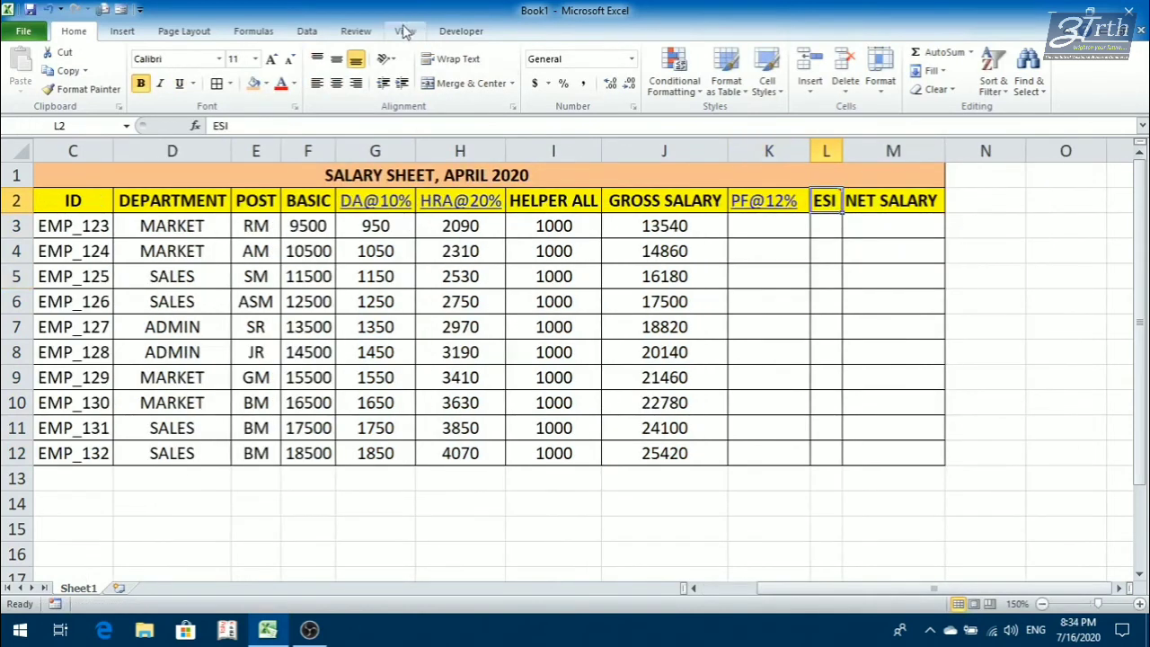
click(355, 31)
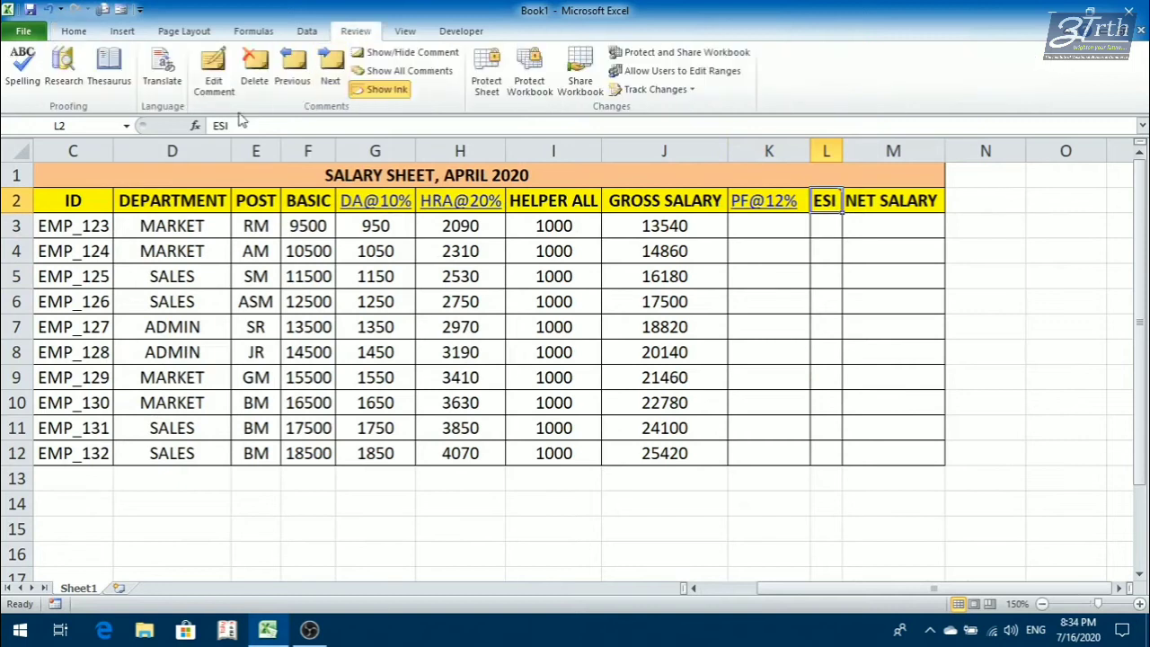
click(254, 70)
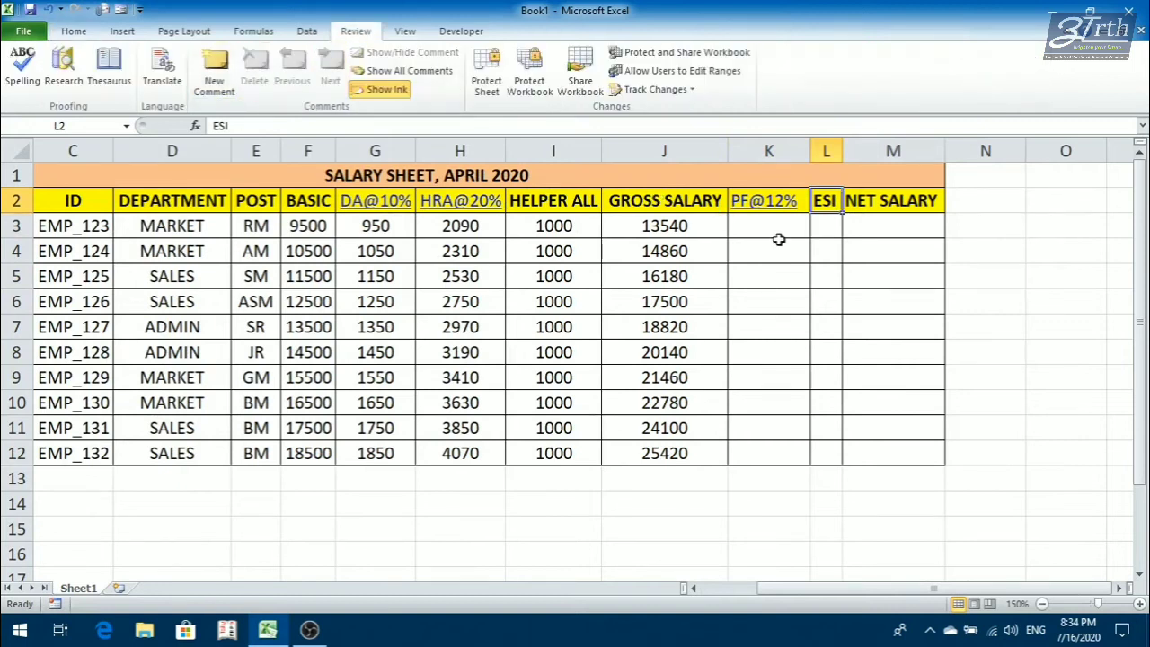
- Change the ESI header in L2 to ESI@4% and autofit the width of column L
key(F2)
text(@)
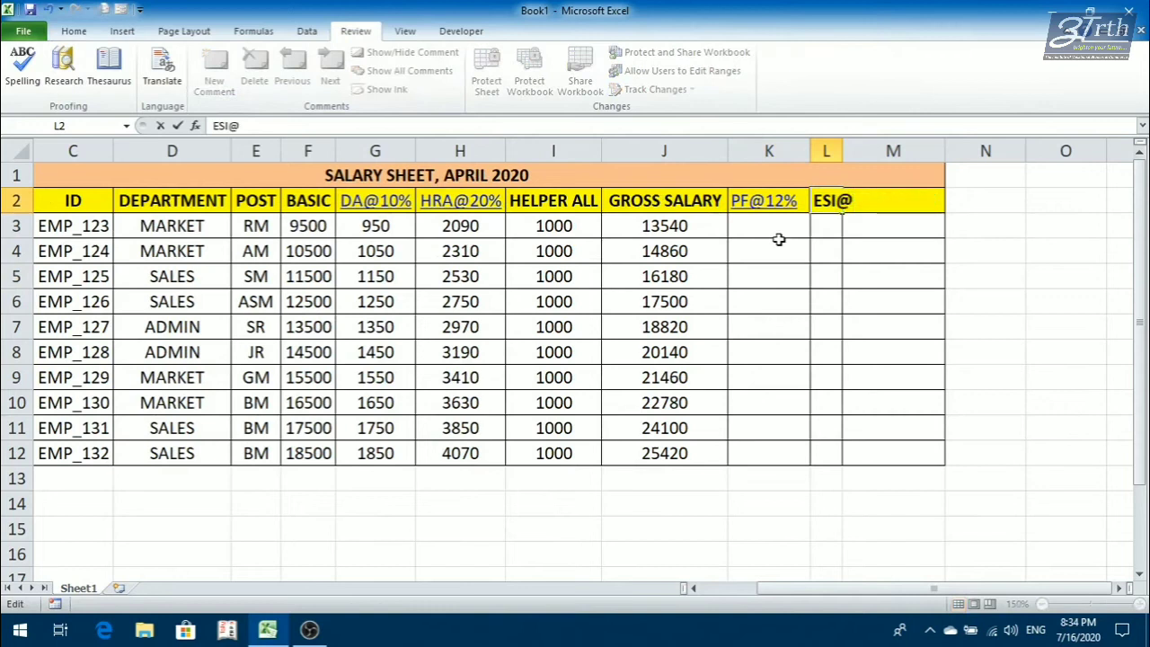
text(4.00)
key(BackSpace)
key(BackSpace)
key(BackSpace)
text(%)
key(ctrl+Return)
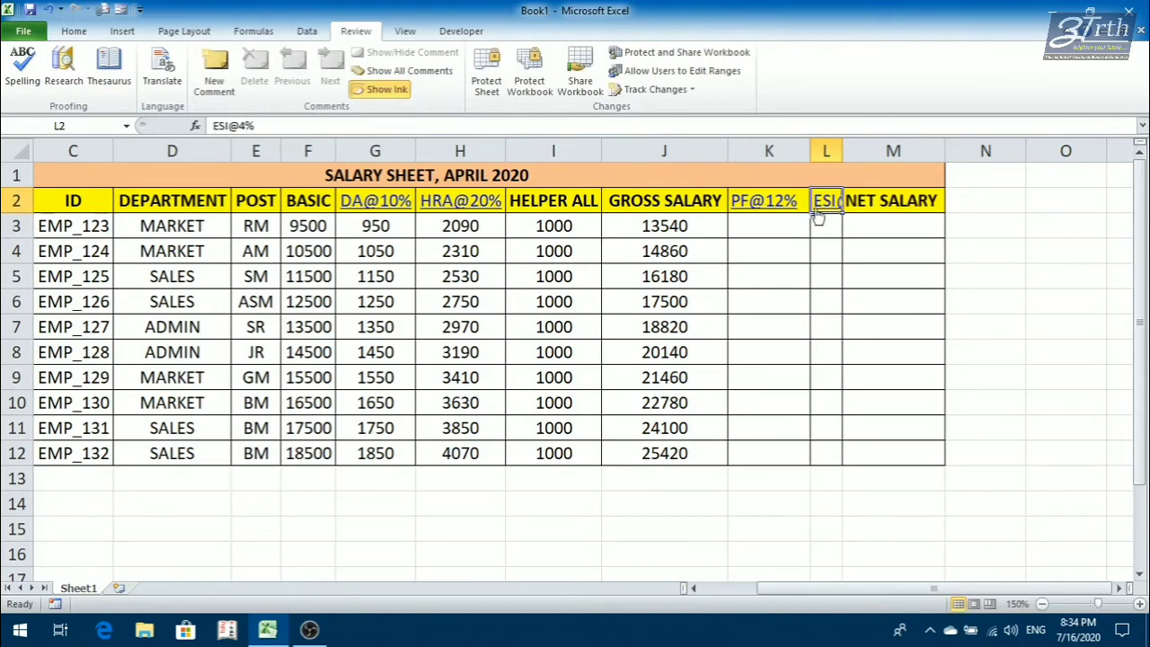
double_click(843, 151)
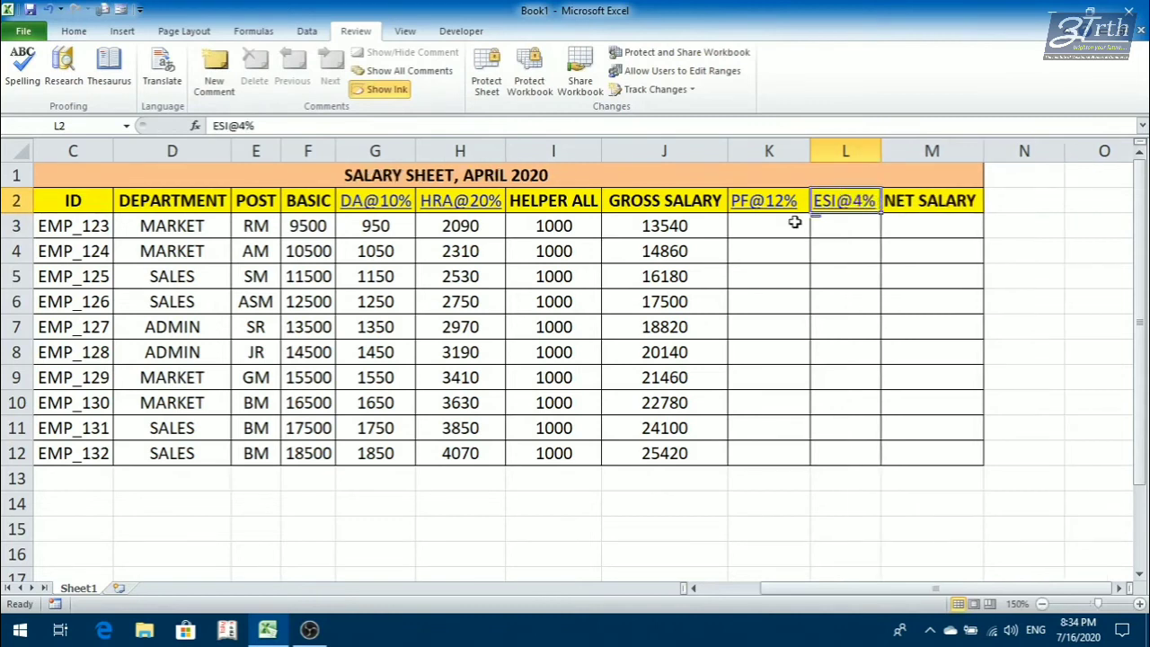
- Calculate the first employee's PF in K3 with the formula =F3*12%
click(797, 225)
text(=)
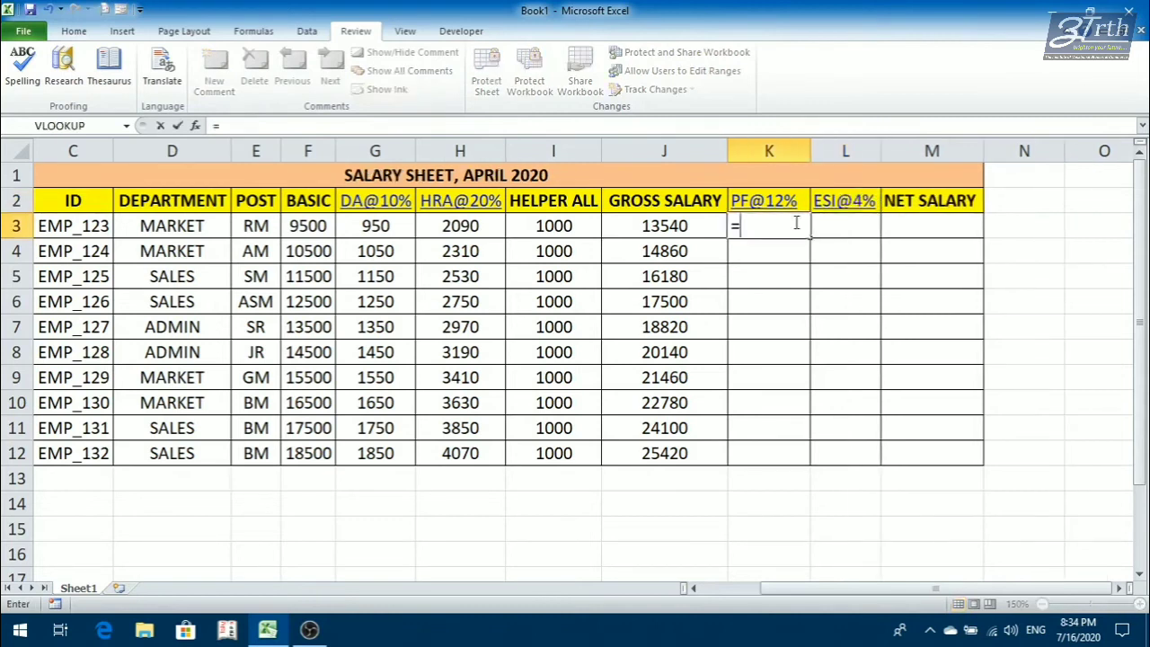
text(F3*1)
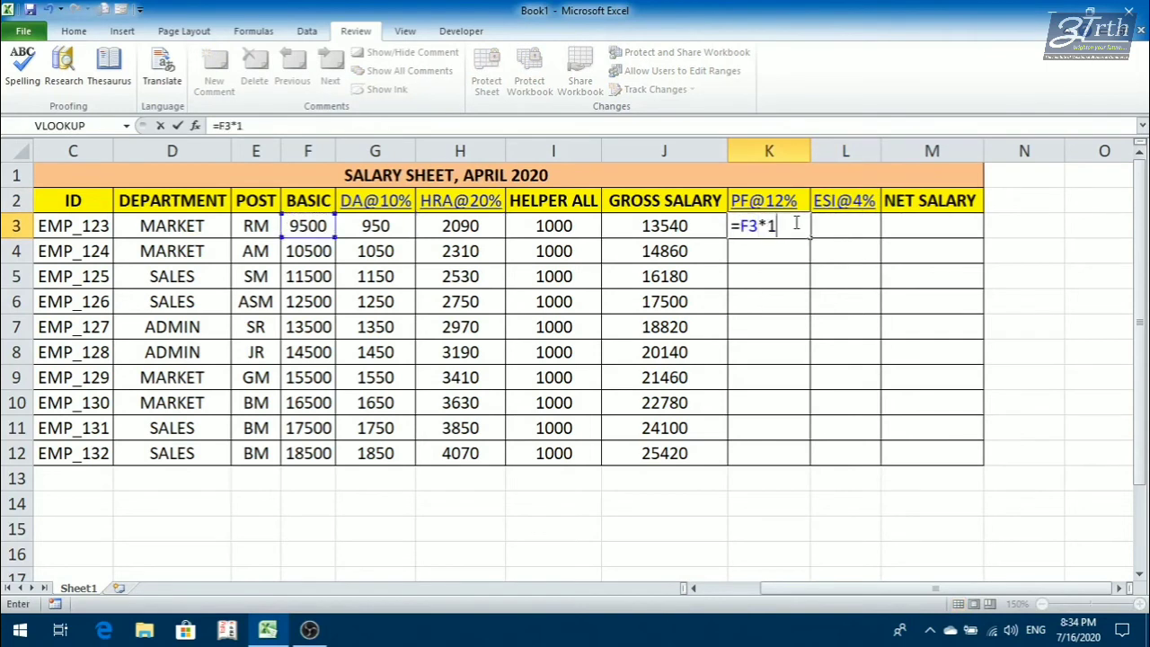
text(0%)
key(BackSpace)
key(BackSpace)
text(2%)
key(Return)
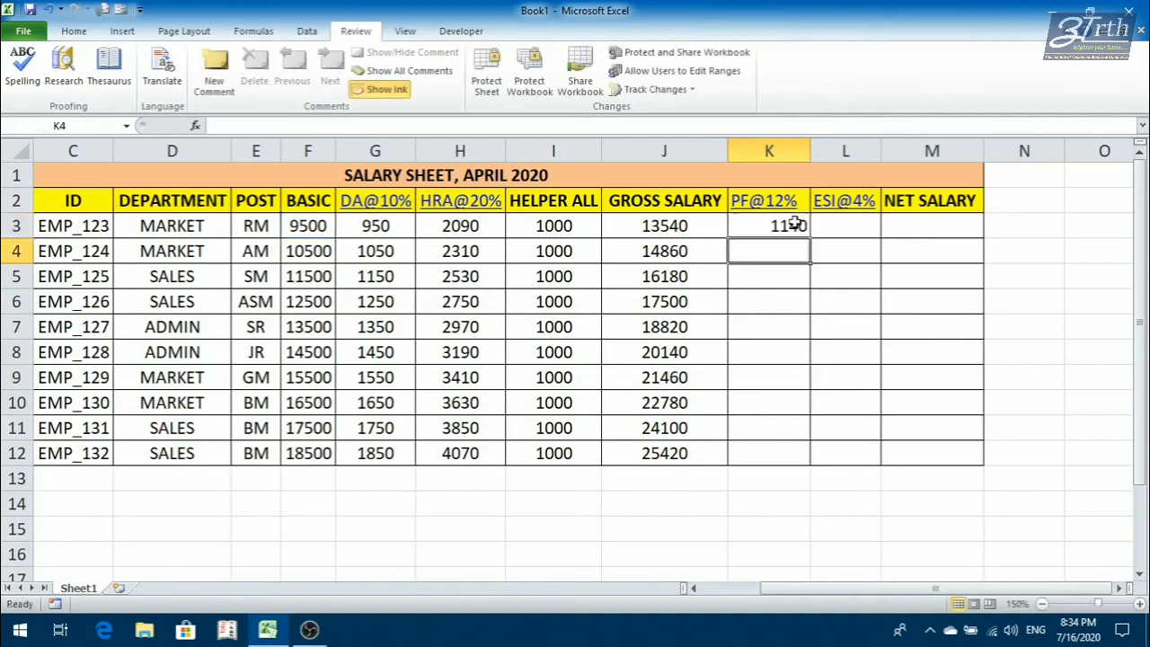
- Calculate the first employee's ESI in L3 with the formula =J3*4%
key(Up)
key(Right)
text(=)
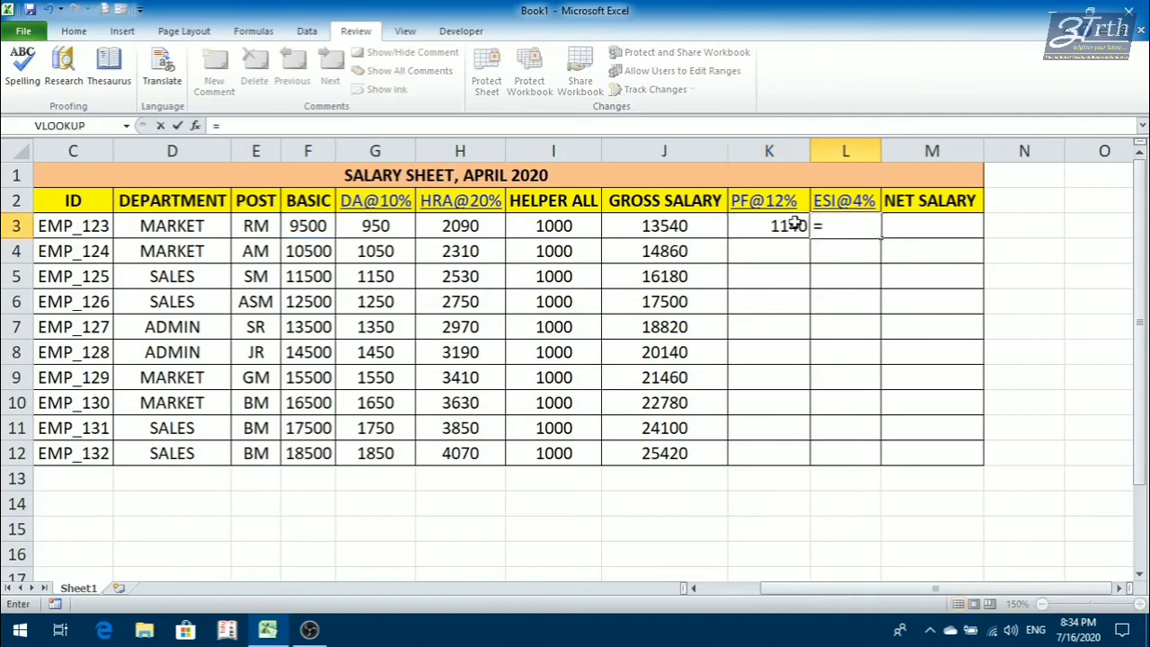
key(Left)
key(Left)
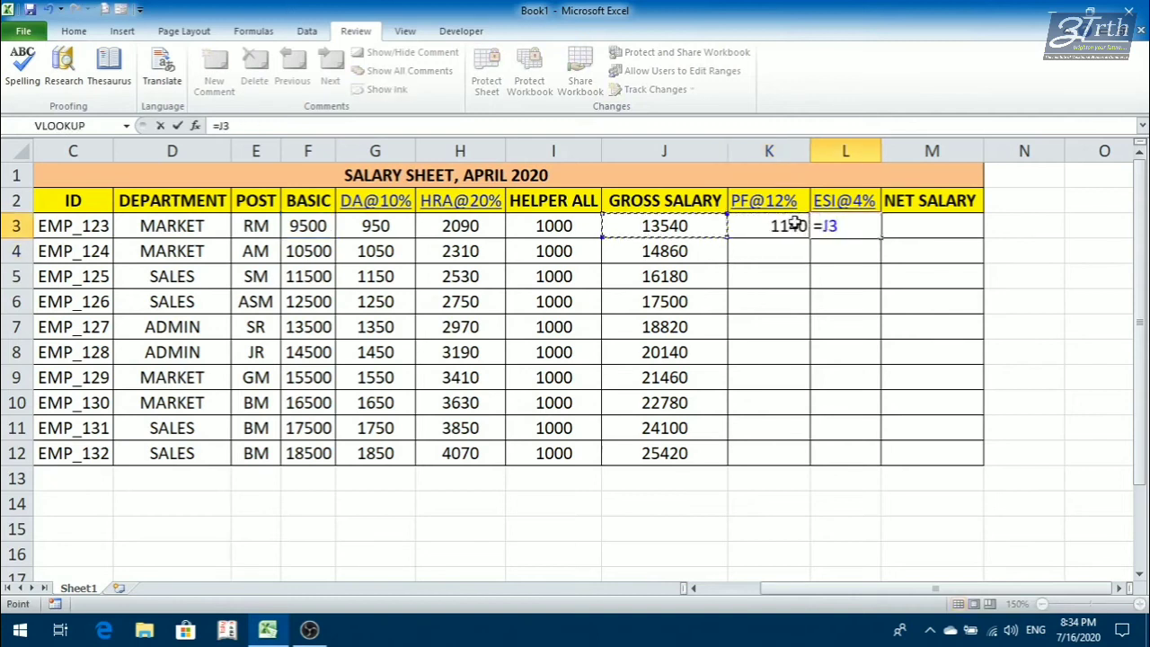
text(*4)
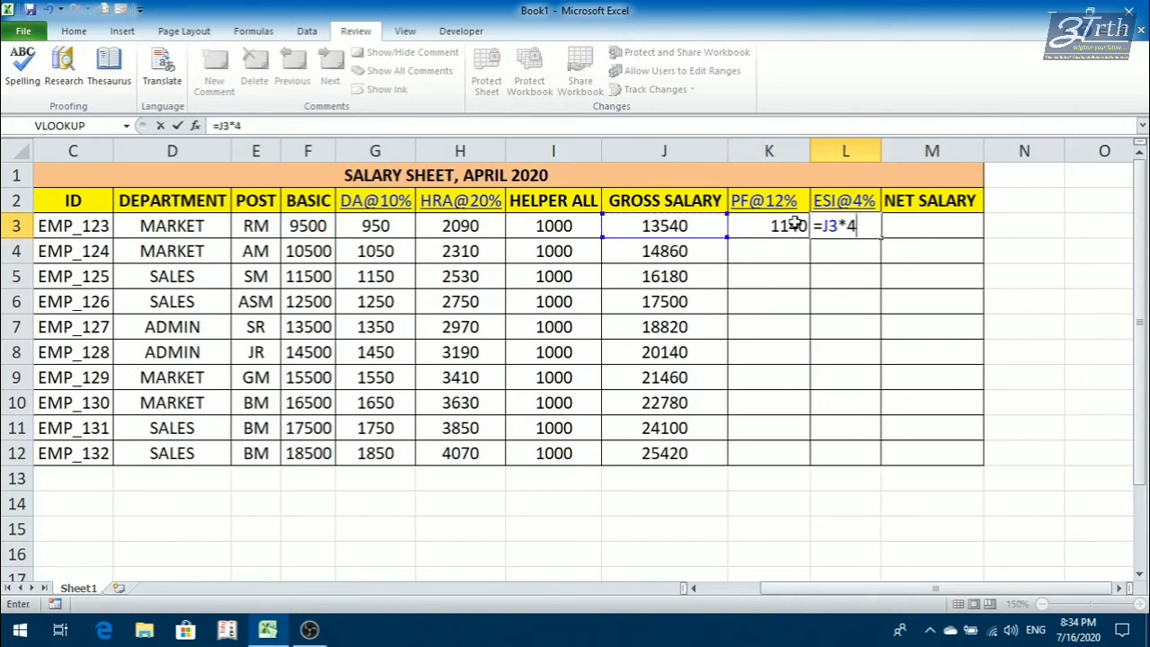
text(%)
key(Return)
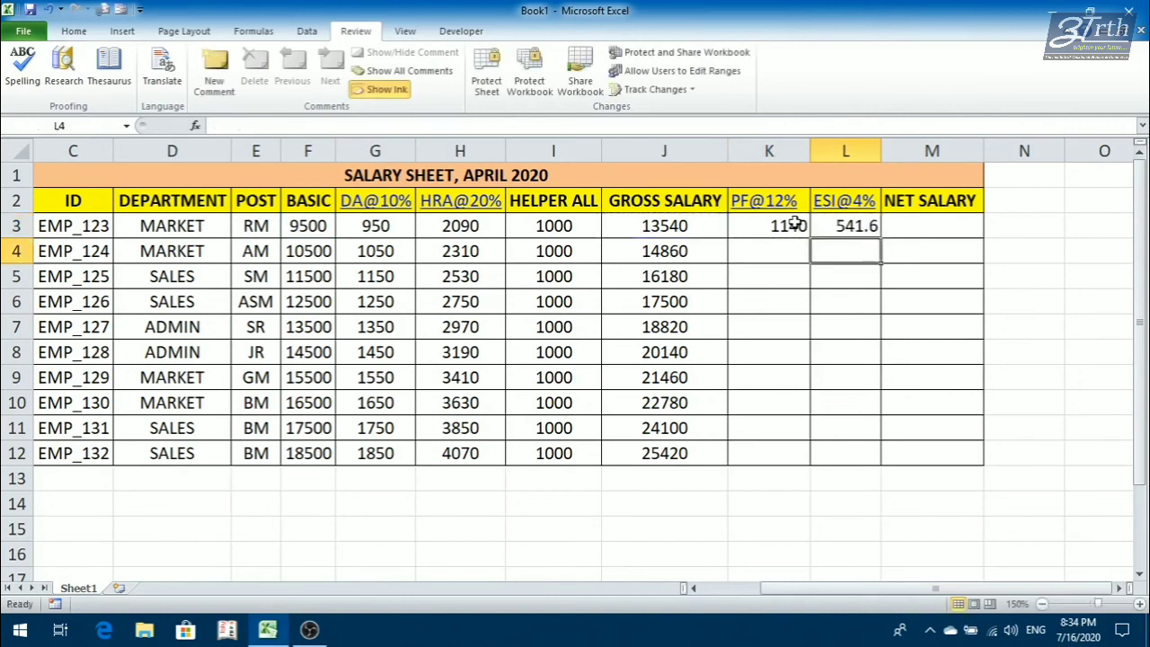
- Fill the PF and ESI formulas from K3:L3 down through row 12 and center the values in K3:L12
key(Up)
key(Left)
key(shift+Right)
key(shift+Down)
key(shift+Down)
key(shift+Down)
key(shift+Down)
key(shift+Down)
key(shift+Down)
key(shift+Down)
key(shift+Down)
key(shift+Down)
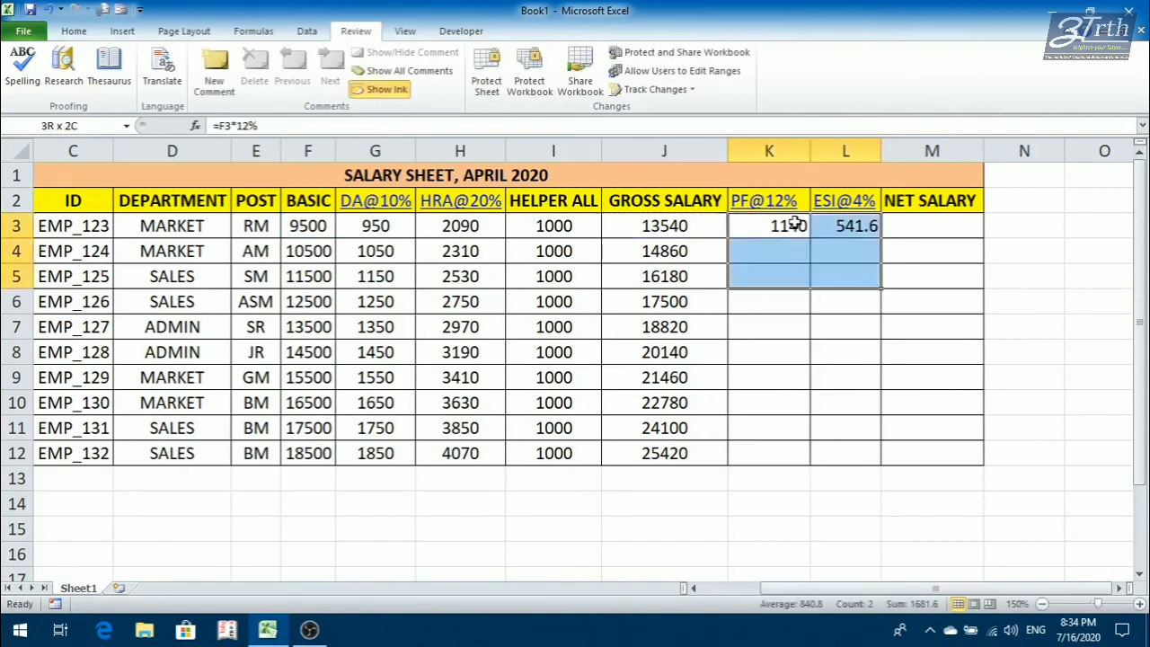
key(ctrl+d)
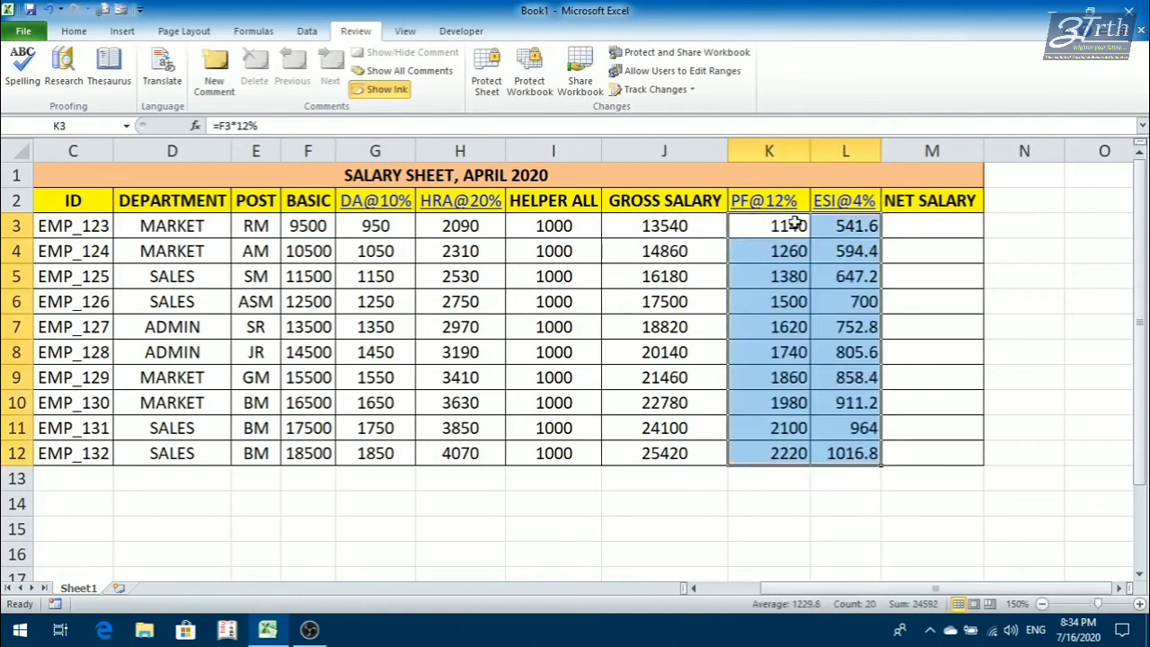
click(74, 31)
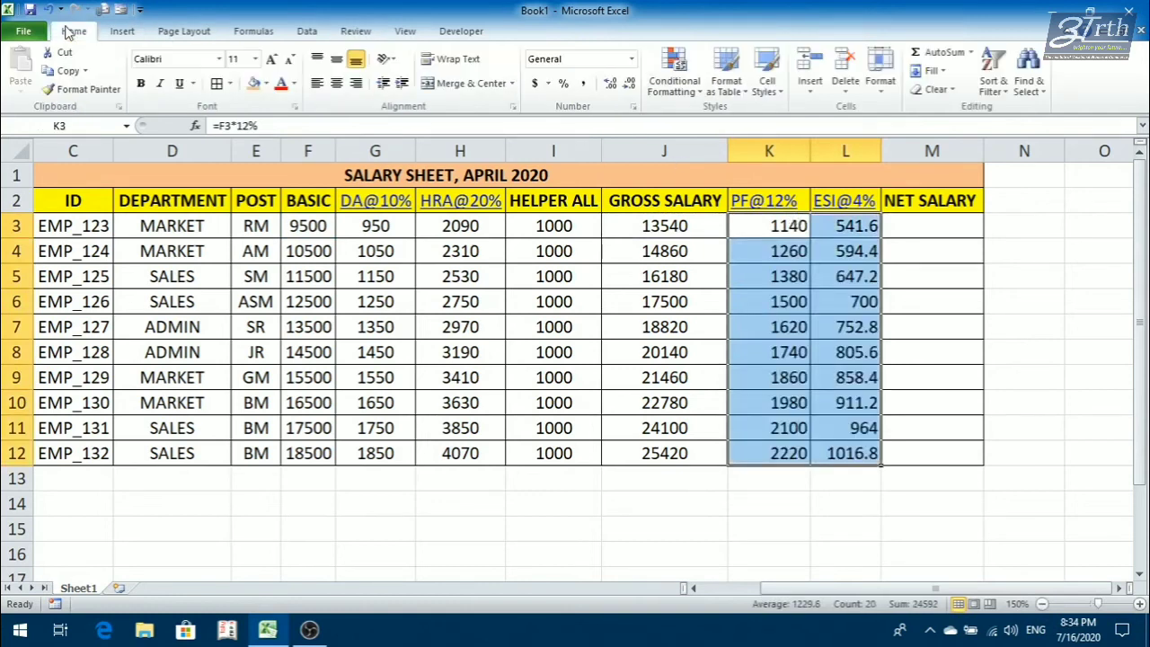
click(336, 83)
- Calculate the first employee's net salary in M3 with the formula =J3-K3-L3
click(922, 228)
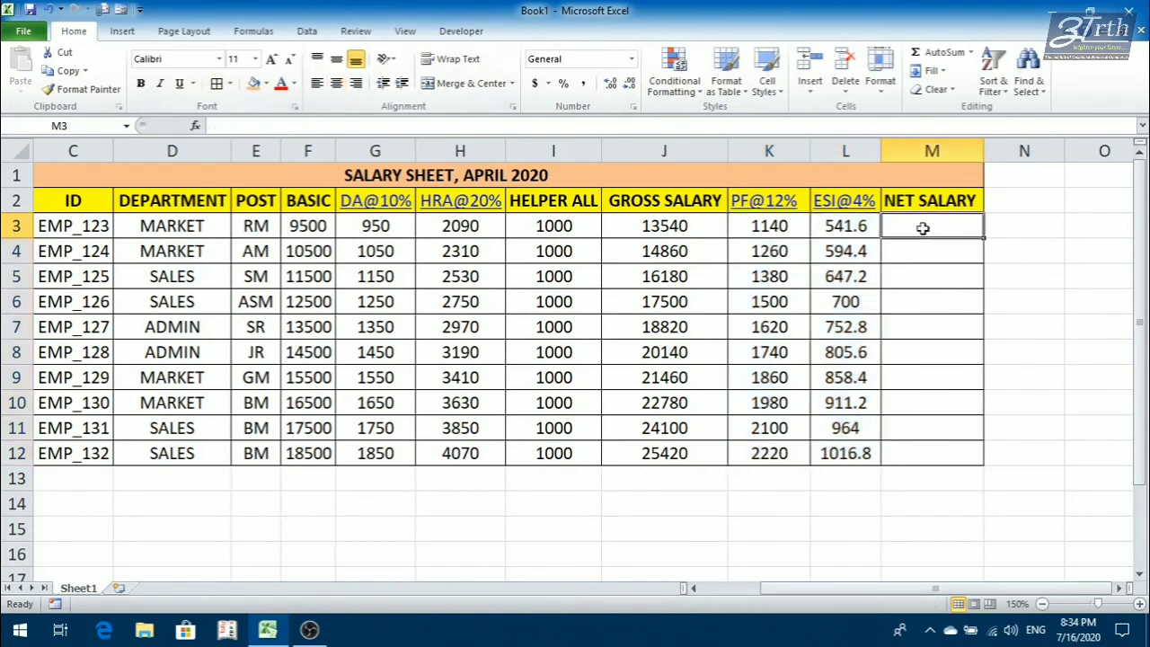
text(=)
key(Left)
key(Left)
key(Left)
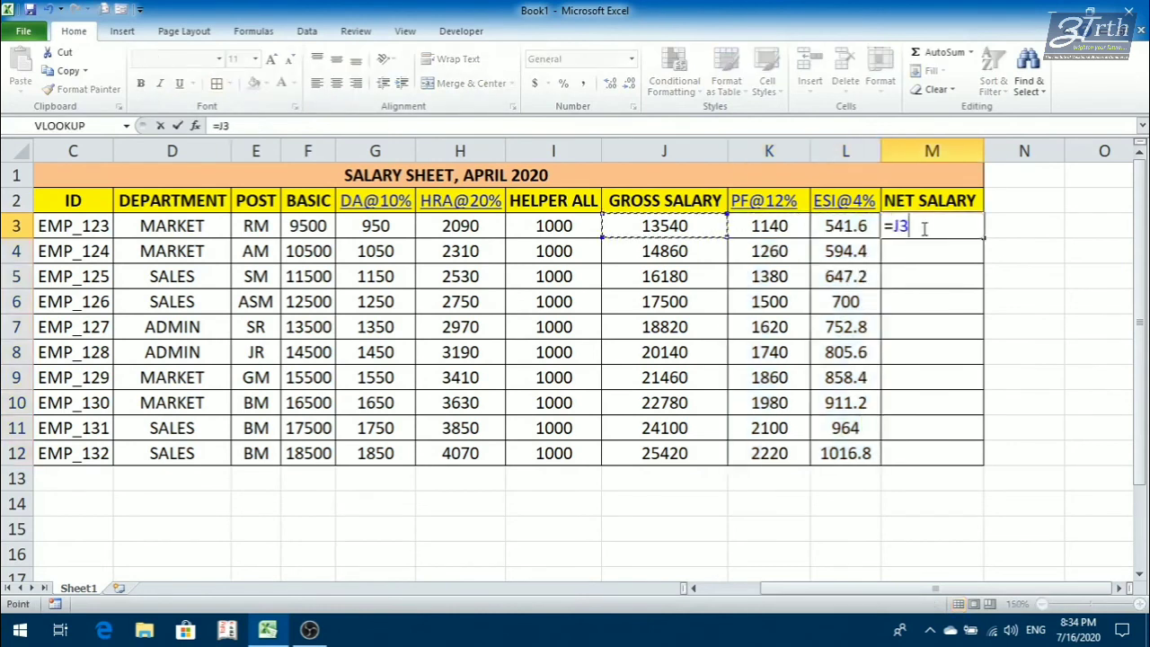
text(-)
key(Left)
key(Left)
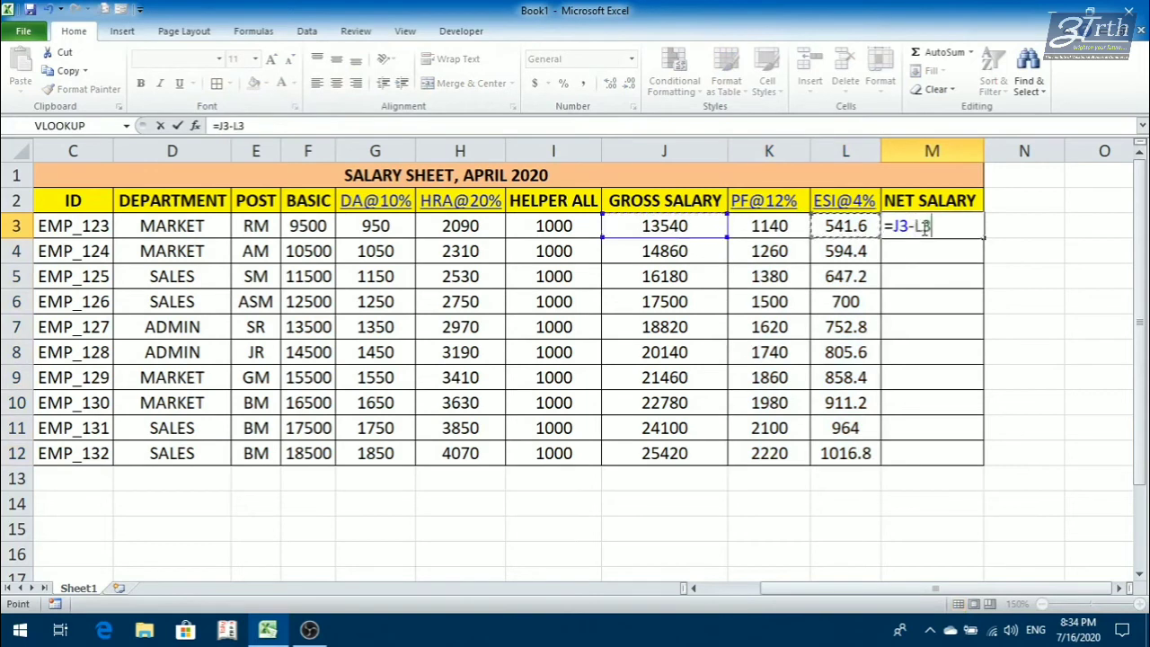
text(-)
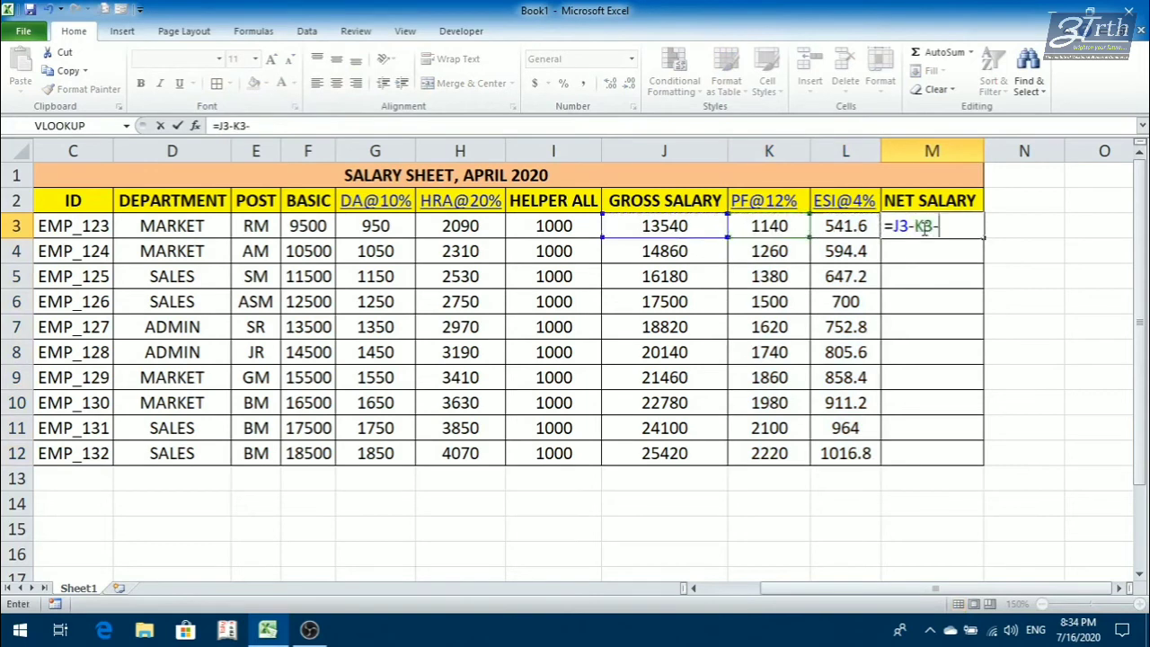
key(Left)
key(Return)
- Fill the net salary formula from M3 down through M12
click(922, 227)
key(shift+Down)
key(shift+Down)
key(shift+Down)
key(shift+Down)
key(shift+Down)
key(shift+Down)
key(shift+Down)
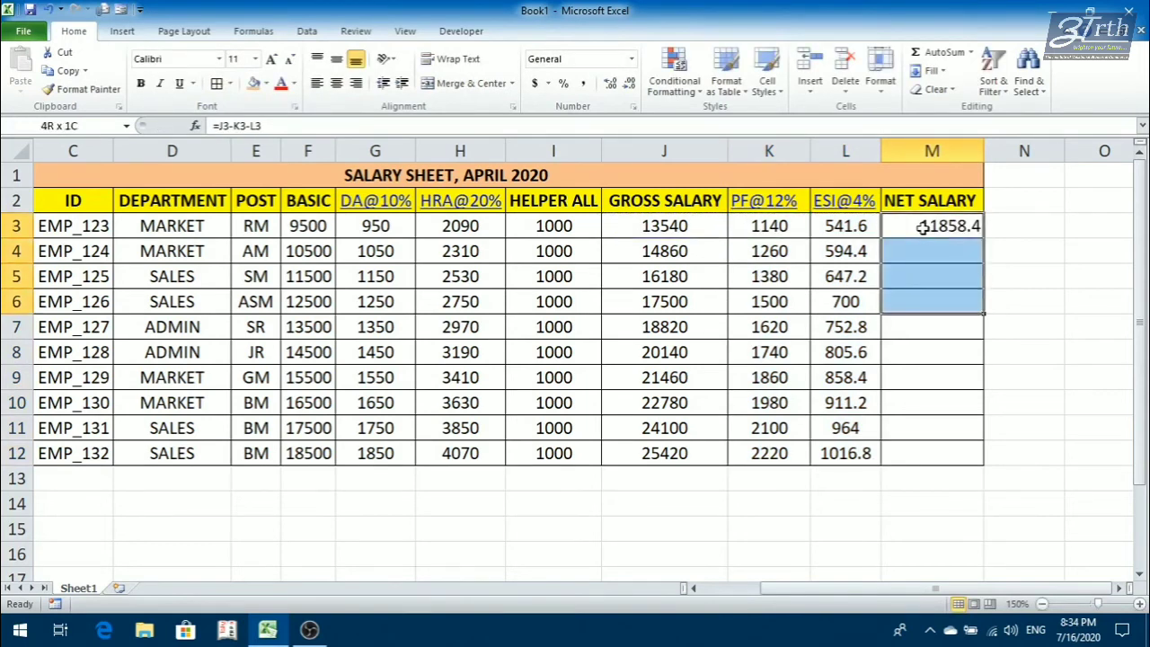
key(shift+Down)
key(shift+Down)
key(ctrl+d)
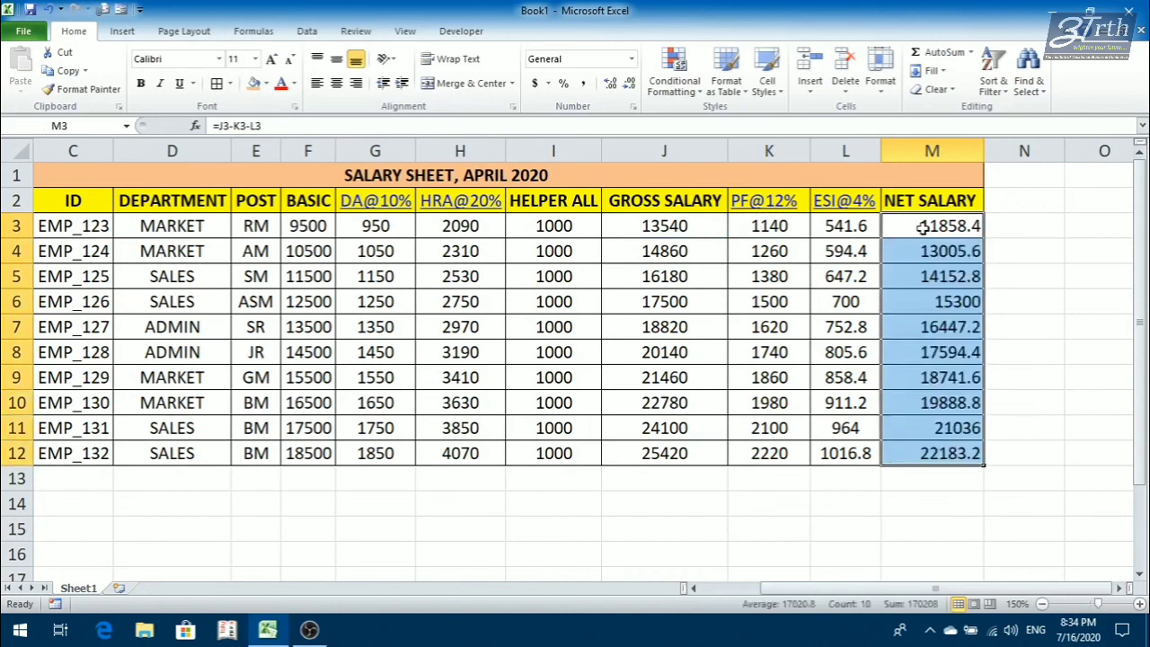
- Center the headers and values in F2:M12 horizontally
click(787, 307)
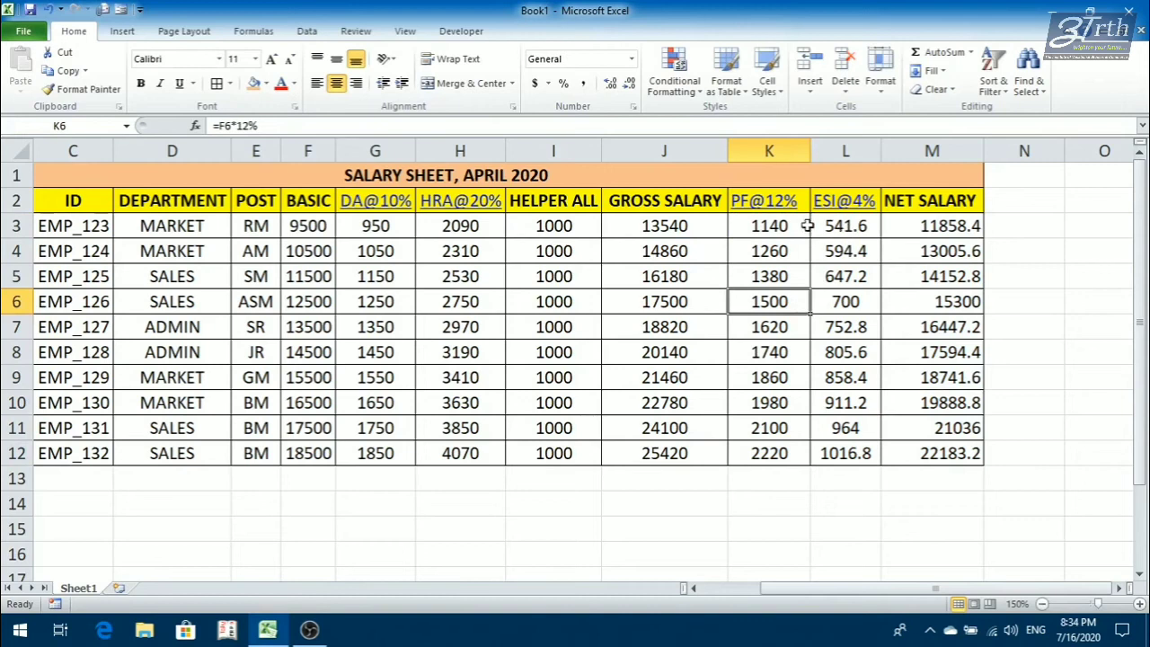
click(918, 224)
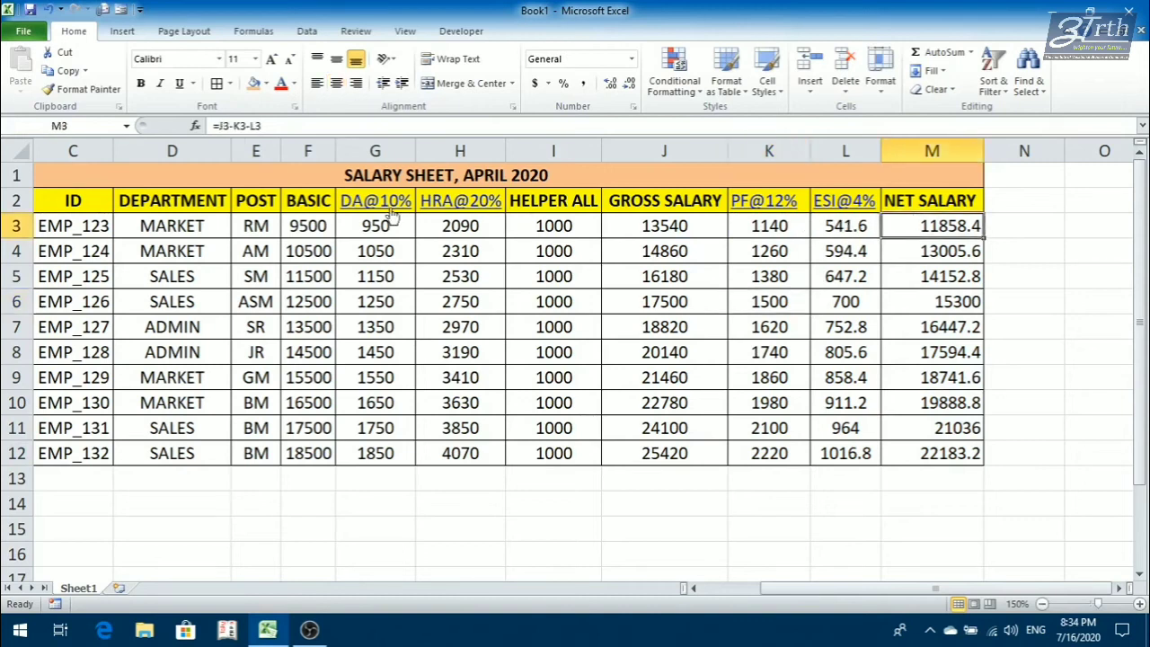
drag(314, 202, 925, 451)
click(341, 87)
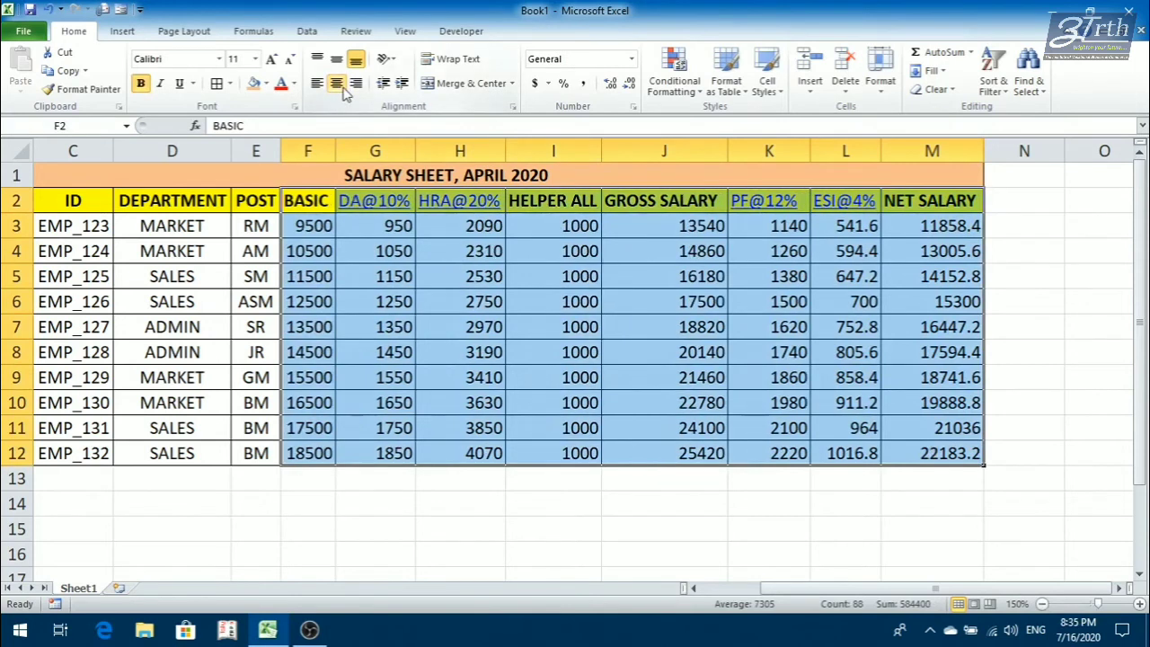
click(341, 87)
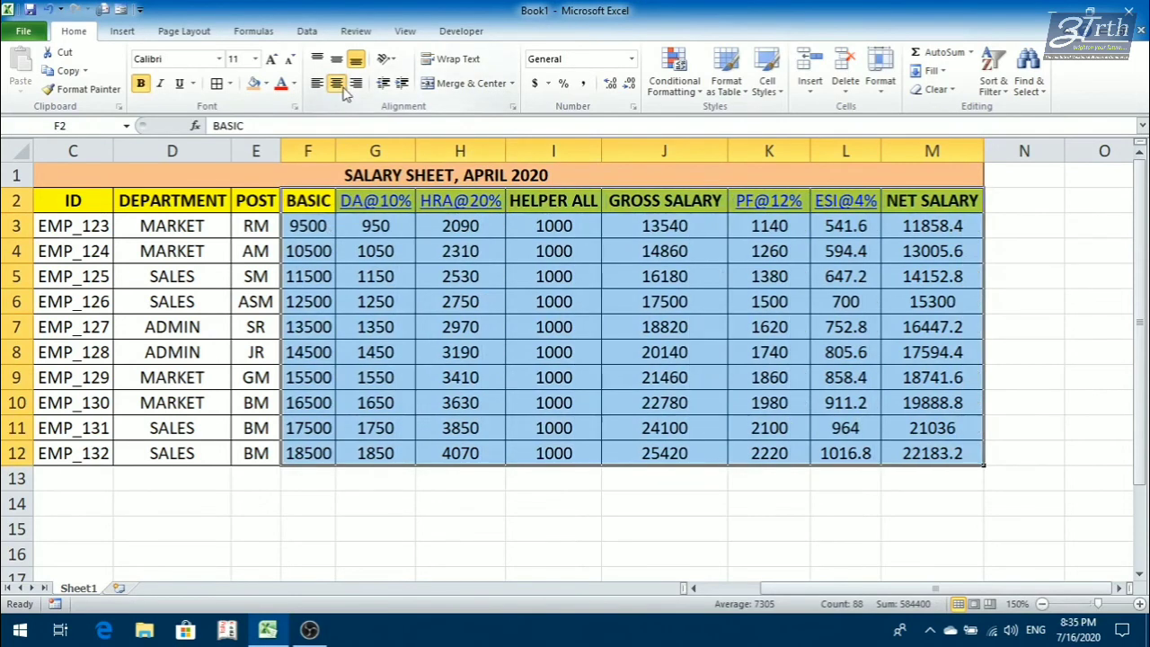
- Format the ESI and net salary values in L3:M12 to show no decimal places
click(850, 300)
click(848, 225)
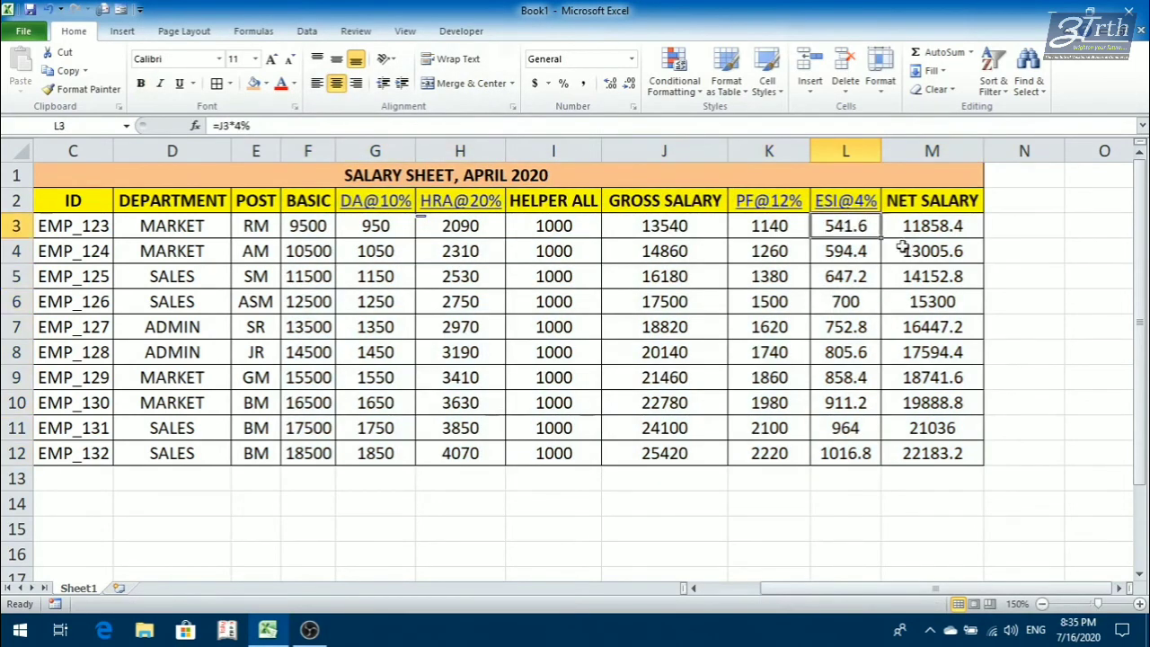
drag(901, 246, 963, 445)
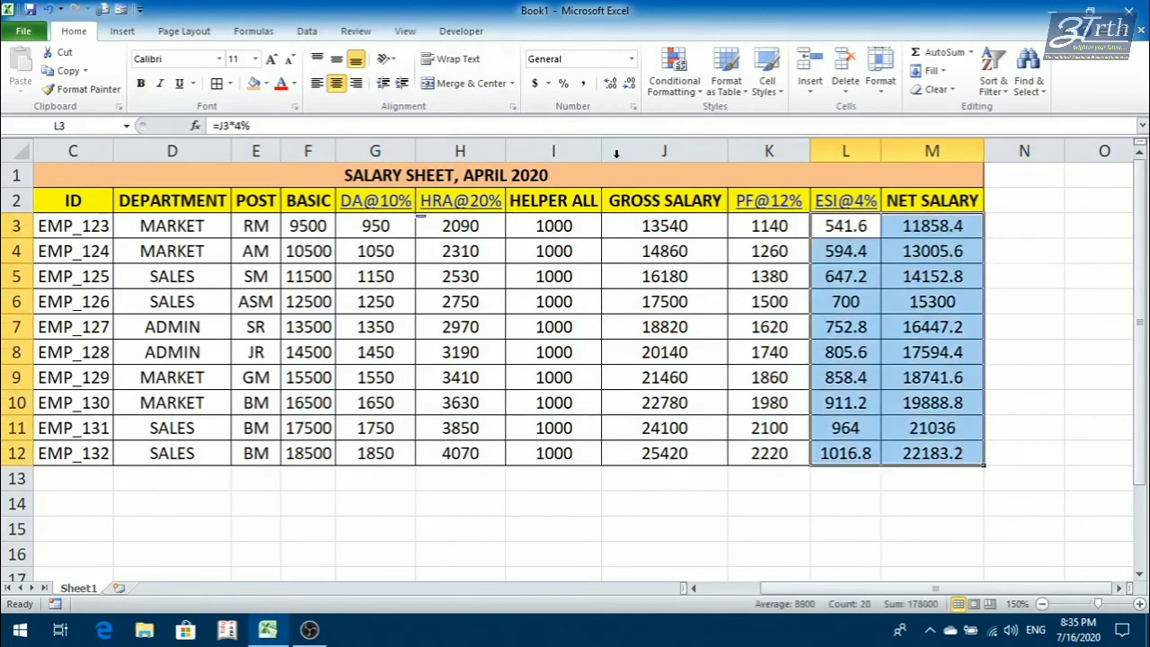
click(609, 84)
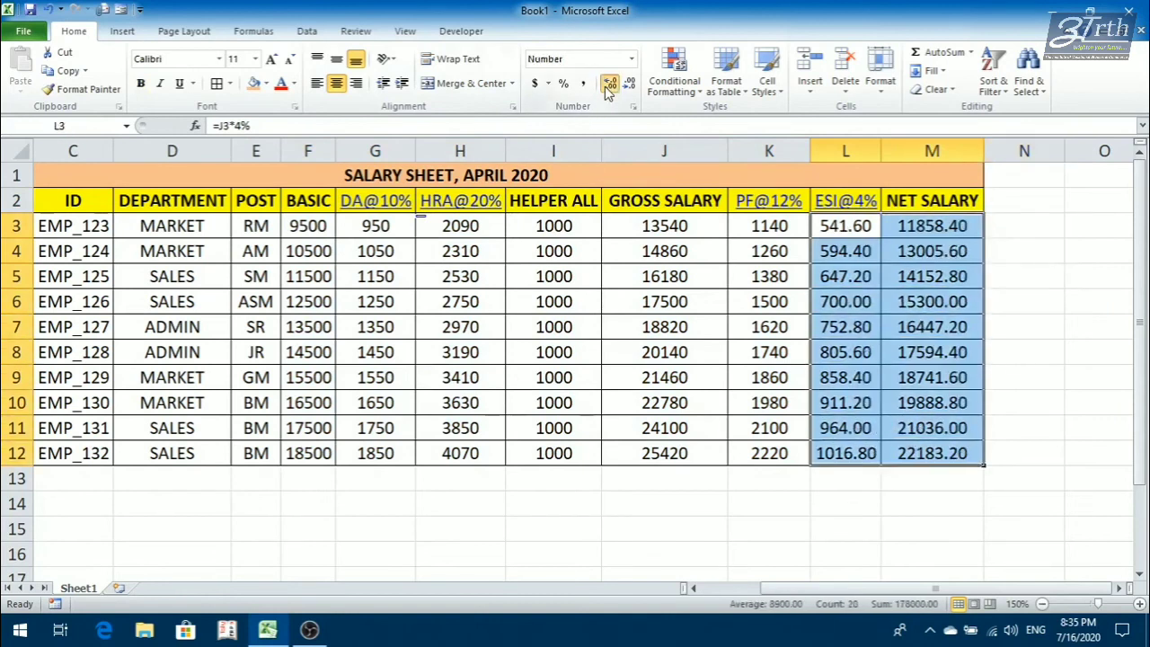
click(609, 84)
click(630, 84)
click(630, 85)
click(630, 85)
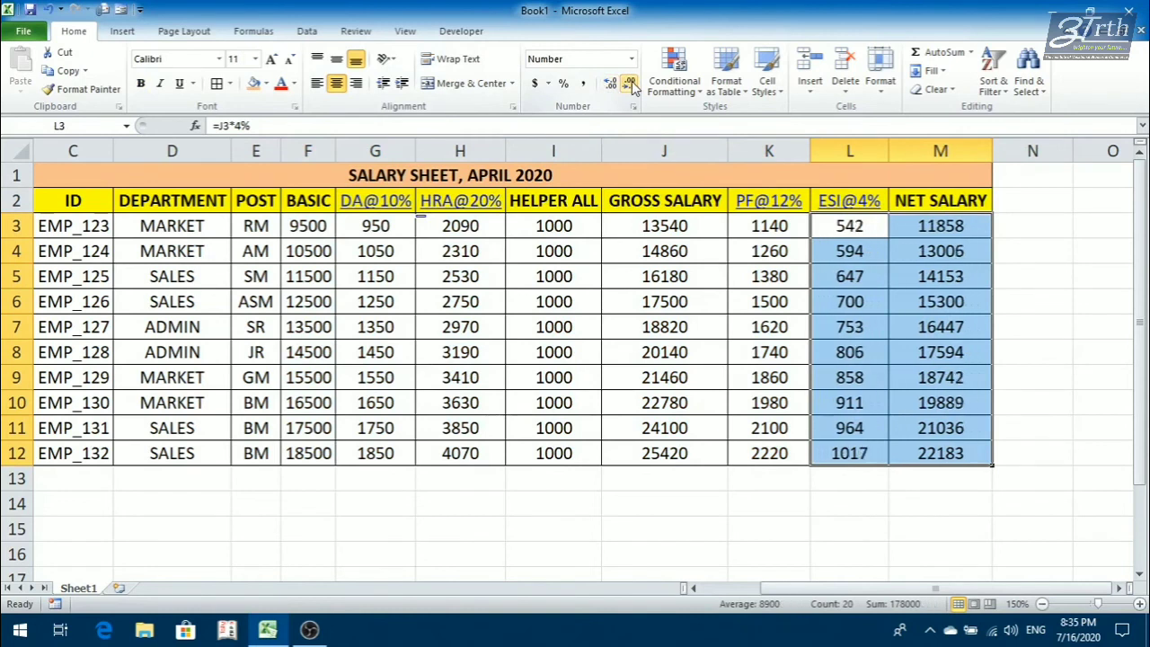
click(950, 249)
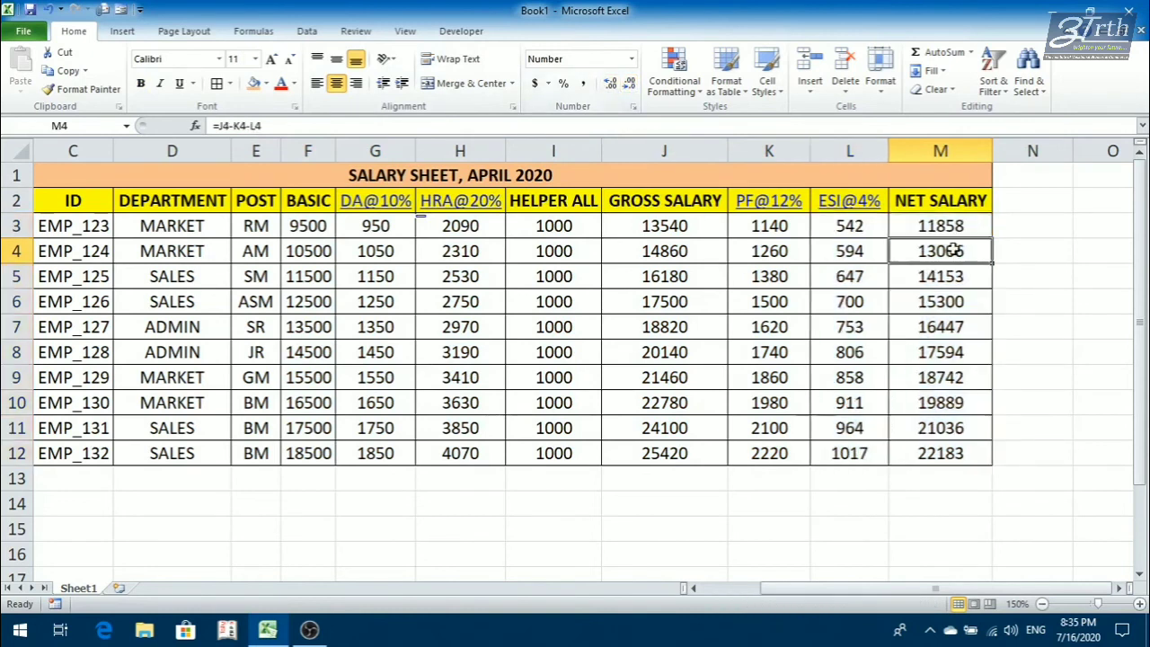
- Autofit the column widths of the whole salary table
click(623, 294)
key(ctrl+a)
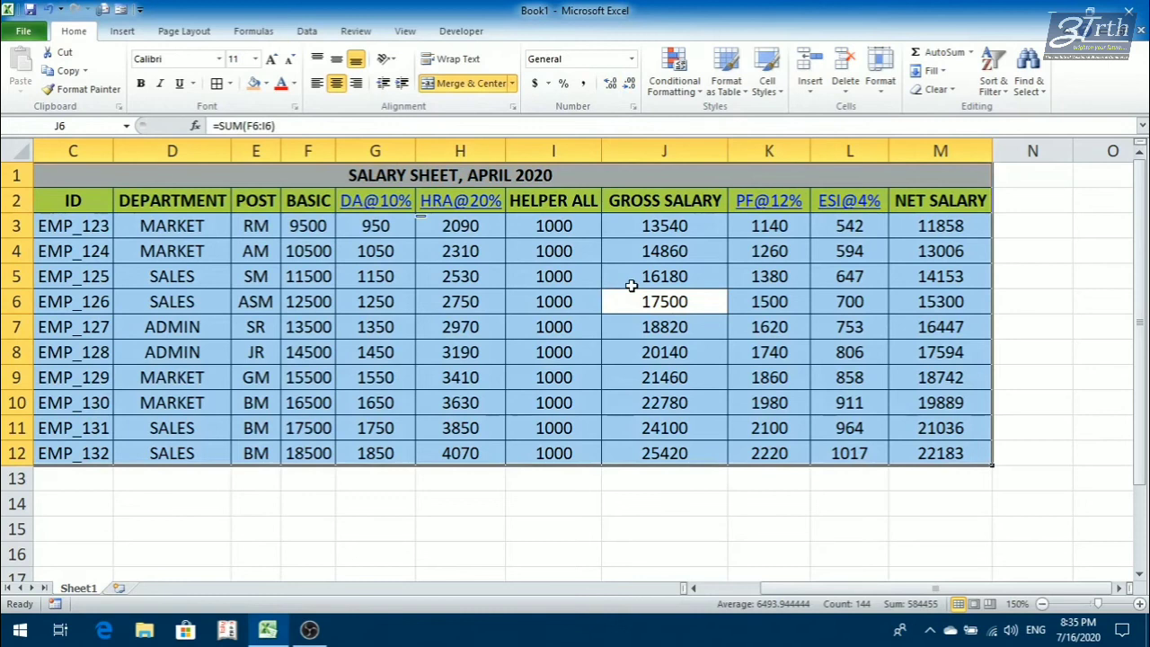
key(alt+h)
key(o)
key(i)
click(881, 286)
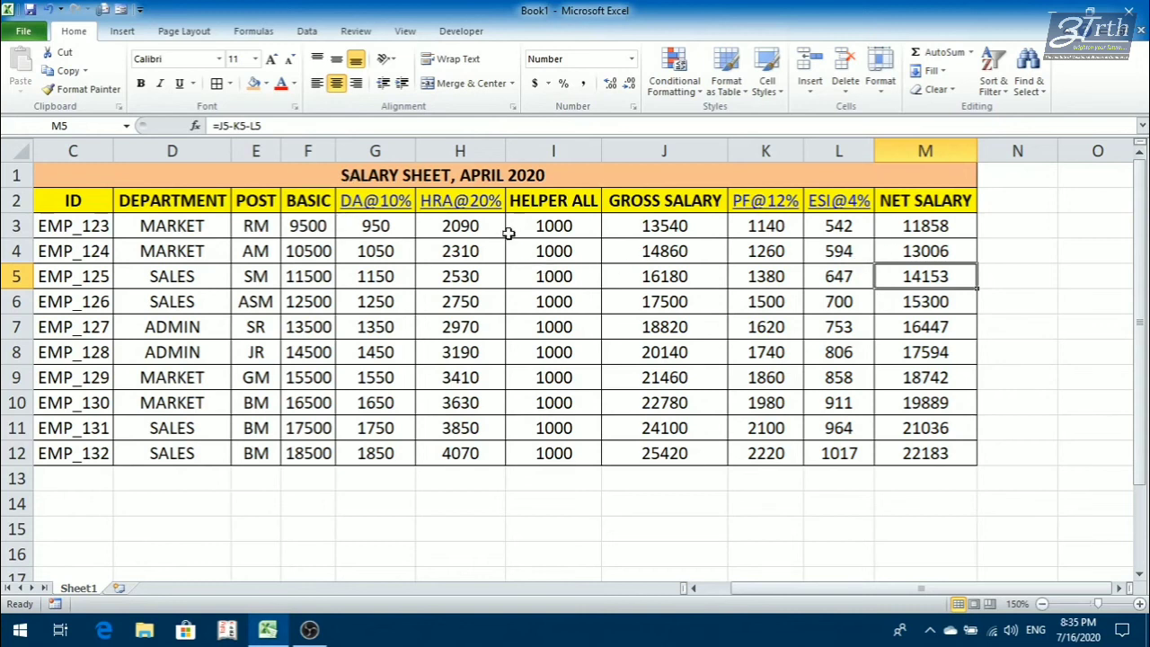
- Middle-align header row 2 and make all of its headings bold
click(393, 232)
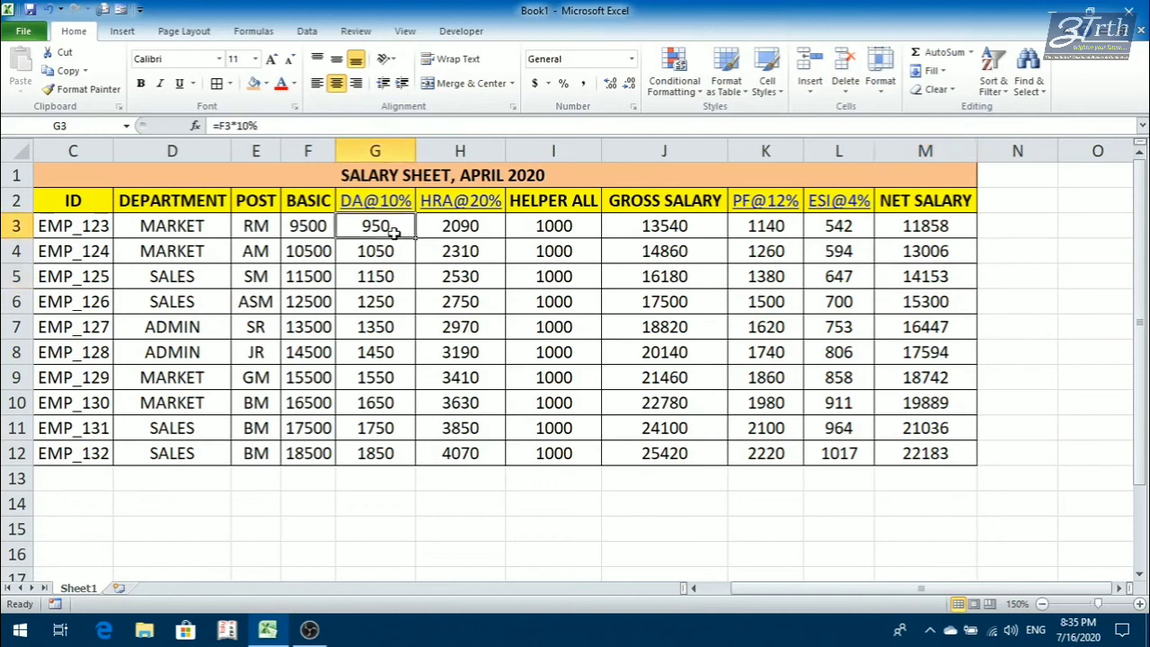
click(438, 233)
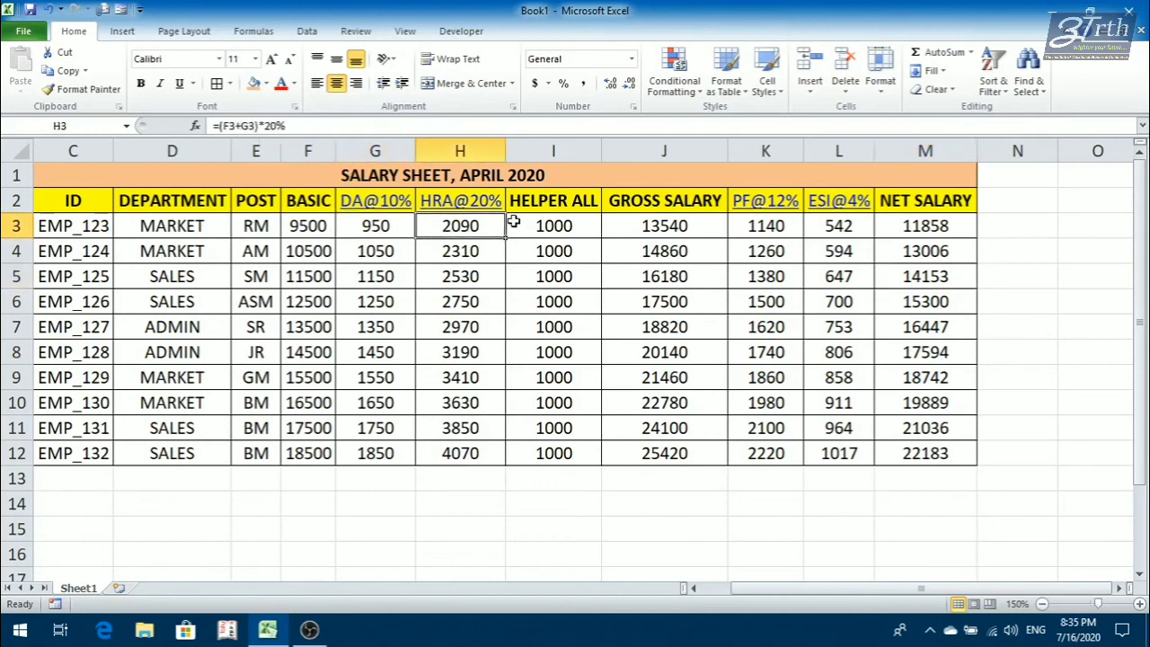
click(21, 199)
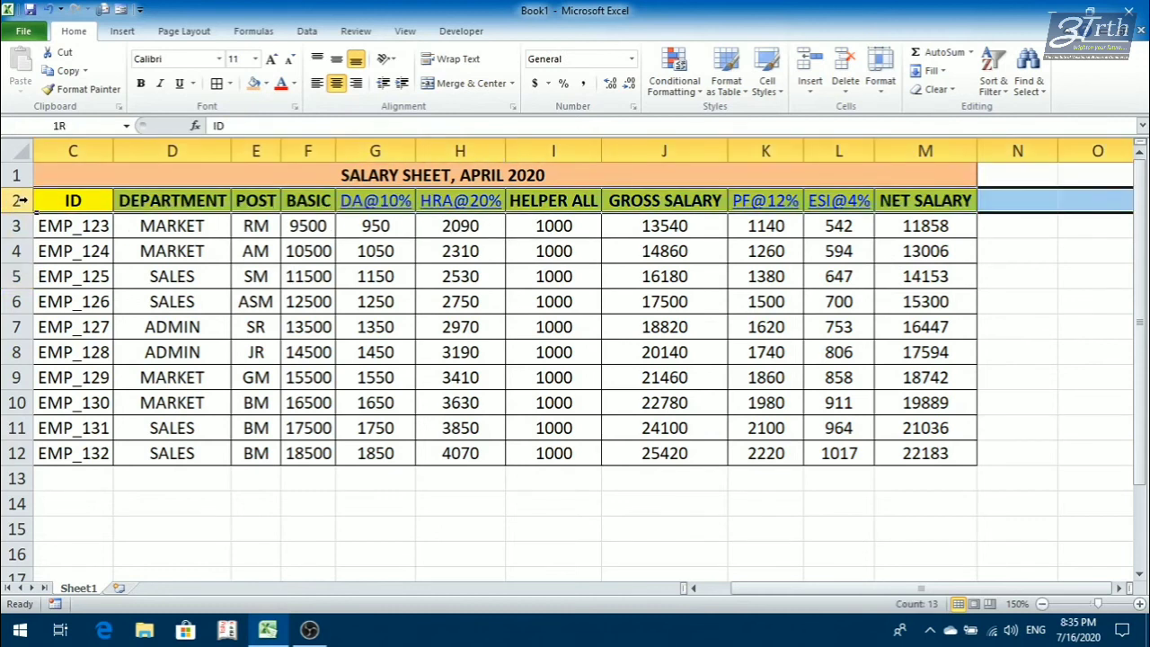
key(ctrl+b)
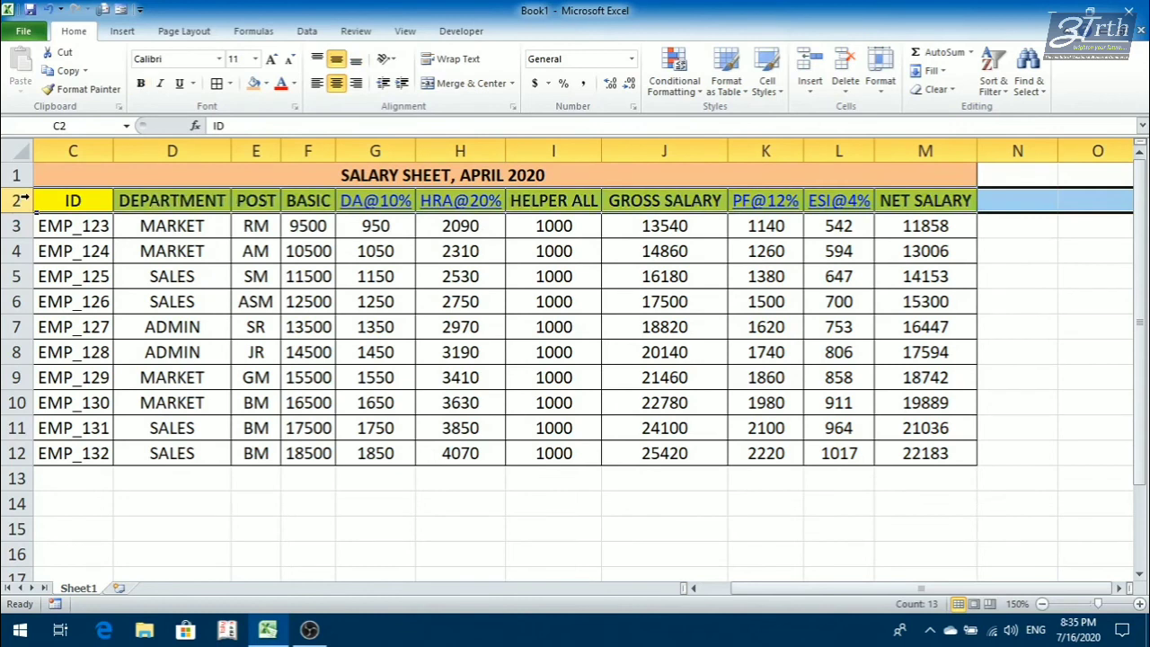
click(141, 84)
click(478, 352)
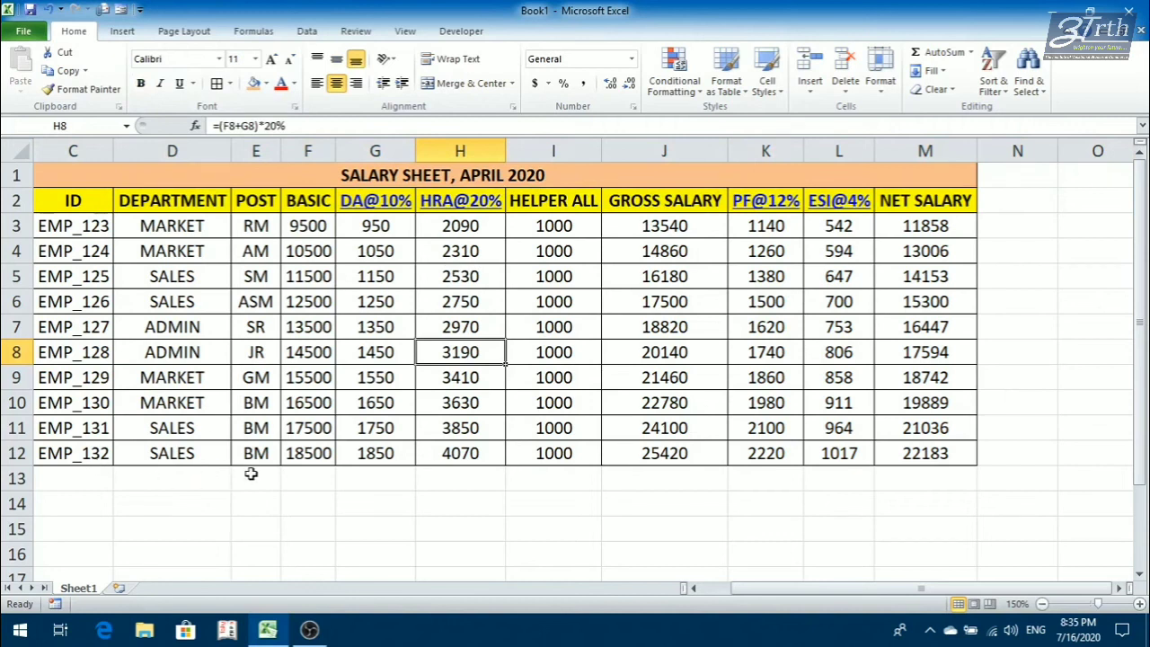
- Enter the label TOTAL in E13 and autofit the width of column E
click(251, 476)
text(TOTAL)
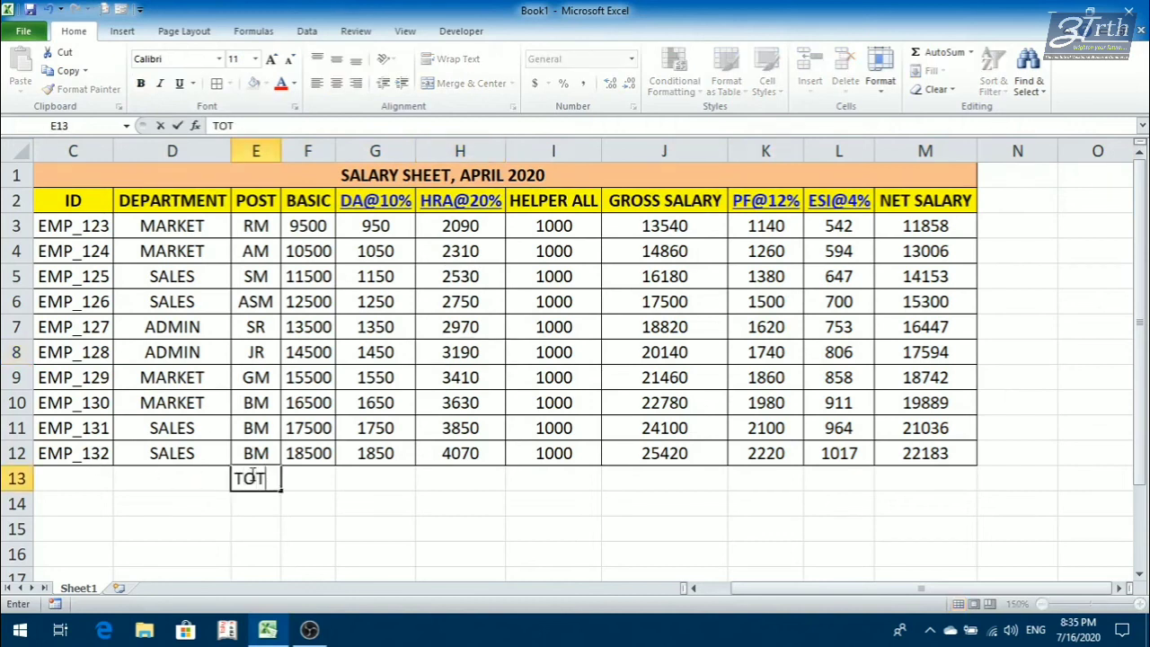
key(Return)
click(252, 477)
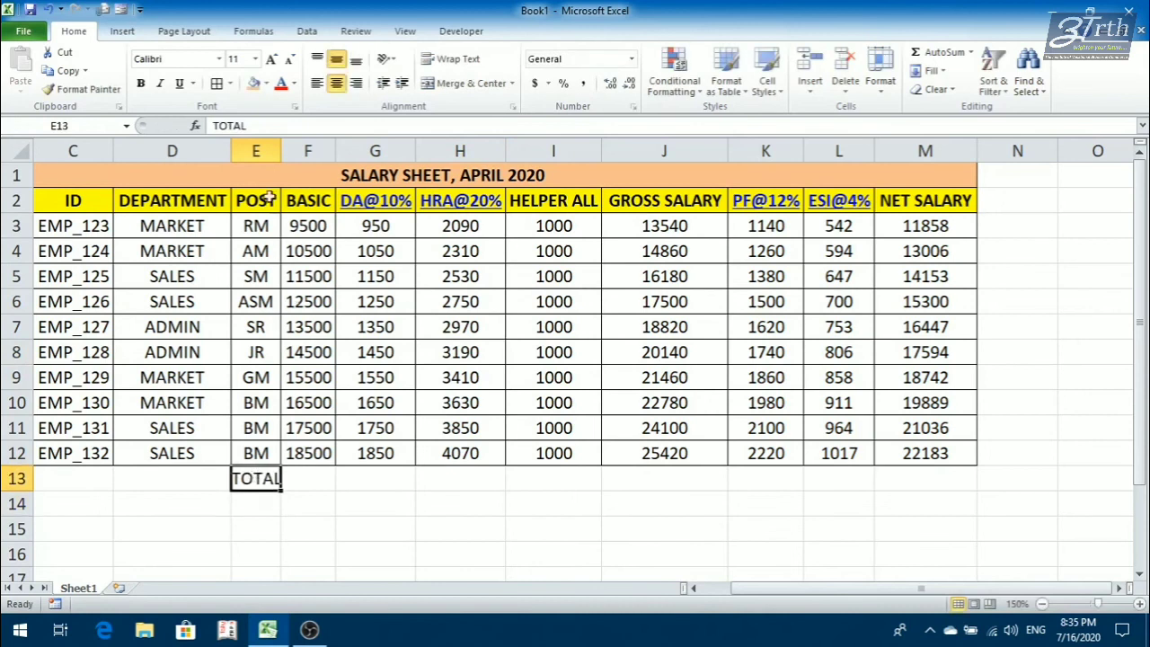
double_click(281, 151)
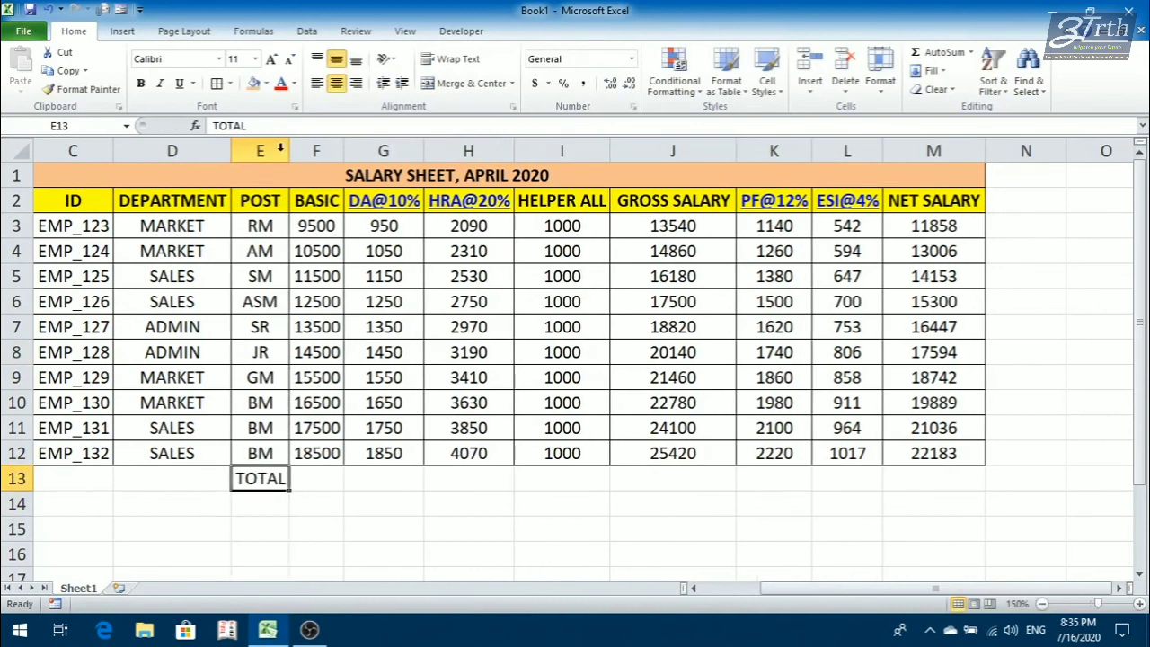
- Total the BASIC column in F13 with the formula =SUM(F3:F12)
click(315, 478)
text(=SUM()
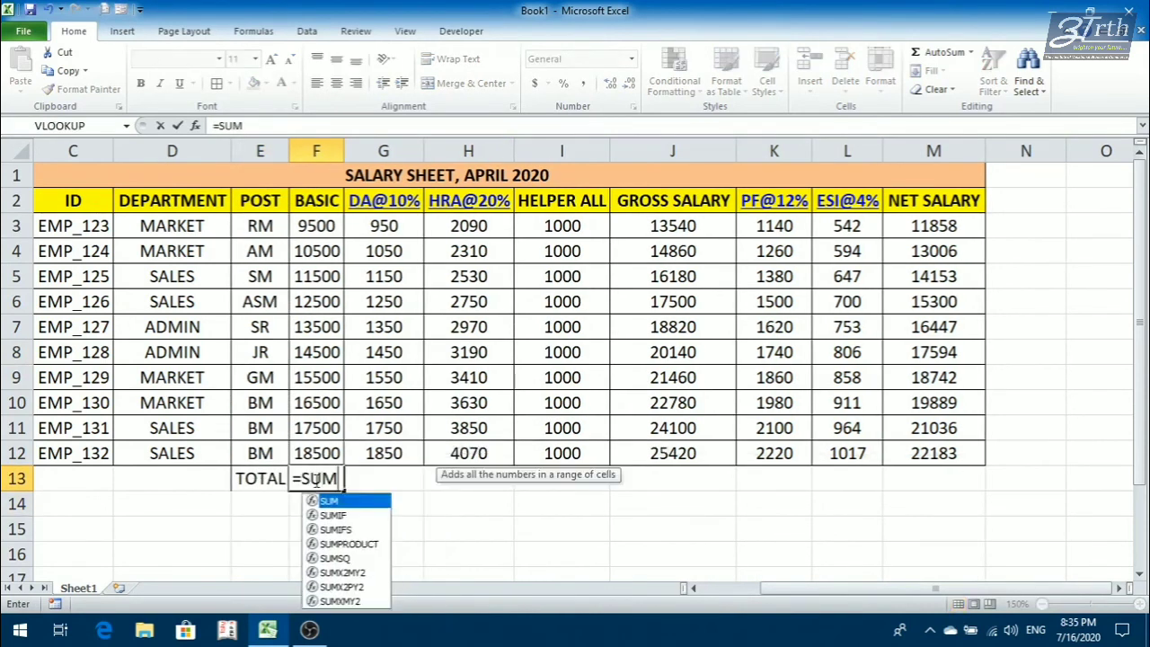
key(Up)
key(Up)
key(Up)
key(Up)
key(Up)
key(Up)
key(Up)
key(Up)
key(Up)
key(Up)
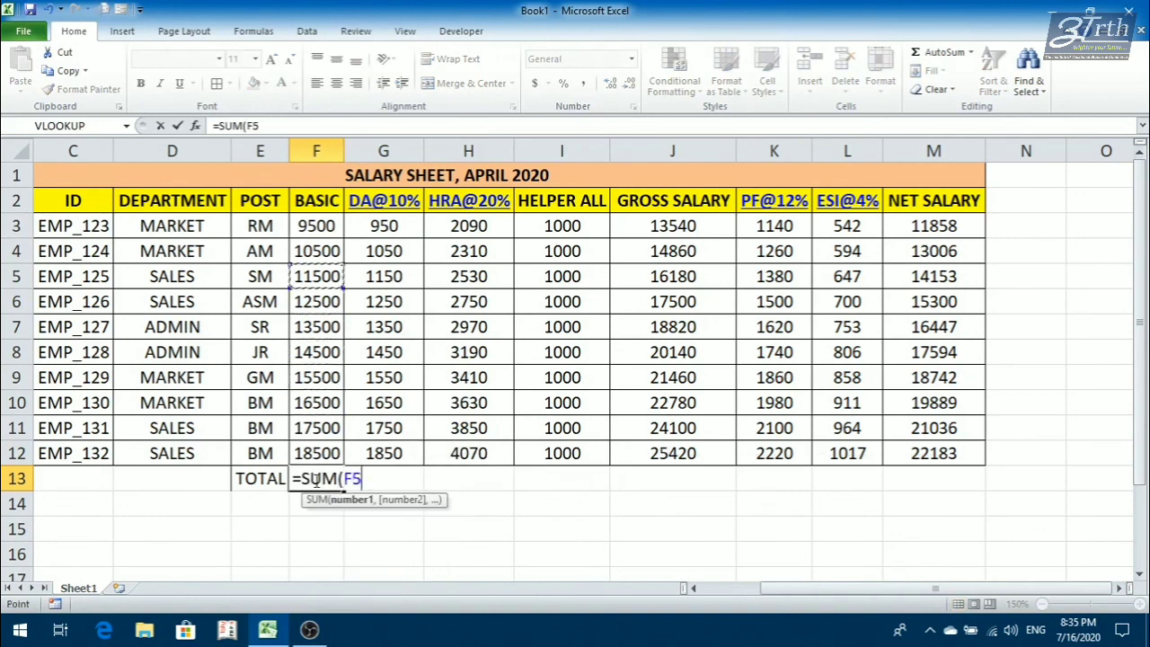
key(shift+Down)
key(shift+Down)
key(shift+Down)
key(shift+Down)
key(shift+Down)
key(shift+Down)
key(shift+Down)
key(shift+Down)
key(shift+Down)
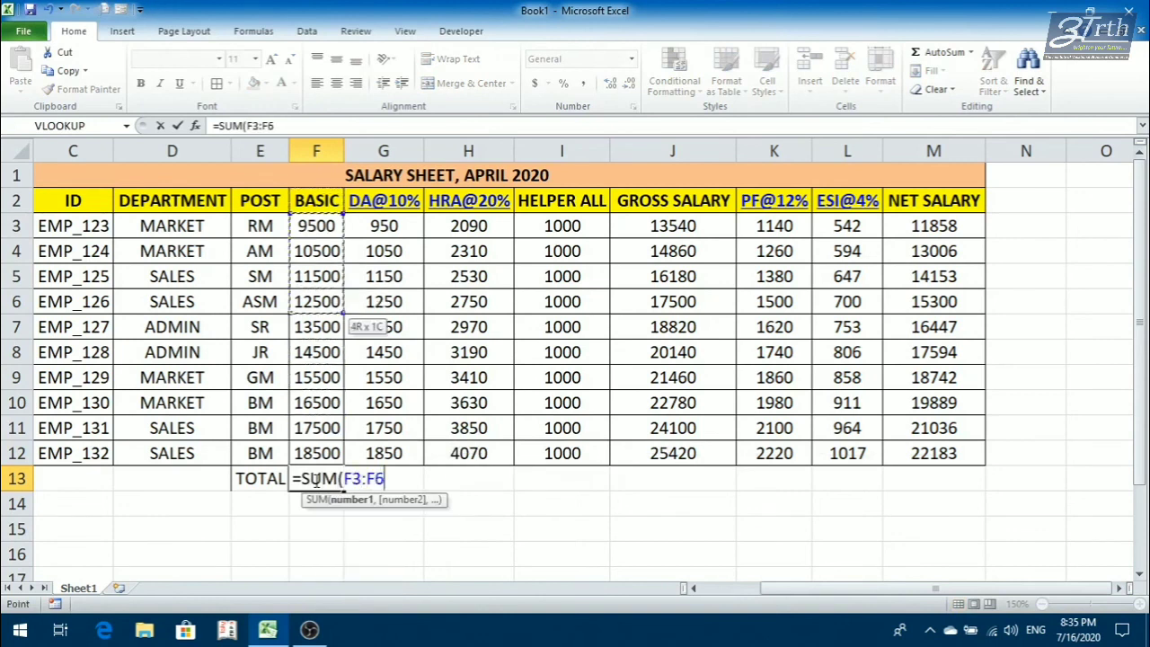
key(Return)
- Copy the total formula from F13 into G13:M13 and center the pasted totals
click(314, 479)
key(ctrl+c)
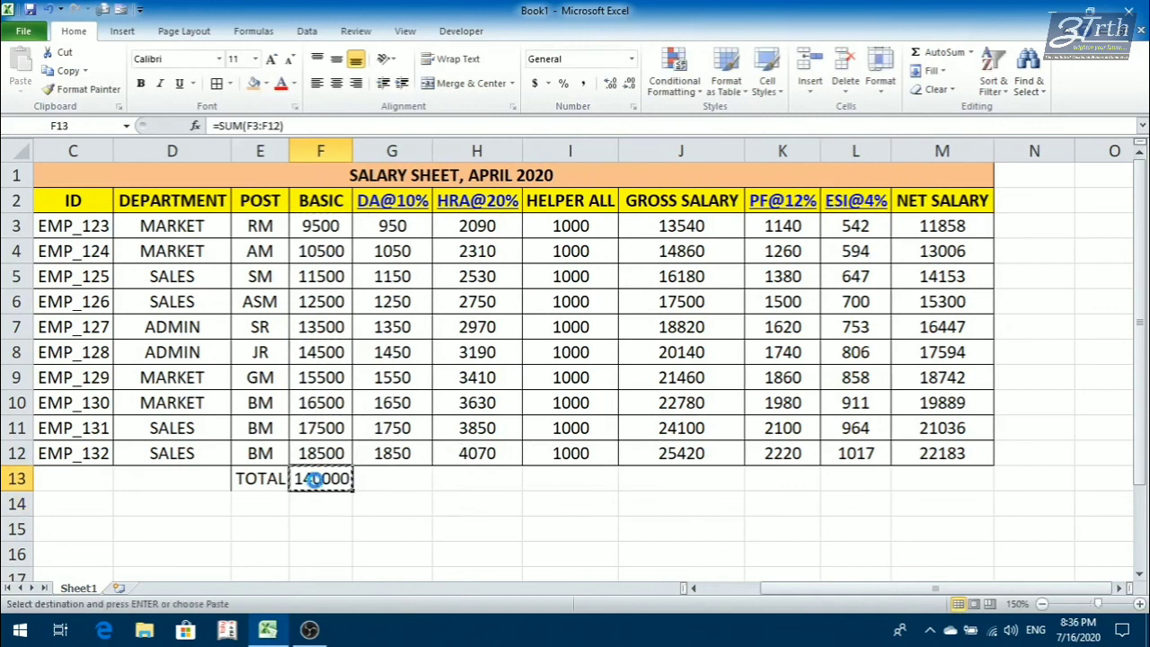
key(Right)
key(shift+Right)
key(shift+Right)
key(shift+Right)
key(shift+Right)
key(shift+Right)
key(shift+Right)
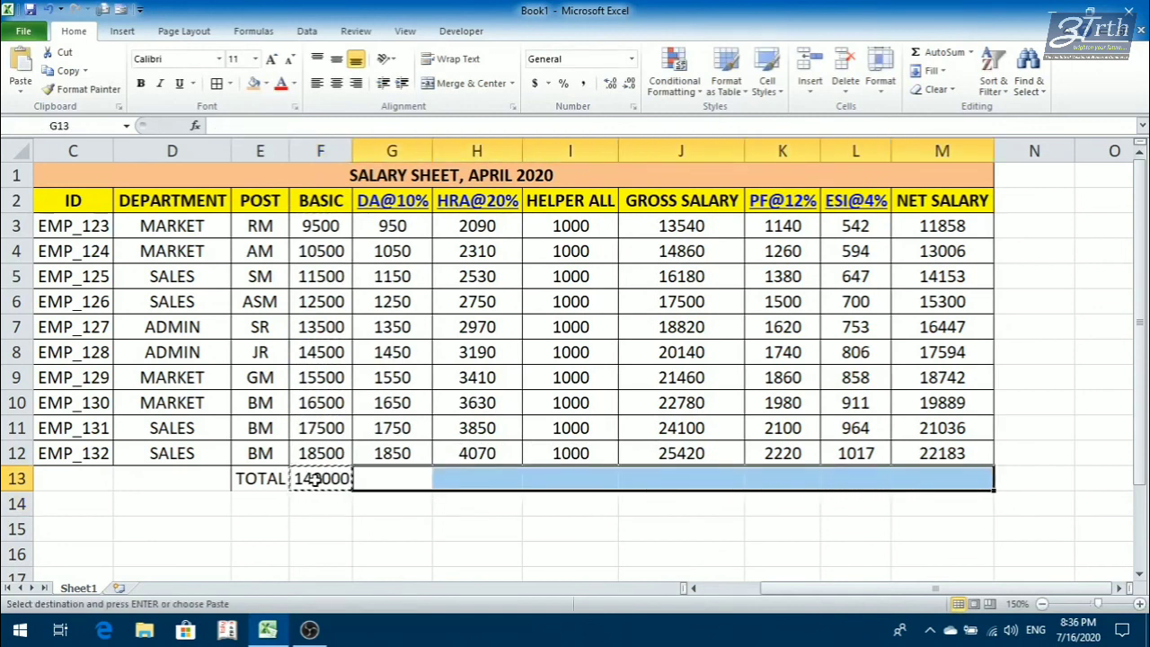
key(ctrl+v)
key(Escape)
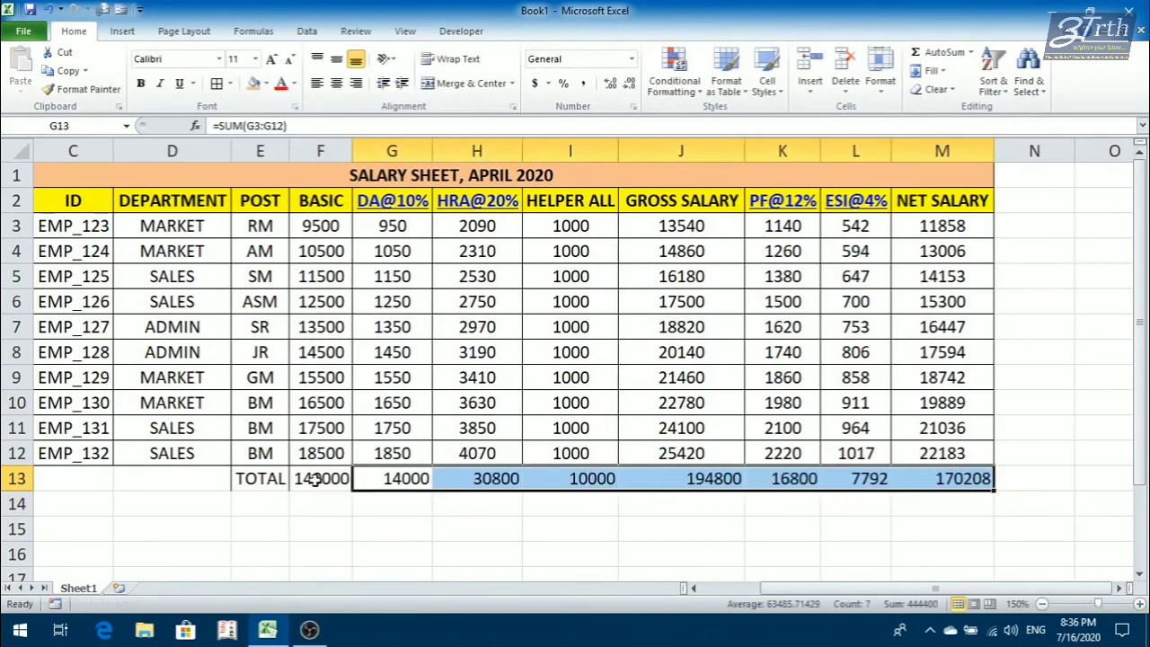
click(336, 82)
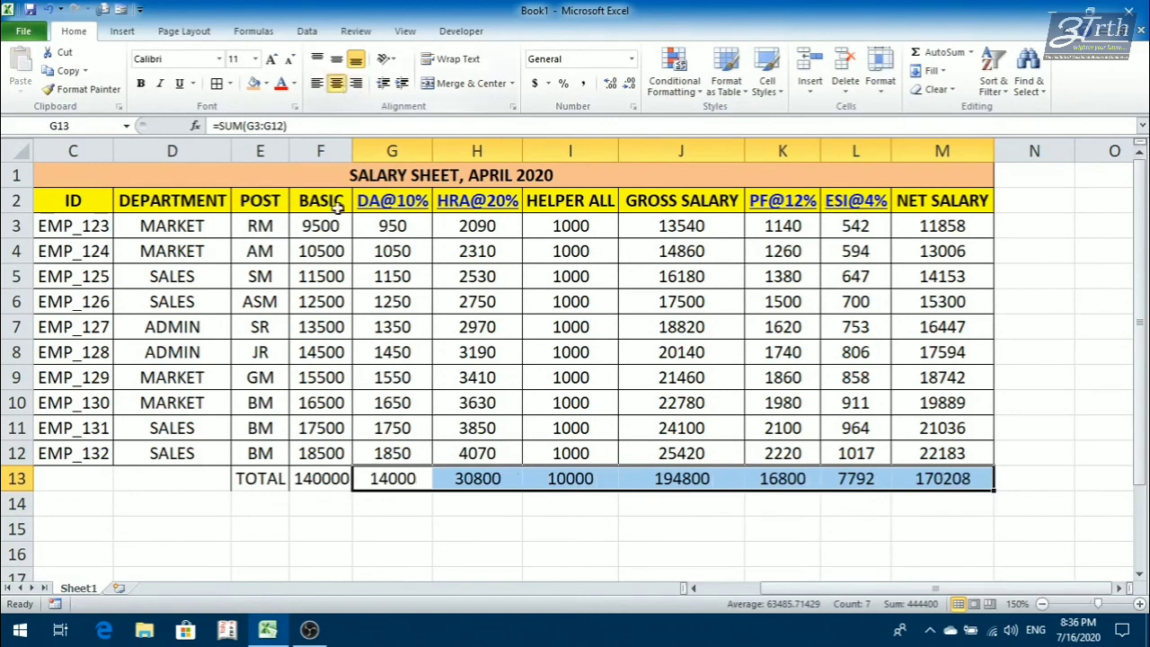
- Apply borders to the whole salary table, including total row 13
click(339, 323)
key(ctrl+a)
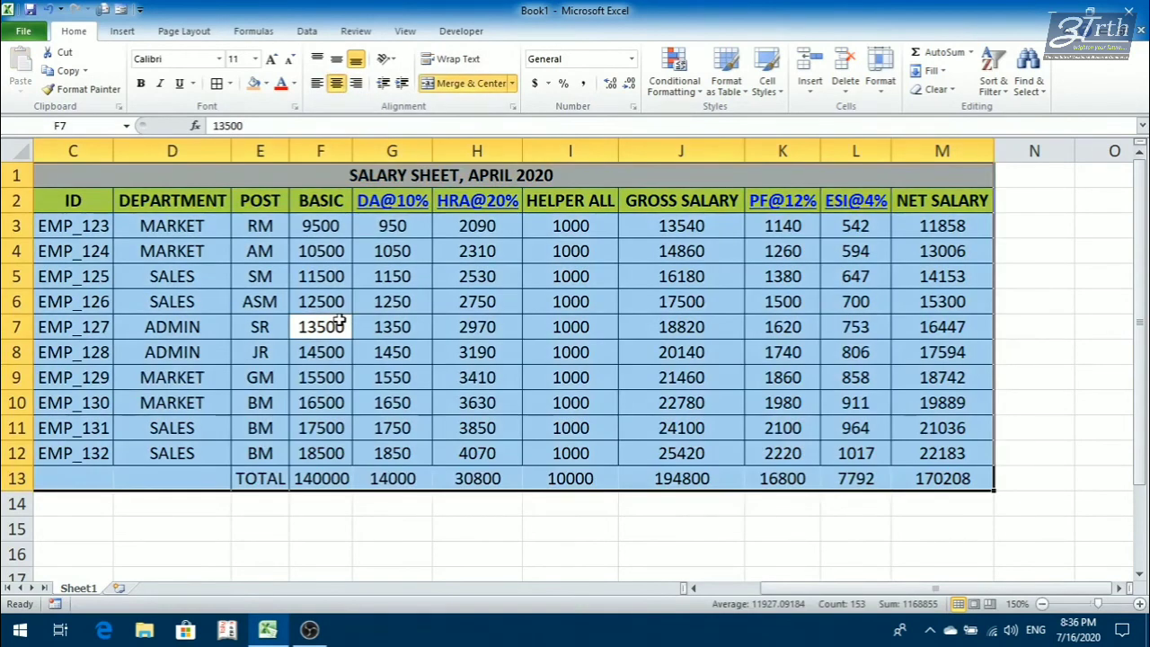
click(476, 400)
- Middle-align the total row E13:M13 and make it bold
click(265, 478)
shift+click(947, 479)
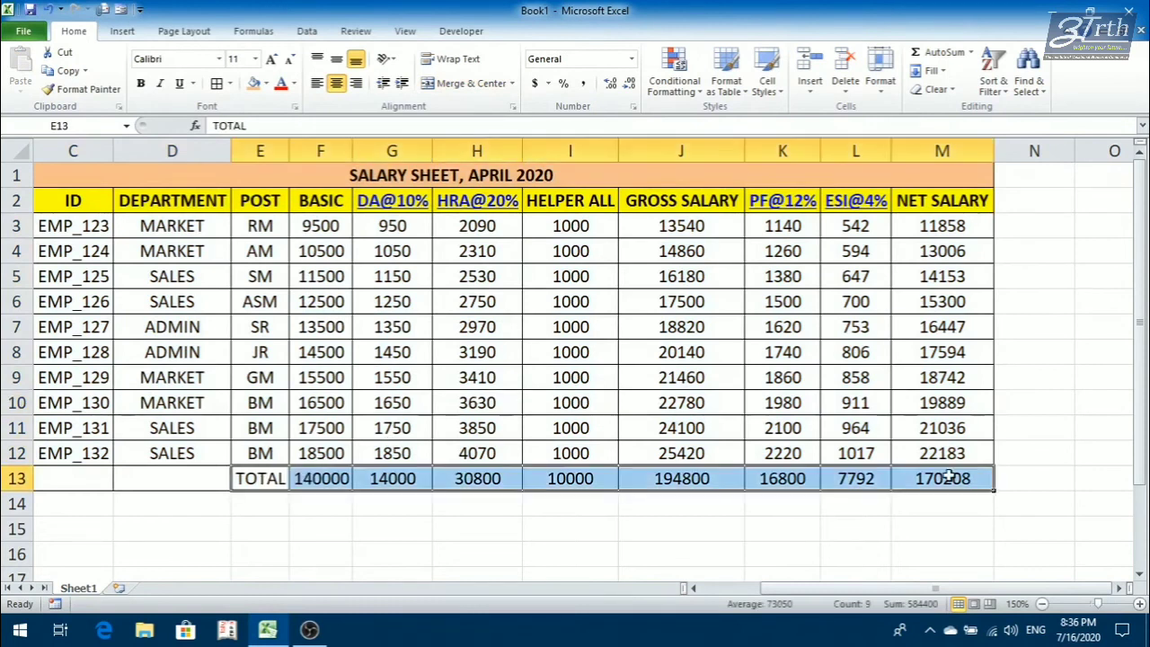
click(336, 59)
click(140, 83)
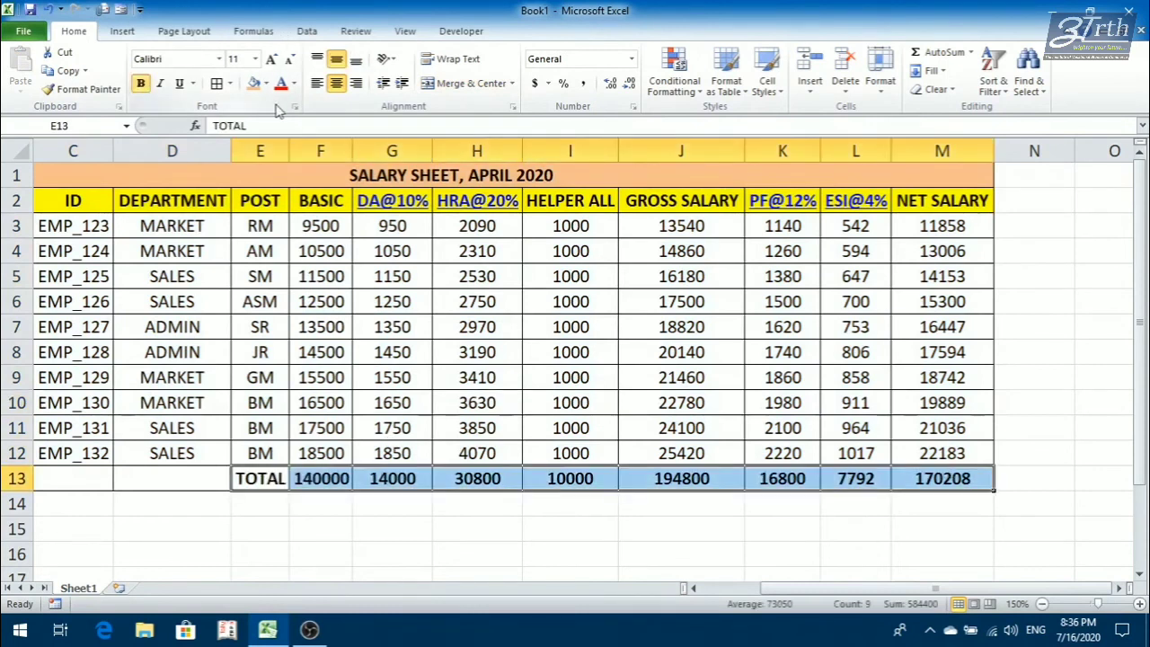
- Fill the total row E13:M13 with olive green
click(266, 82)
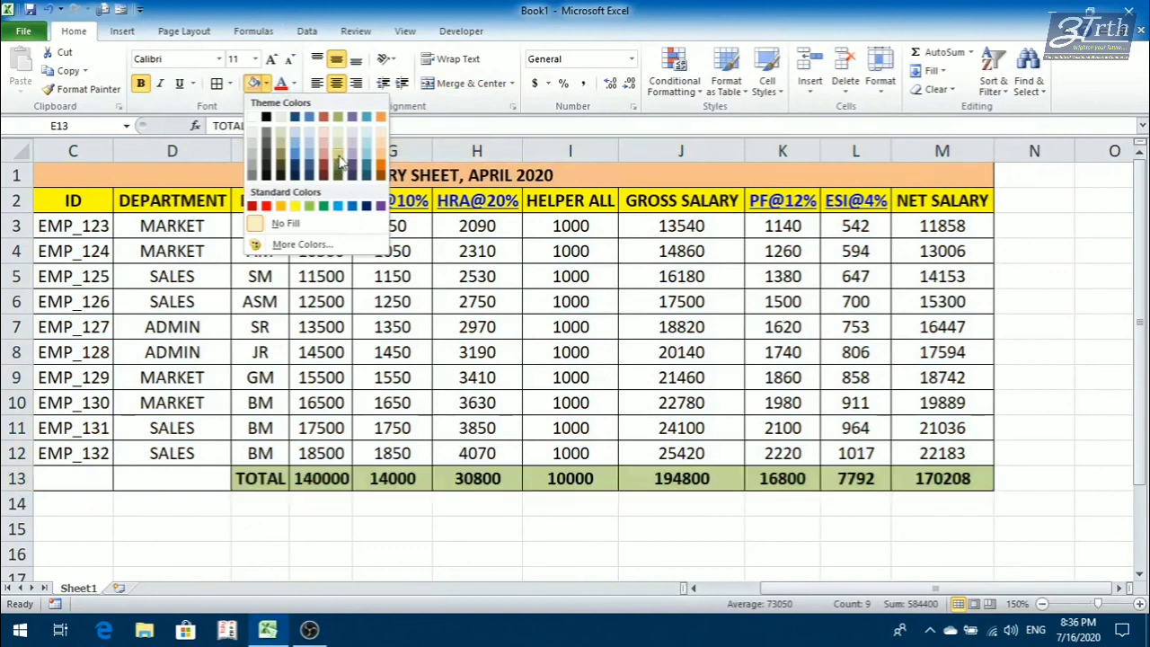
click(338, 135)
click(585, 335)
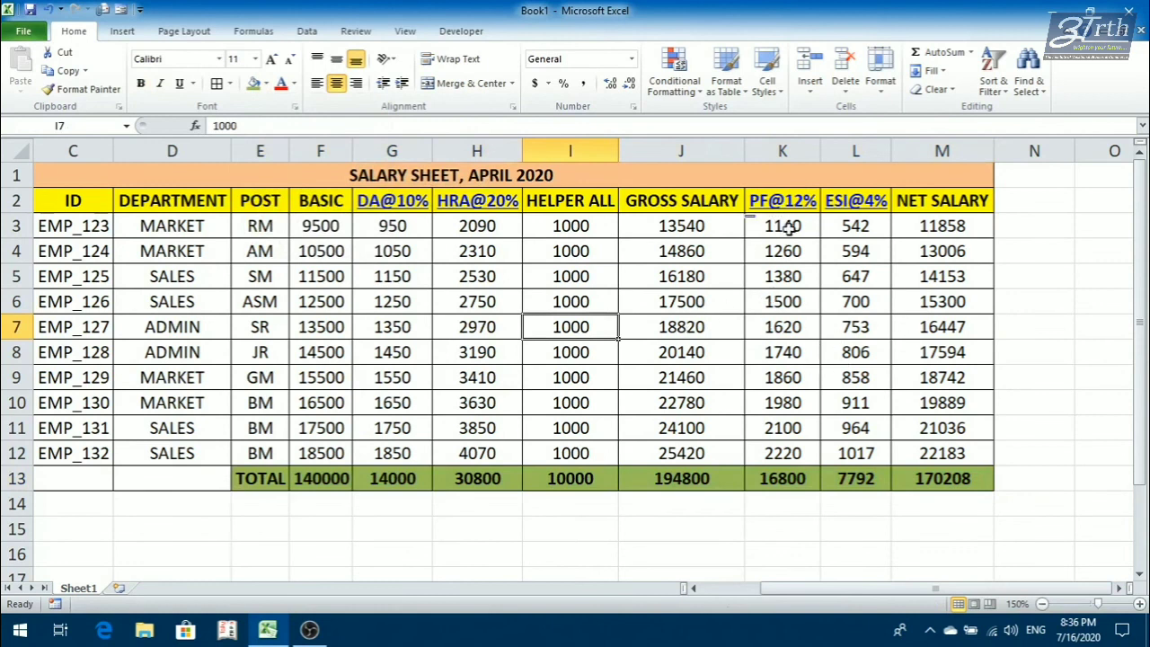
drag(787, 227, 855, 453)
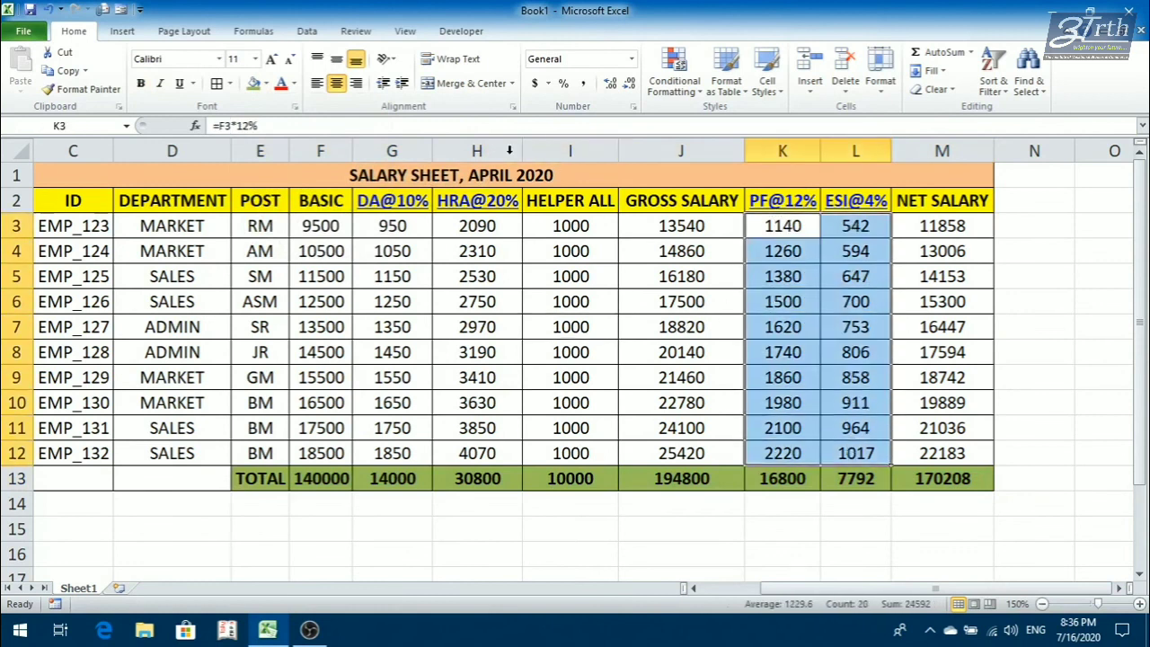
click(266, 84)
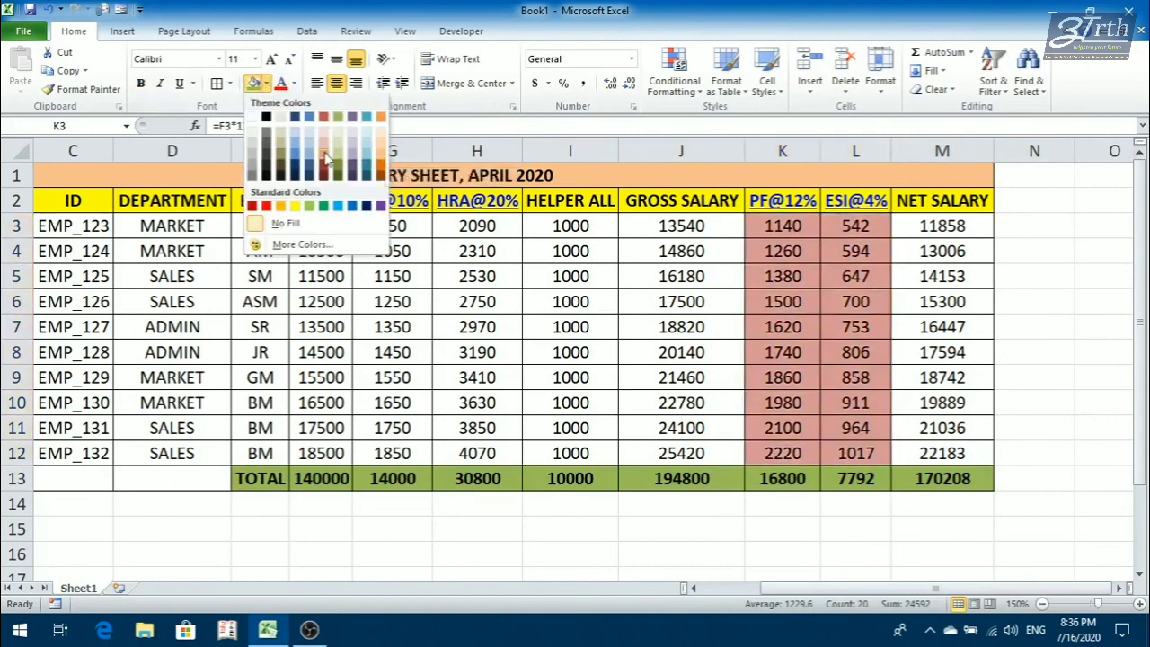
click(903, 303)
click(589, 332)
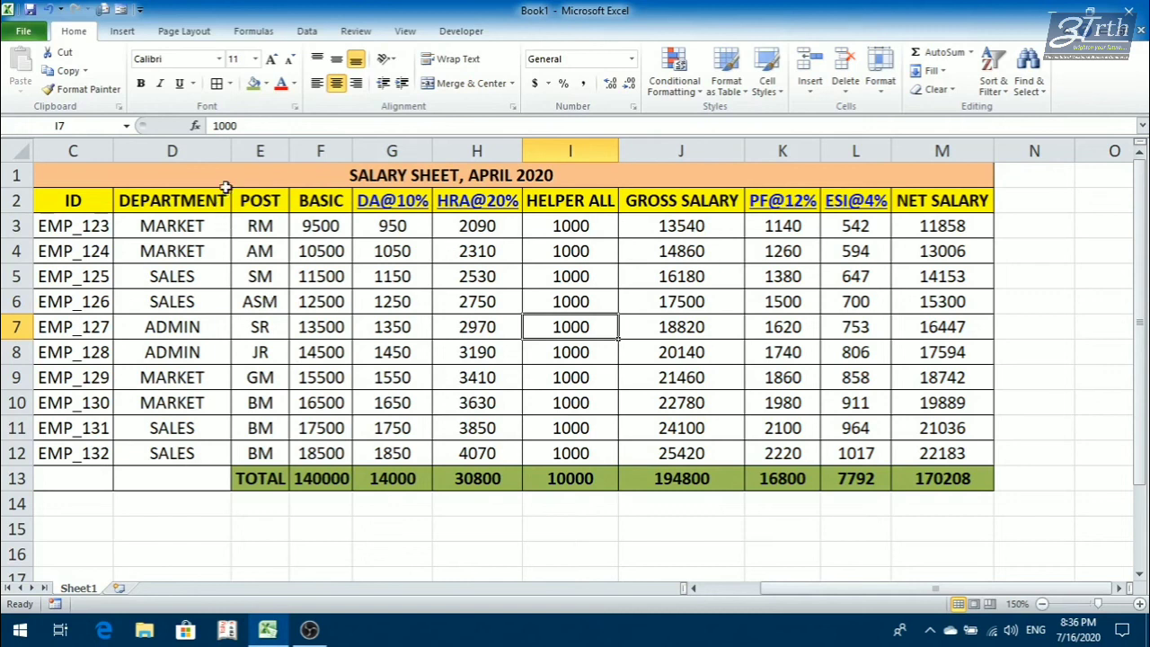
drag(232, 181, 649, 487)
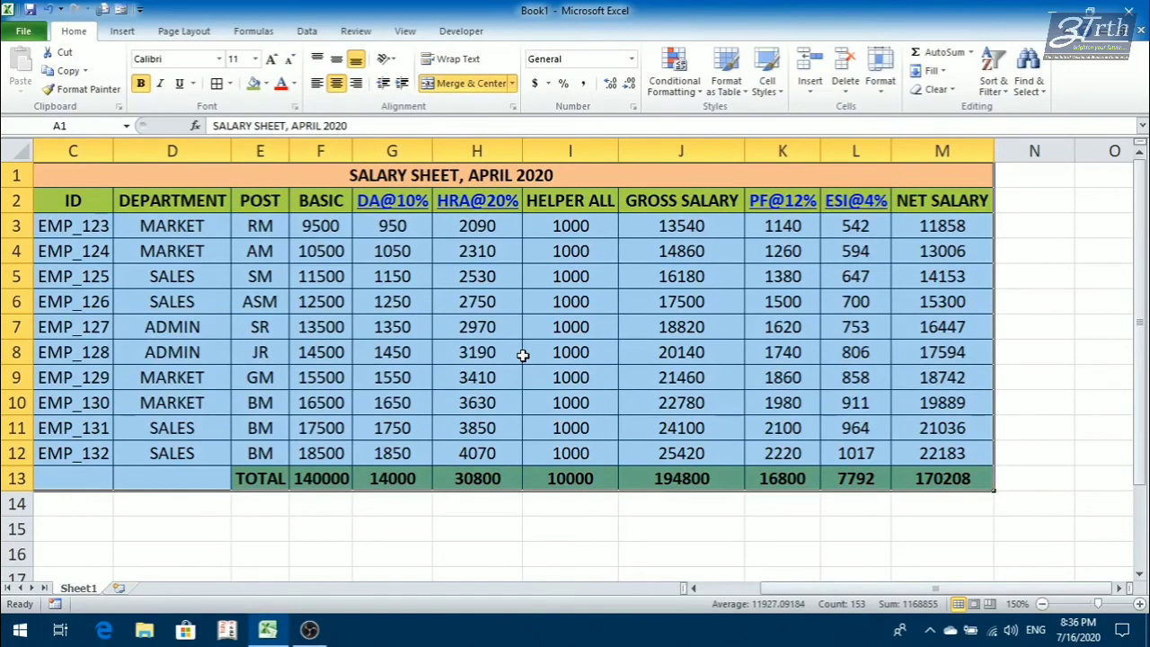
click(523, 354)
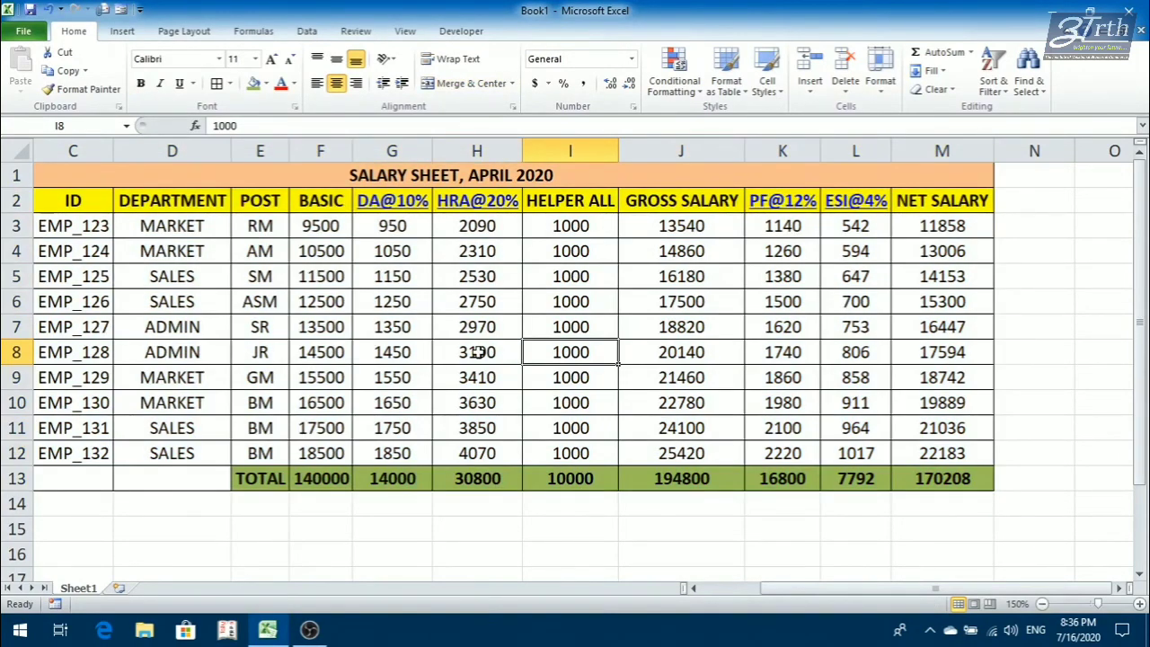
click(476, 352)
click(700, 352)
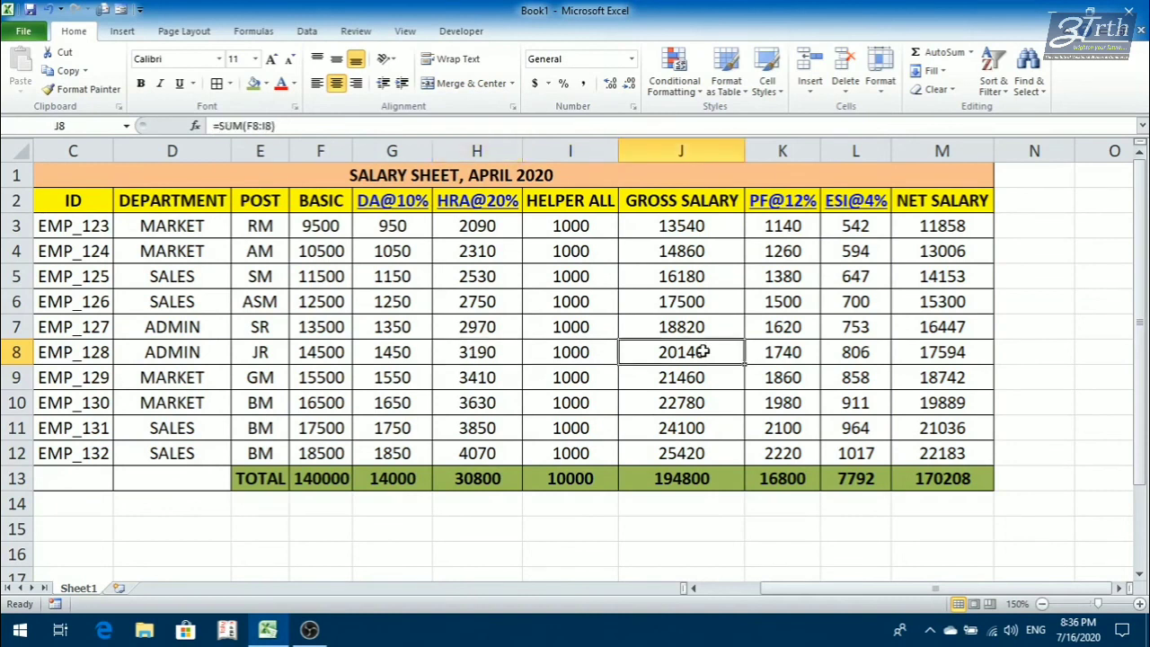
click(813, 330)
click(253, 297)
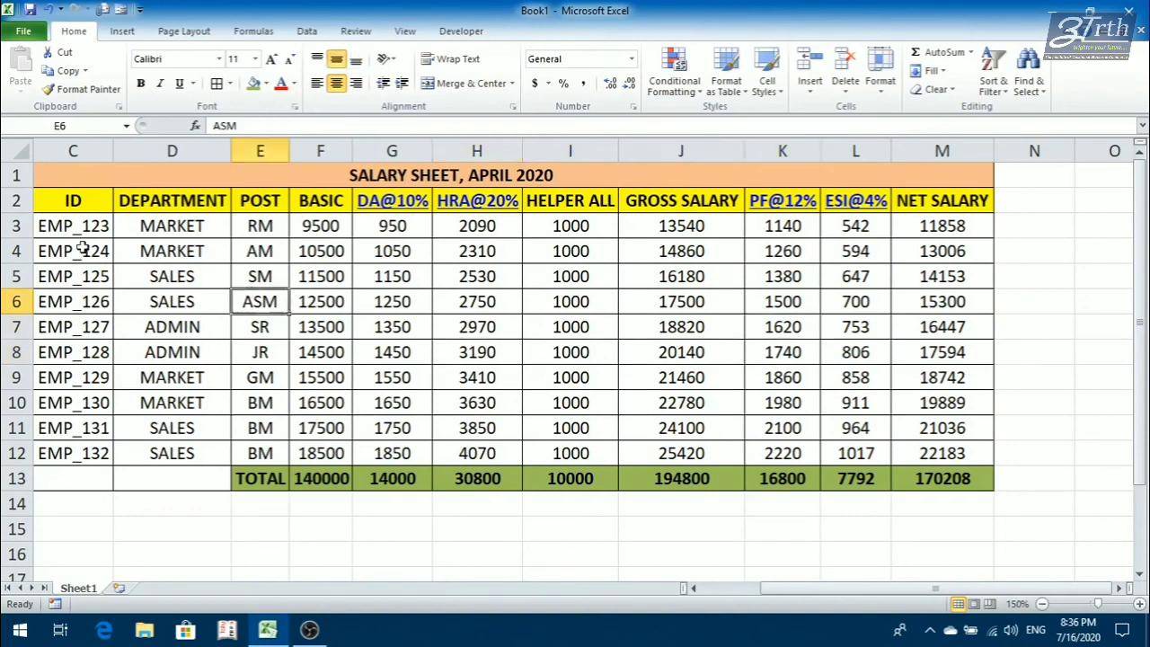
click(84, 178)
drag(84, 178, 569, 475)
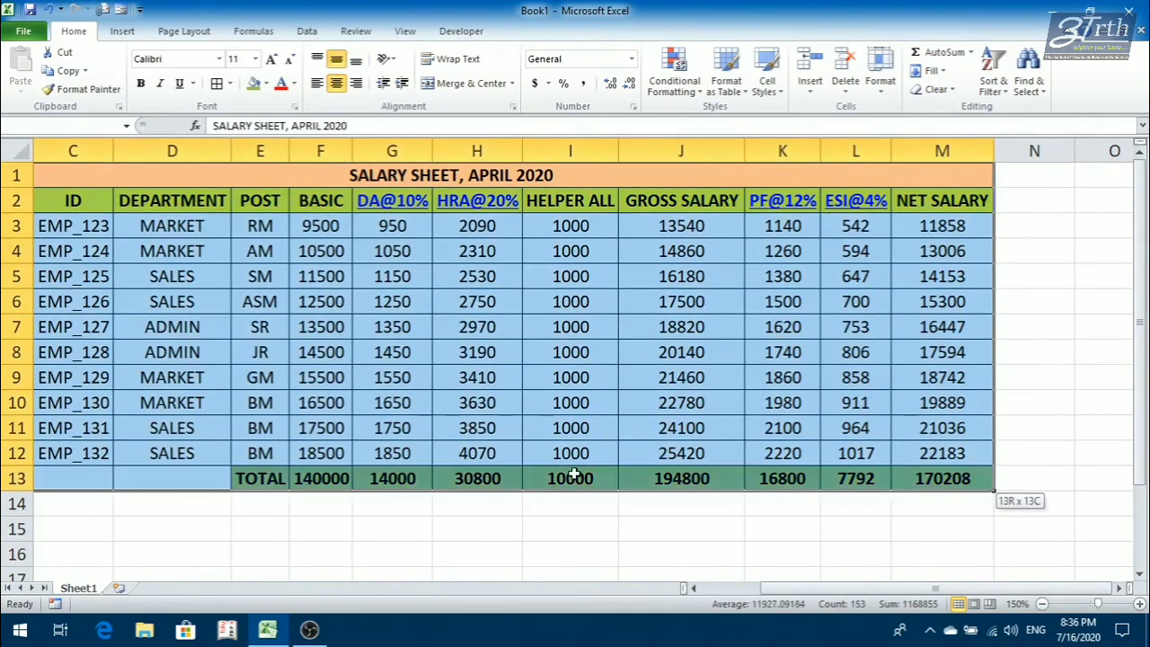
click(790, 334)
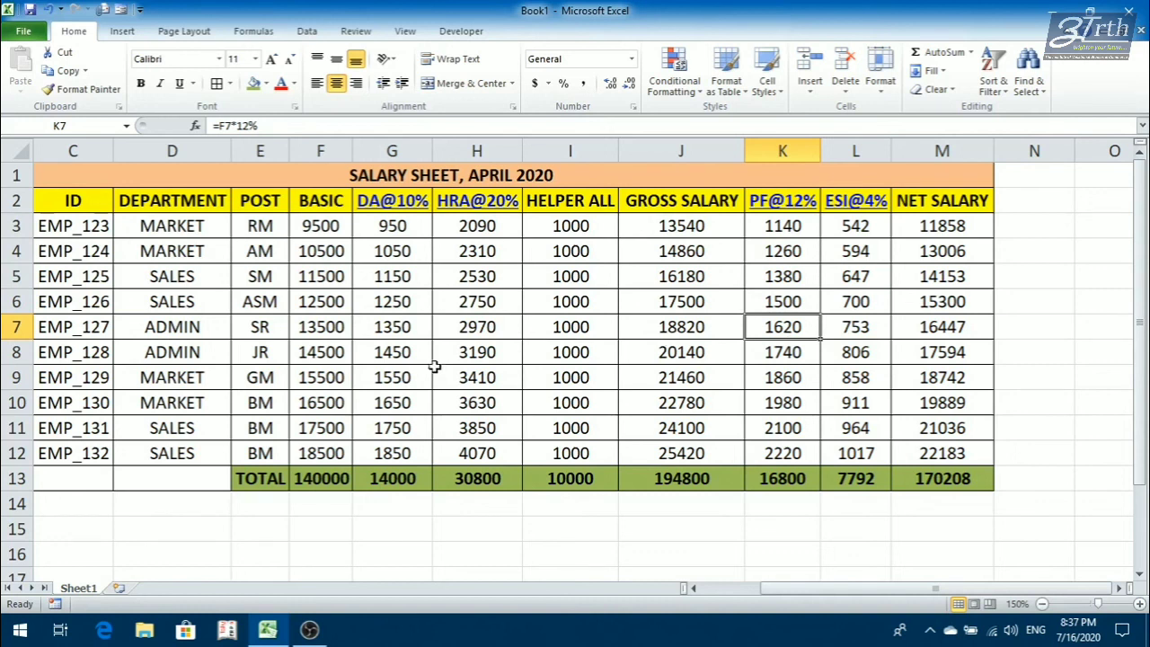
click(309, 629)
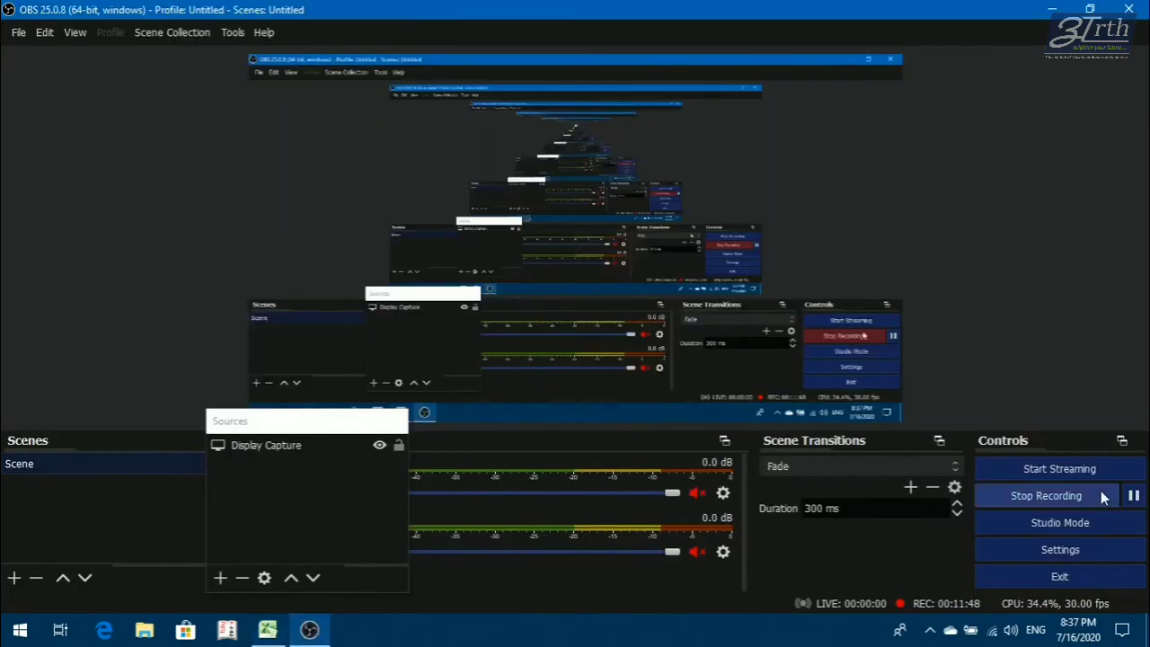
click(1083, 497)
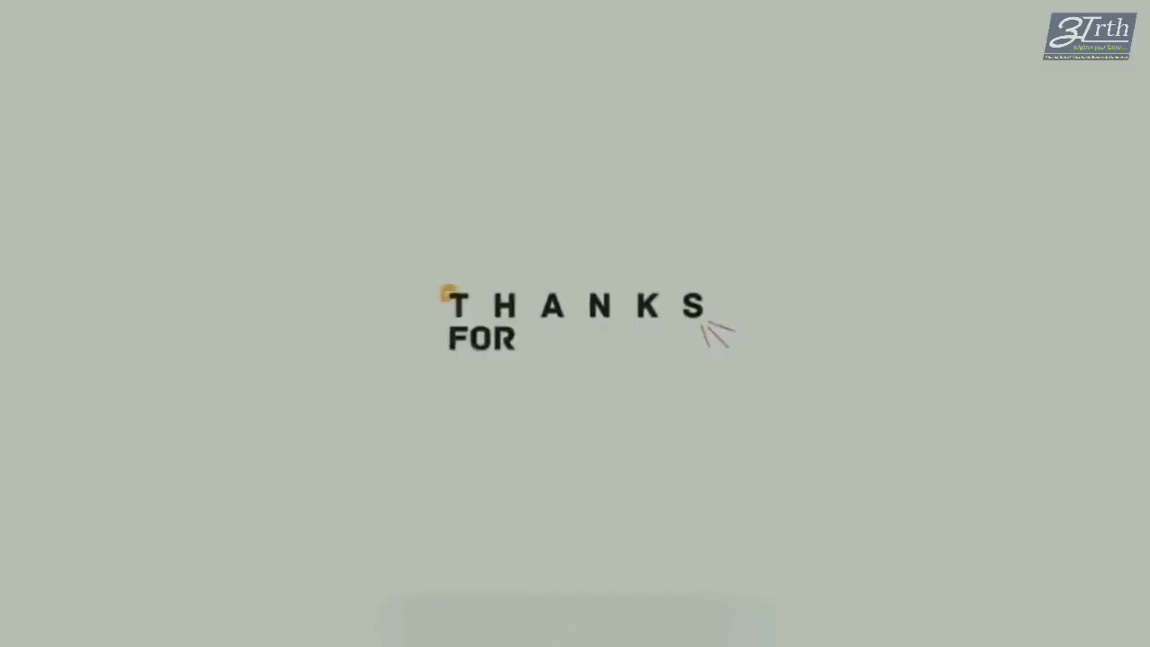